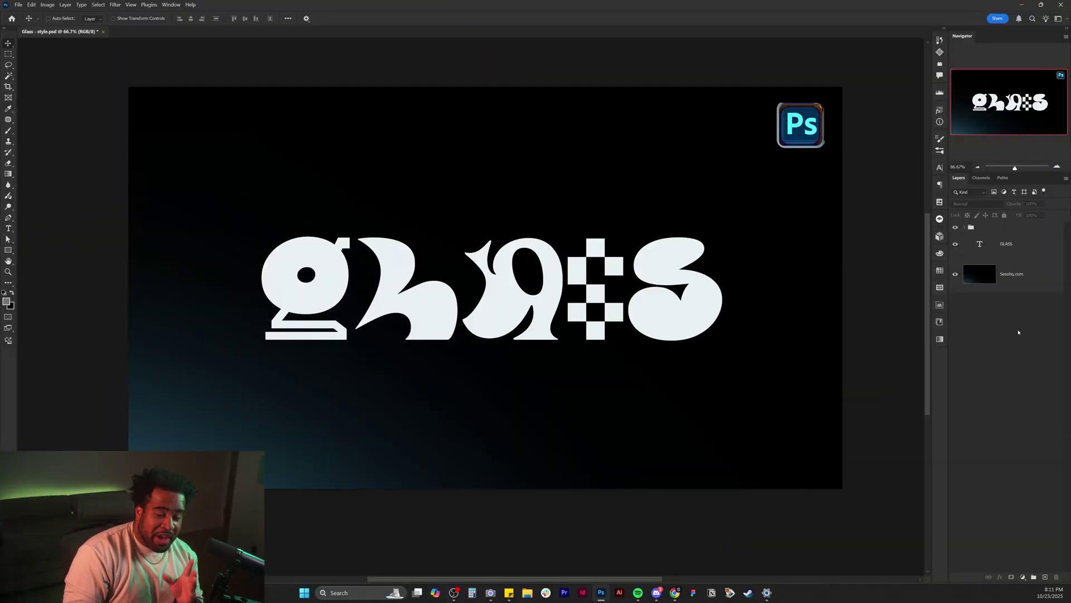
Lower the fill of the GLASS text layer to 0%.
left_click(1030, 248)
left_click(1031, 229)
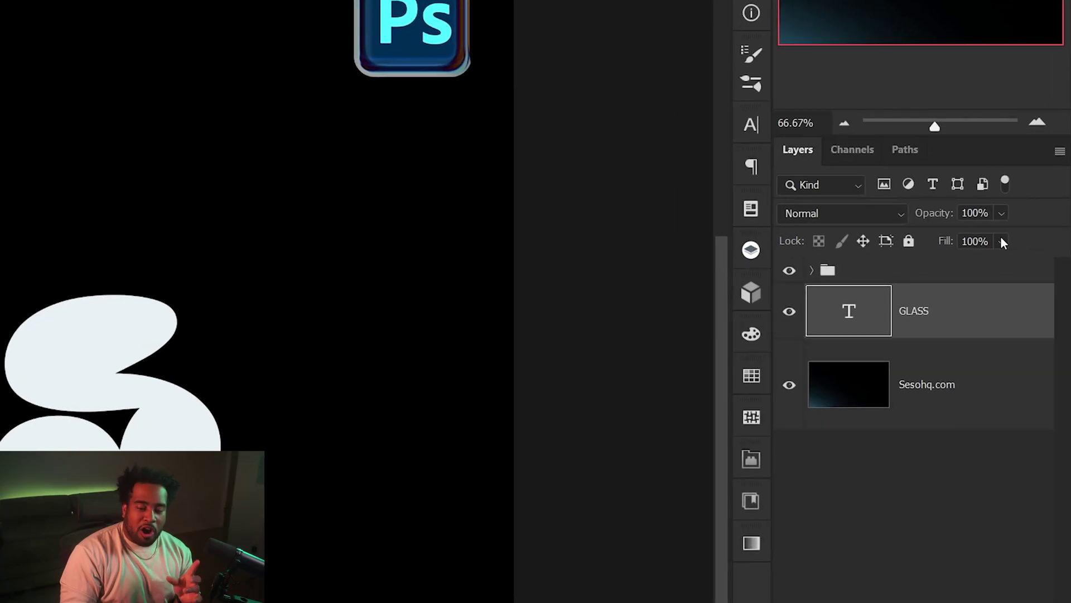
left_click(1042, 216)
left_click_drag(981, 260, 909, 270)
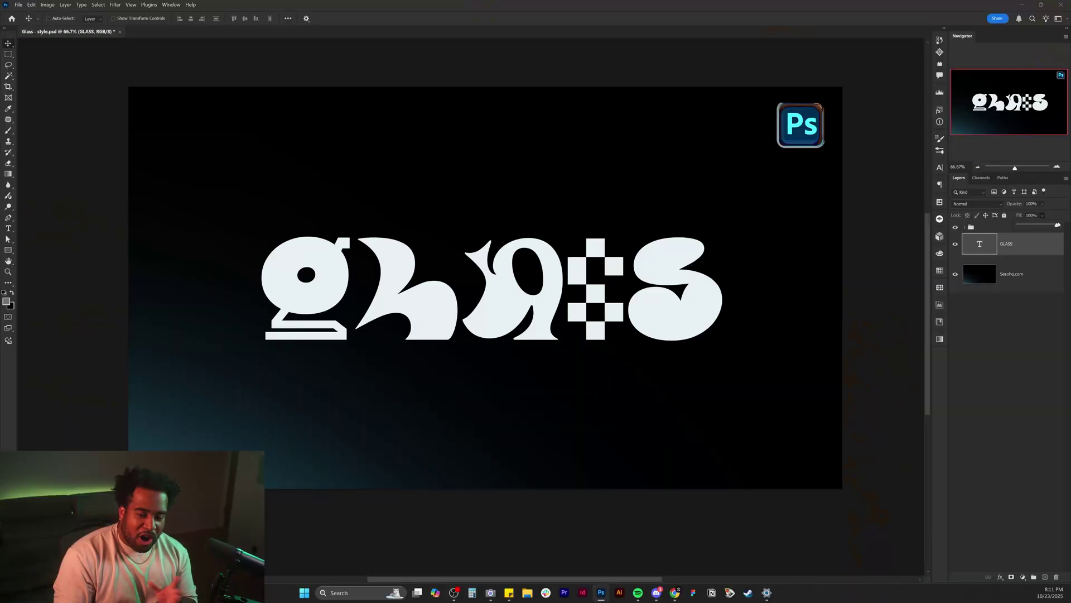
left_click_drag(1054, 225, 1019, 246)
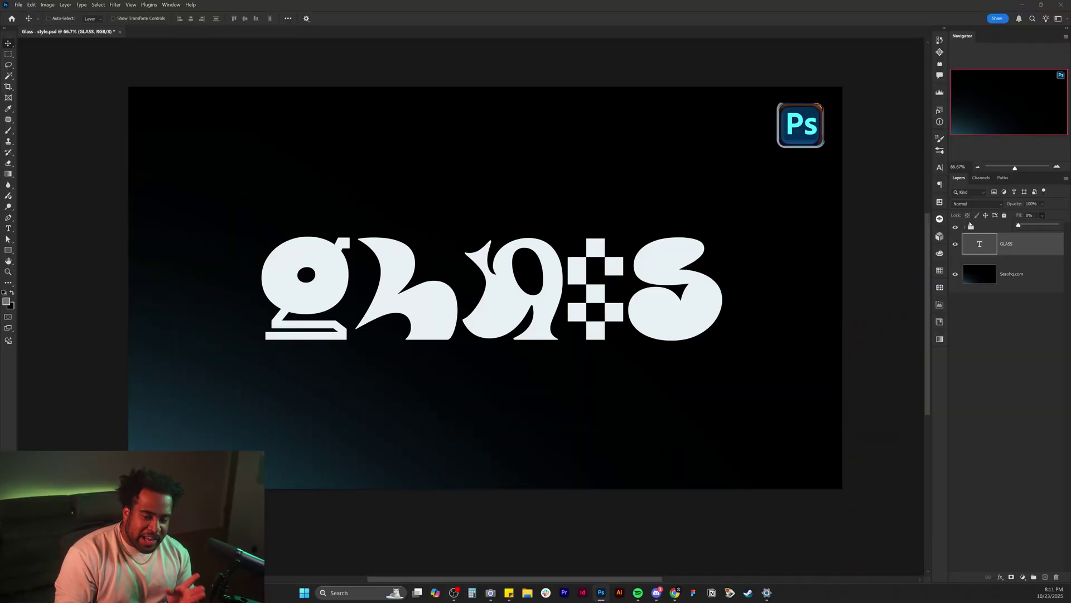
Add a Bevel & Emboss effect to the GLASS layer with 1000% depth, upward direction and a size of 60 px.
double_click(1036, 245)
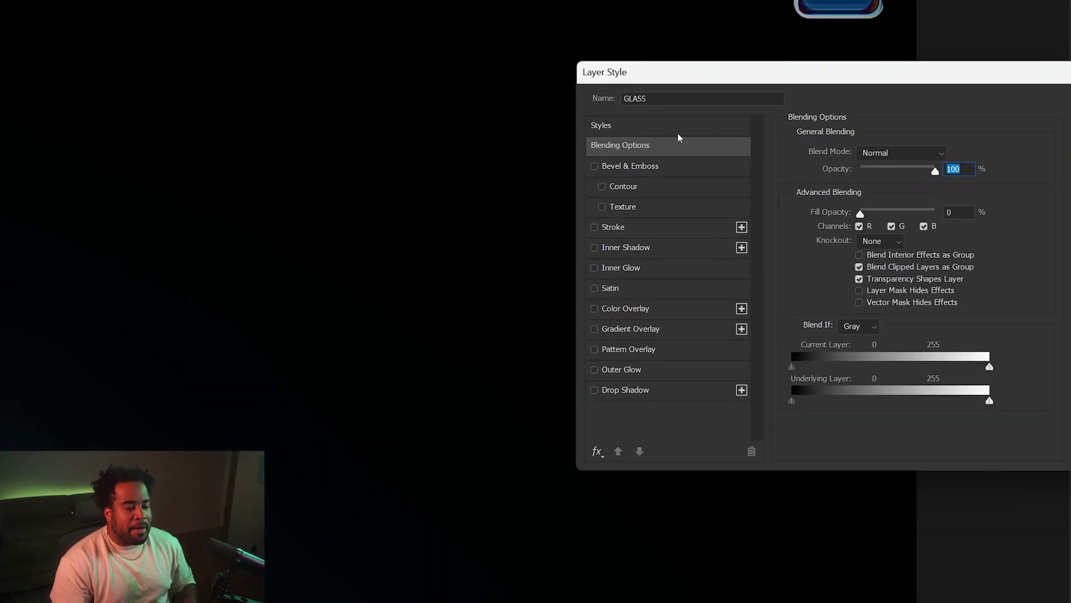
left_click(655, 167)
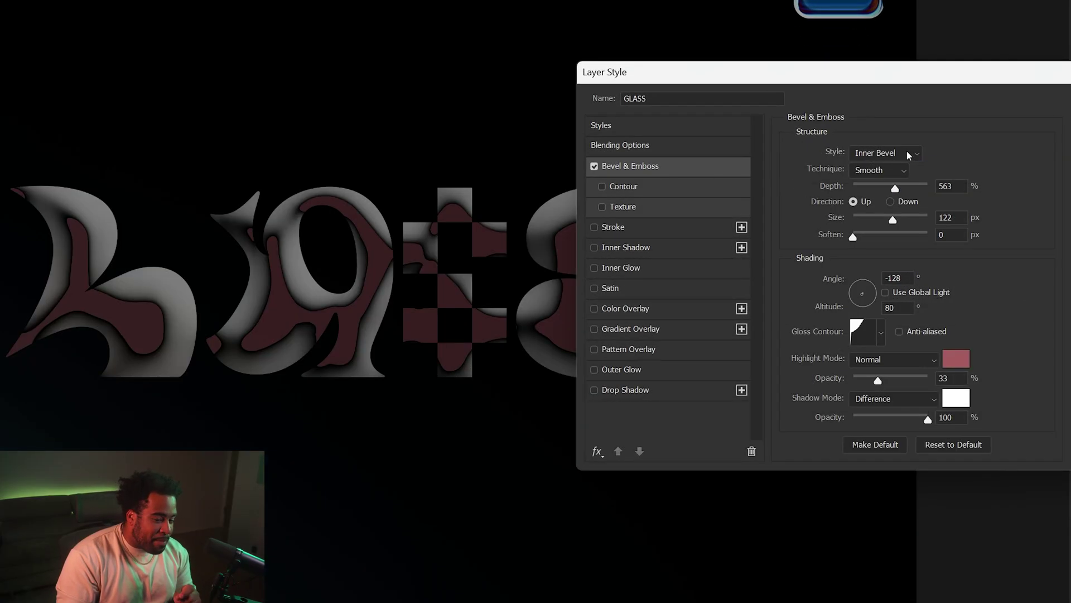
left_click_drag(895, 188, 965, 186)
left_click(853, 202)
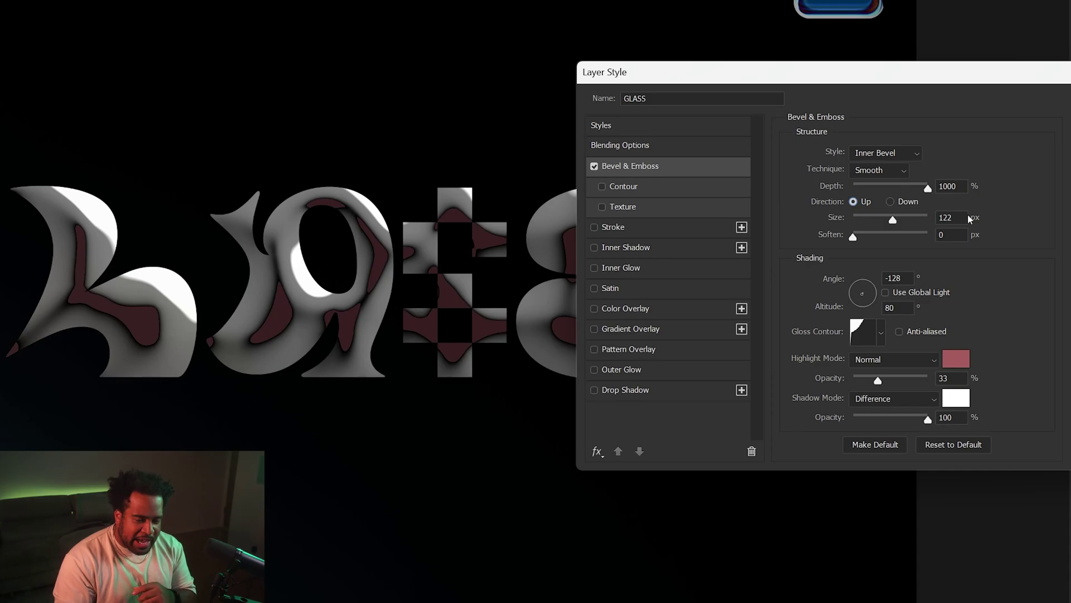
double_click(940, 222)
type("60")
Set the bevel shading to an angle of -120° and an altitude of 85°, and check the gloss contour presets.
left_click(905, 273)
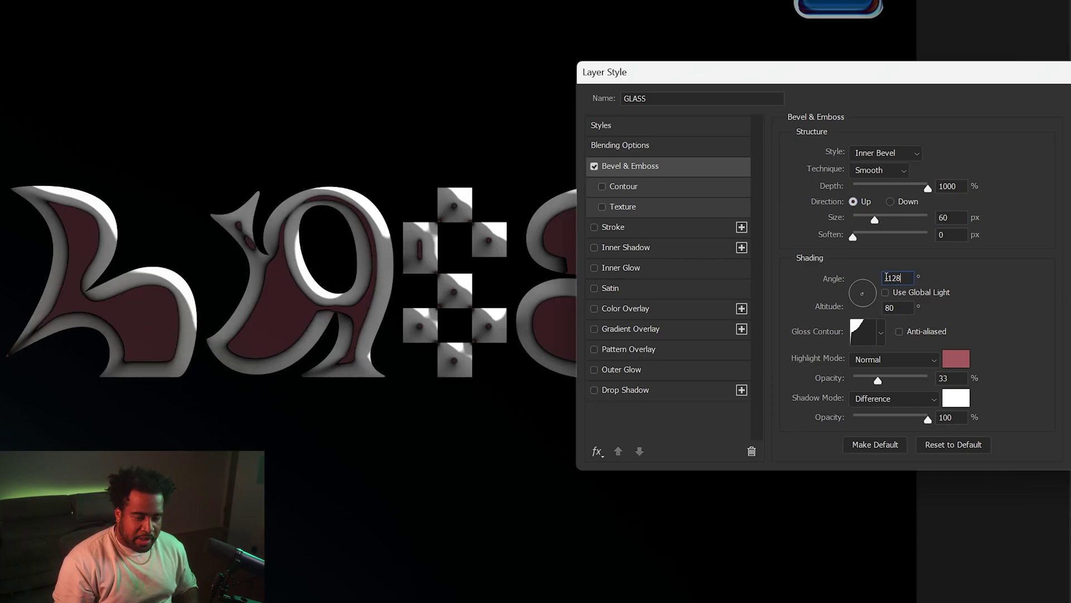
key("BackSpace")
type("0")
key("Tab")
type("85")
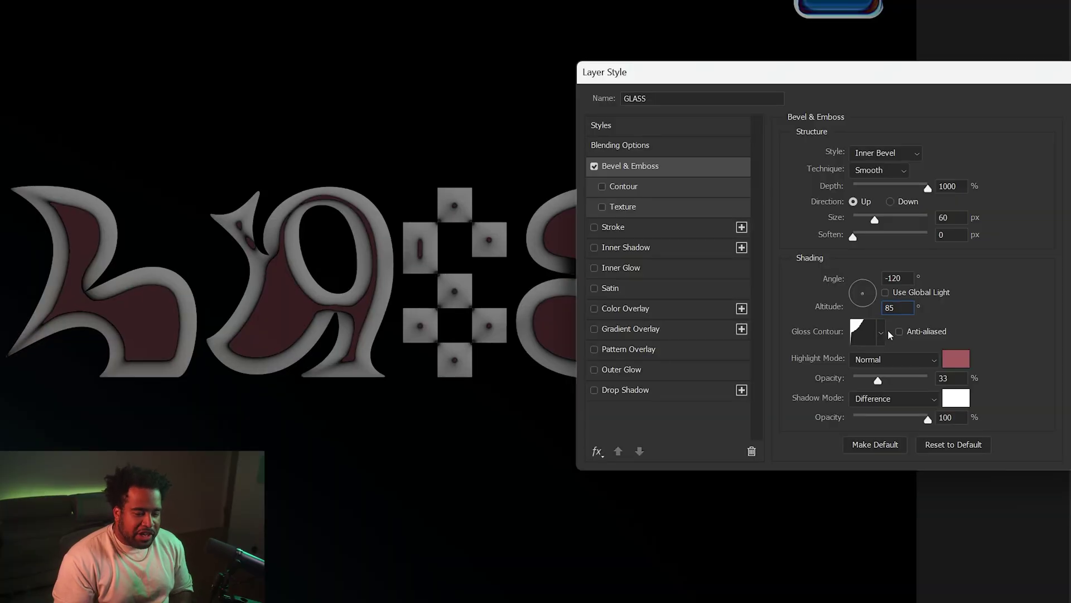
left_click(880, 332)
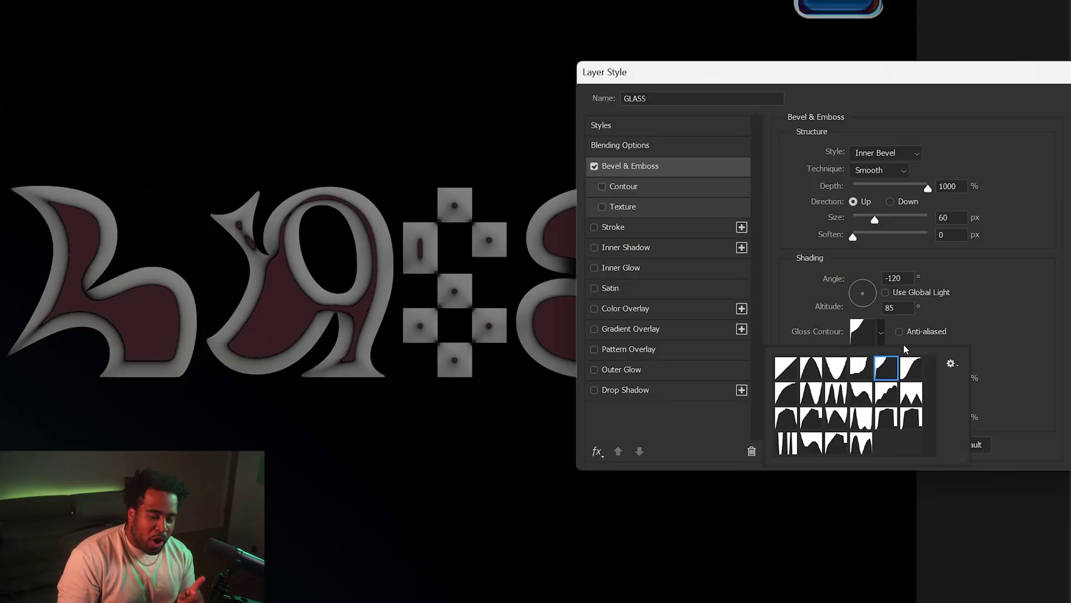
left_click(803, 329)
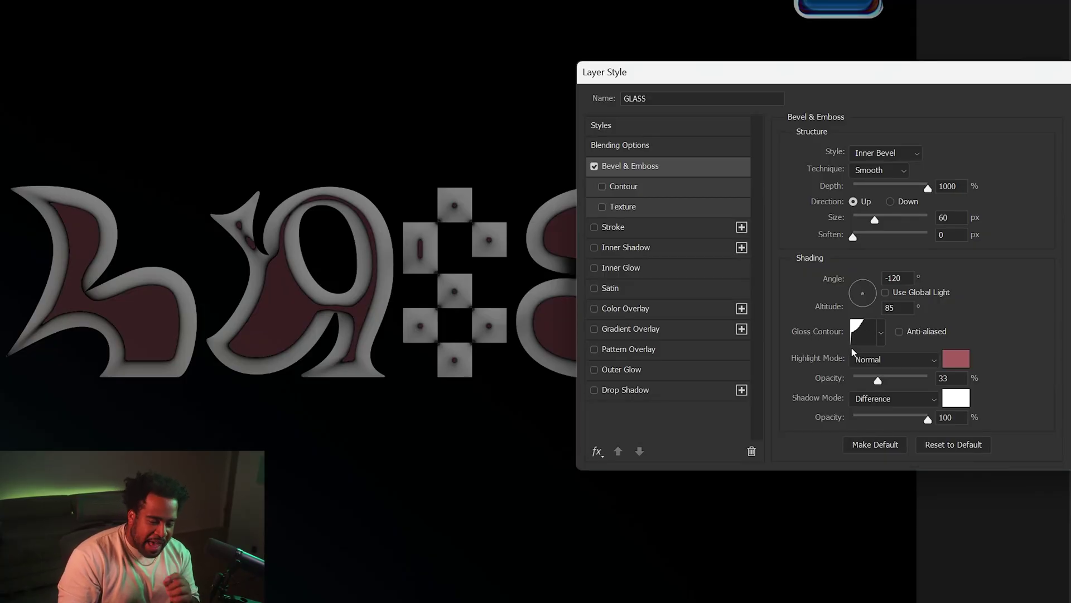
Set the bevel's highlight mode to Color Dodge with grey colour 979797 and 90% opacity.
left_click(889, 359)
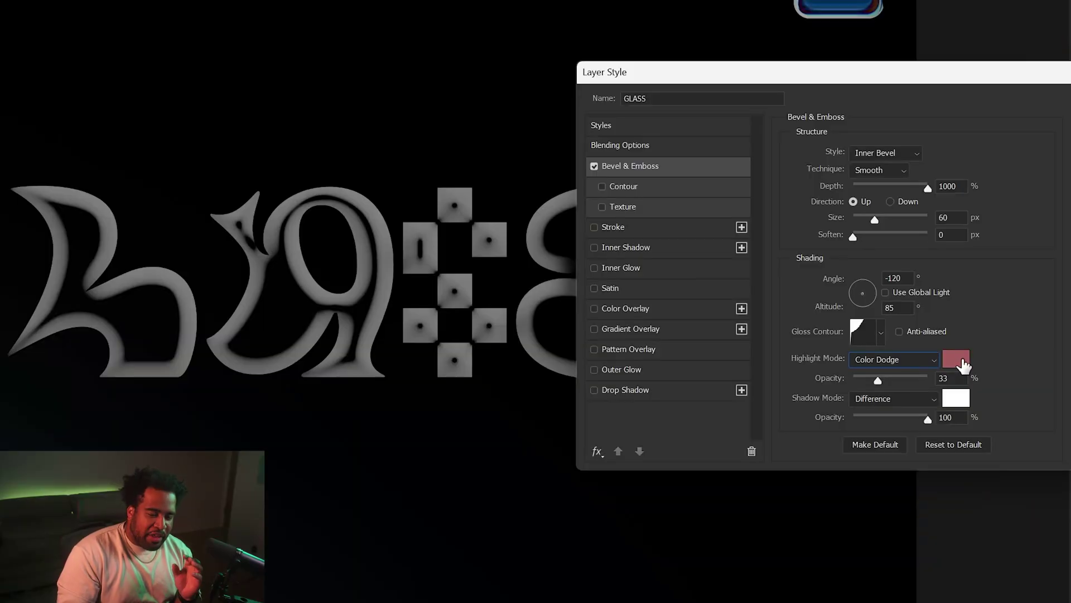
left_click(957, 359)
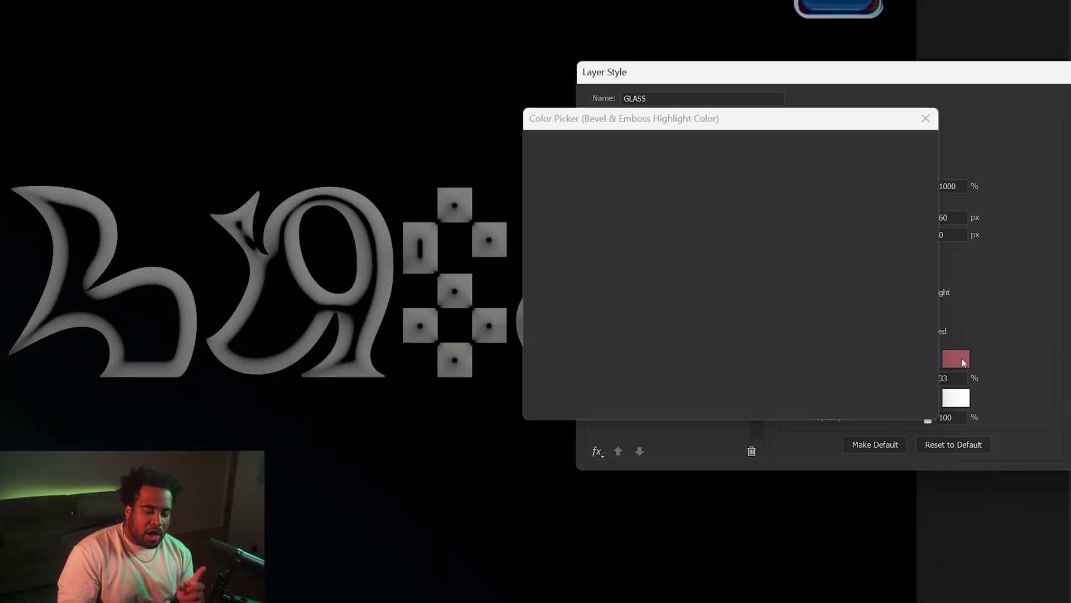
left_click_drag(620, 224, 519, 234)
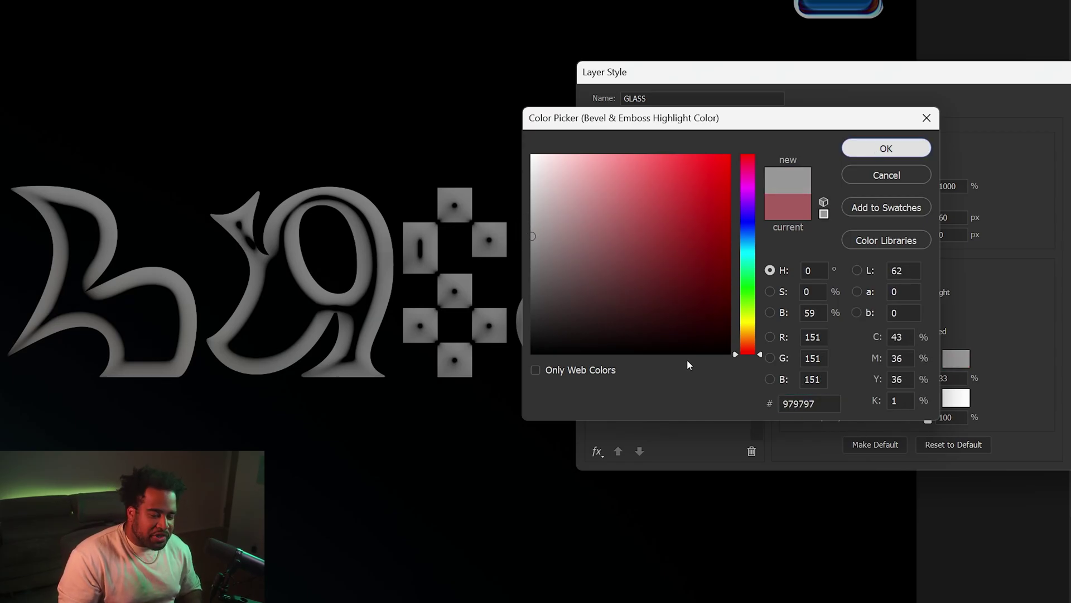
key("Return")
type("90")
Enable the bevel's Contour and apply the half-round contour preset, comparing the text with and without it.
left_click(648, 168)
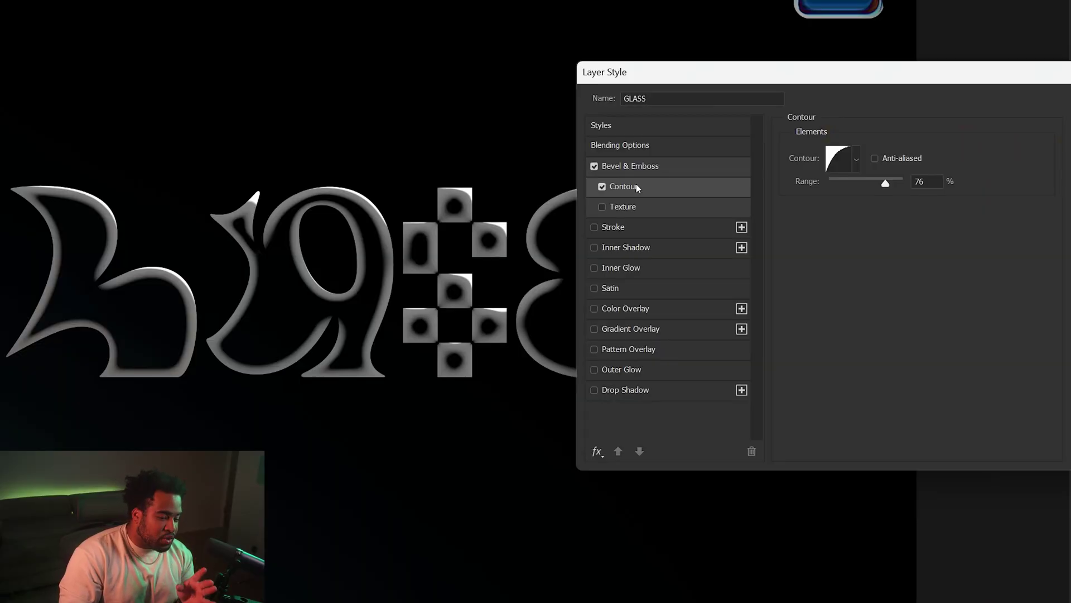
left_click(857, 159)
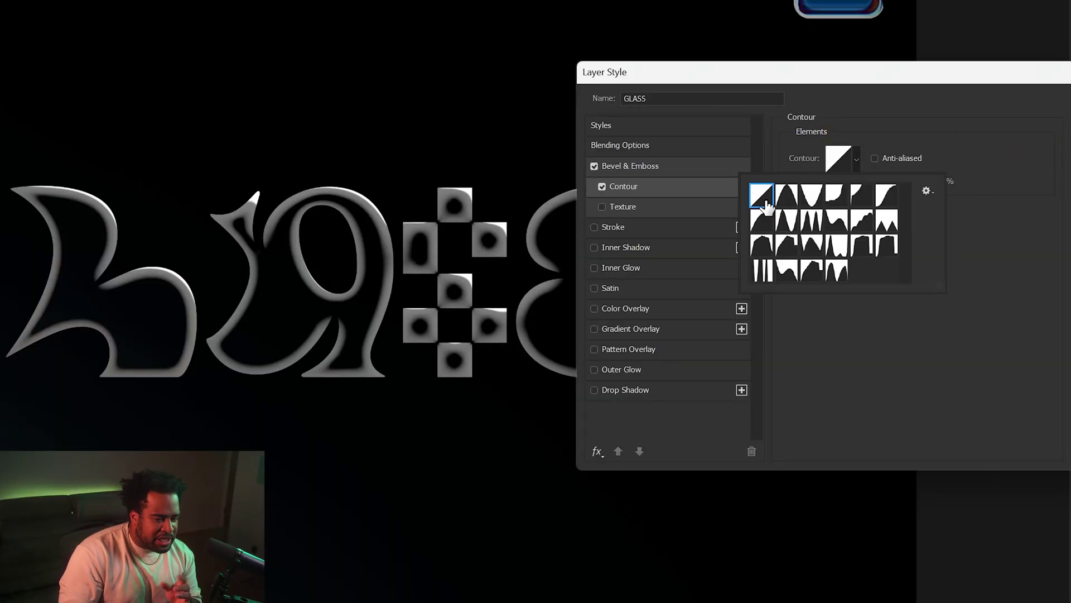
left_click(789, 137)
left_click(602, 187)
left_click(601, 186)
left_click(855, 159)
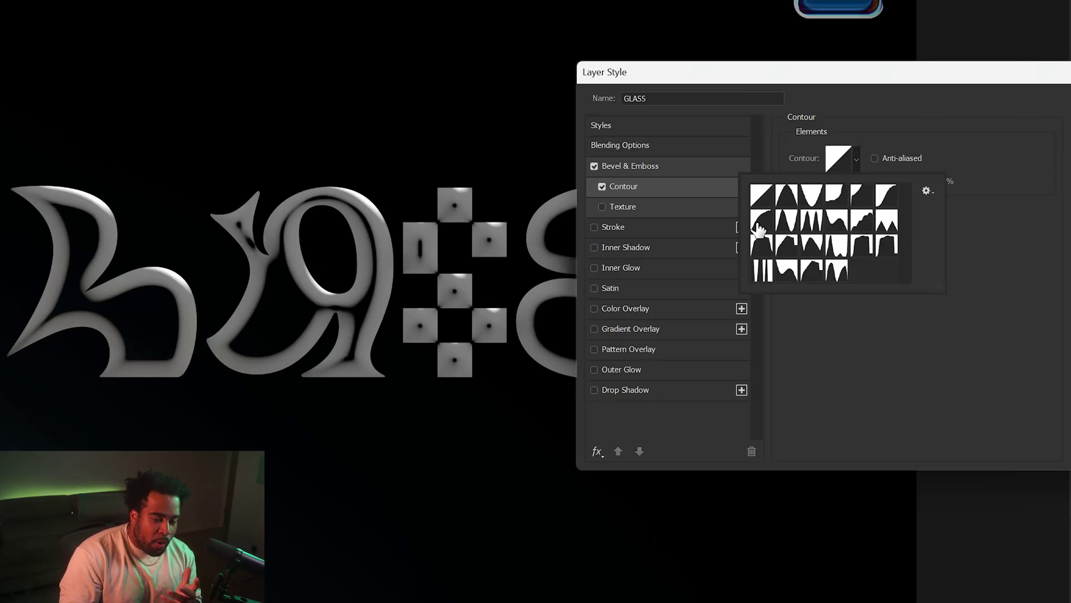
left_click_drag(908, 285, 949, 290)
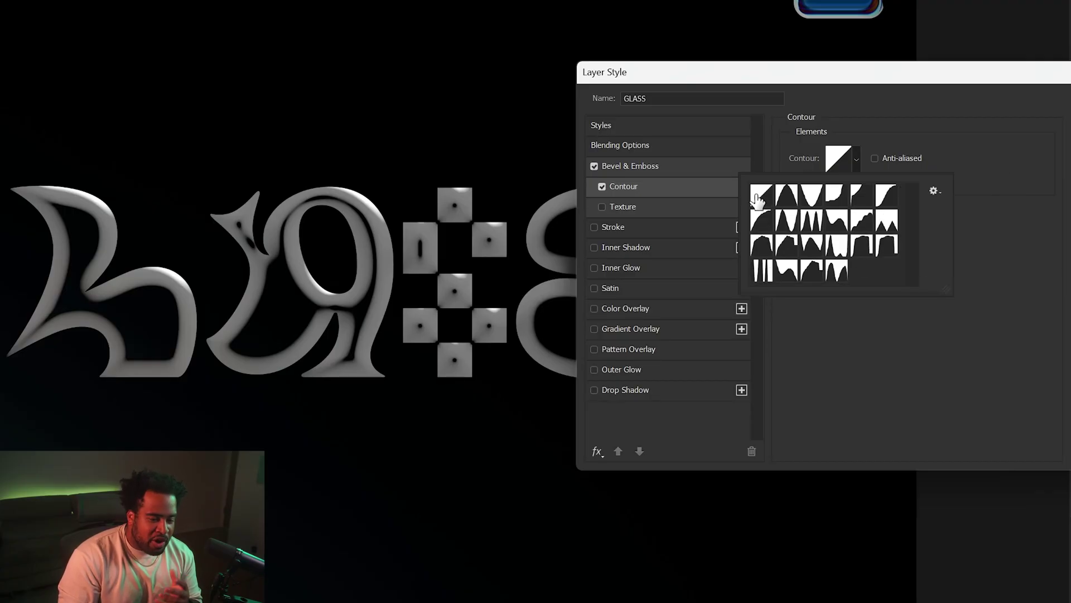
left_click(762, 221)
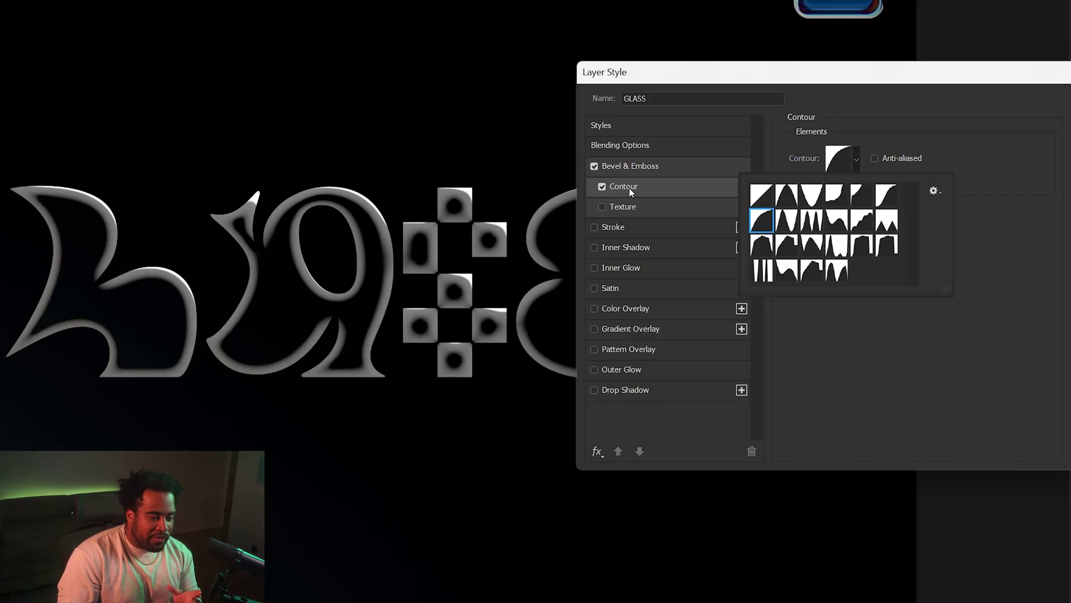
left_click(603, 186)
left_click(602, 186)
left_click(602, 187)
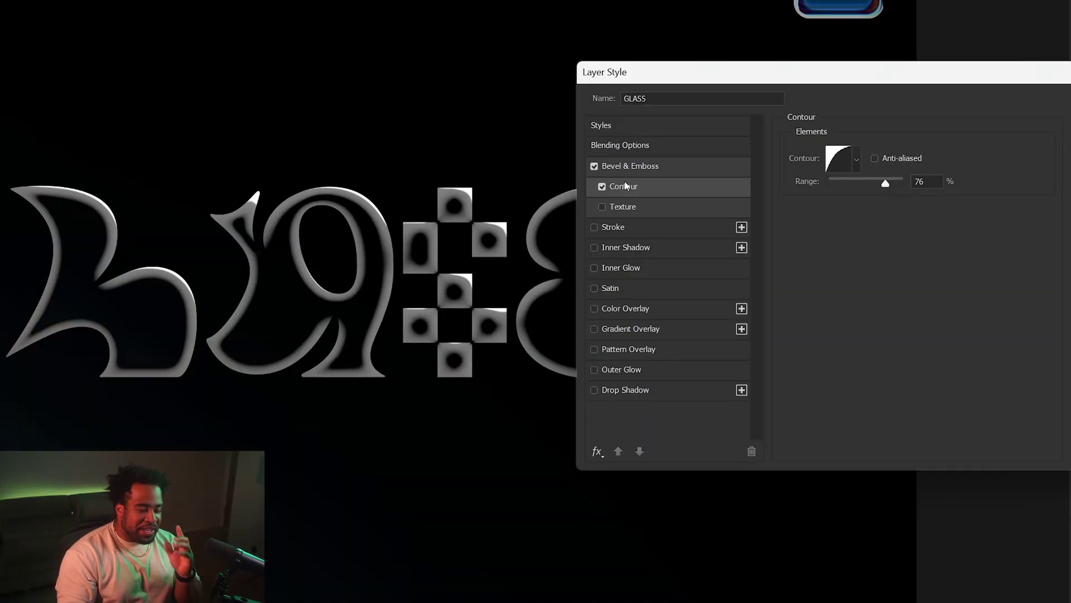
Add a 1 px white inside stroke to the text, comparing the result with a 2 px size and with no stroke.
left_click(638, 225)
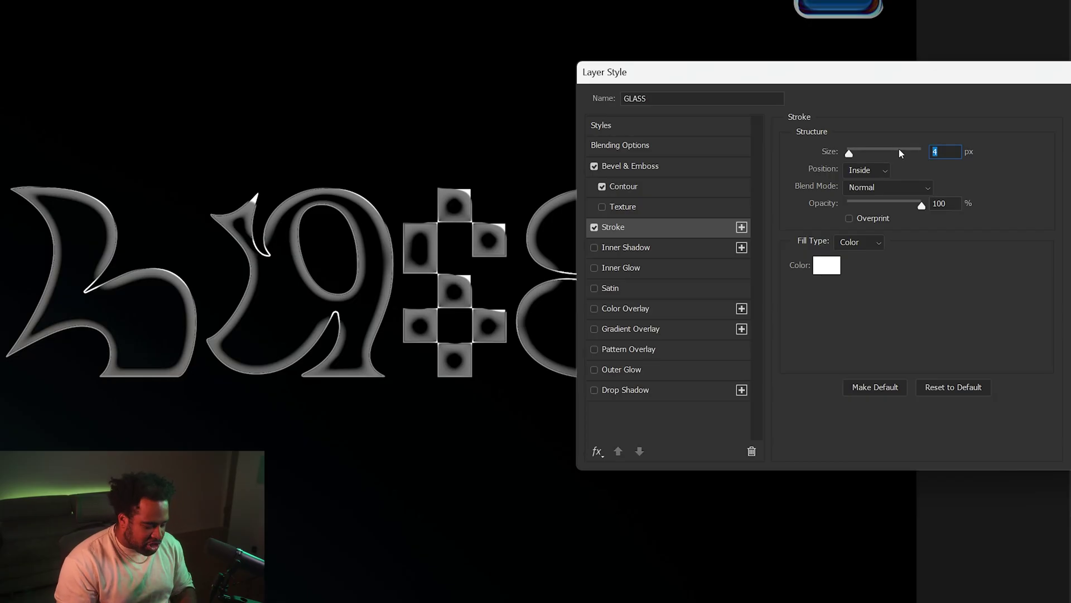
type("1")
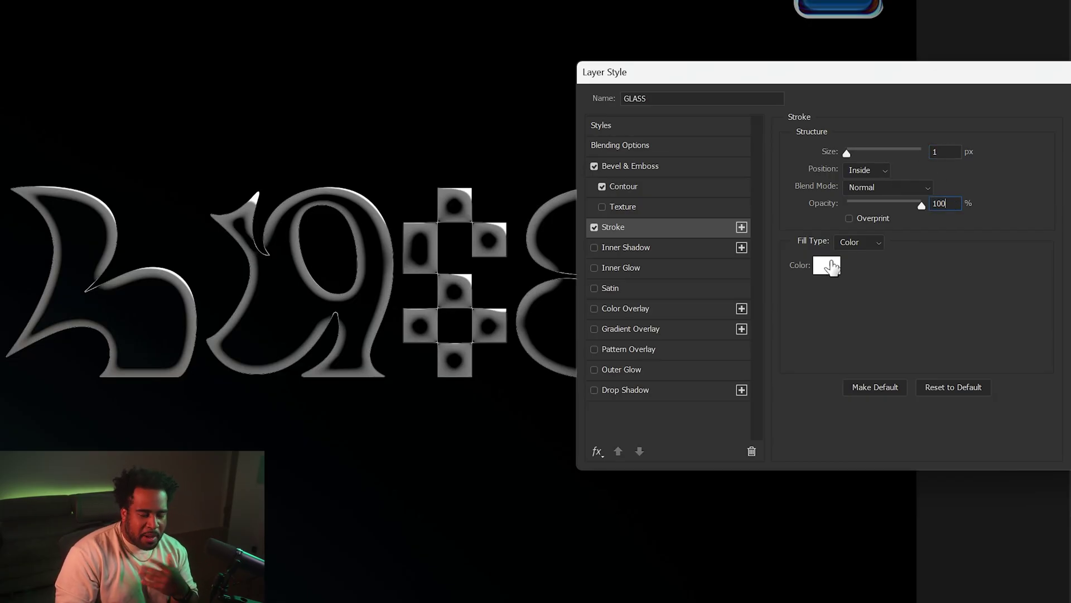
left_click(946, 153)
key("Up")
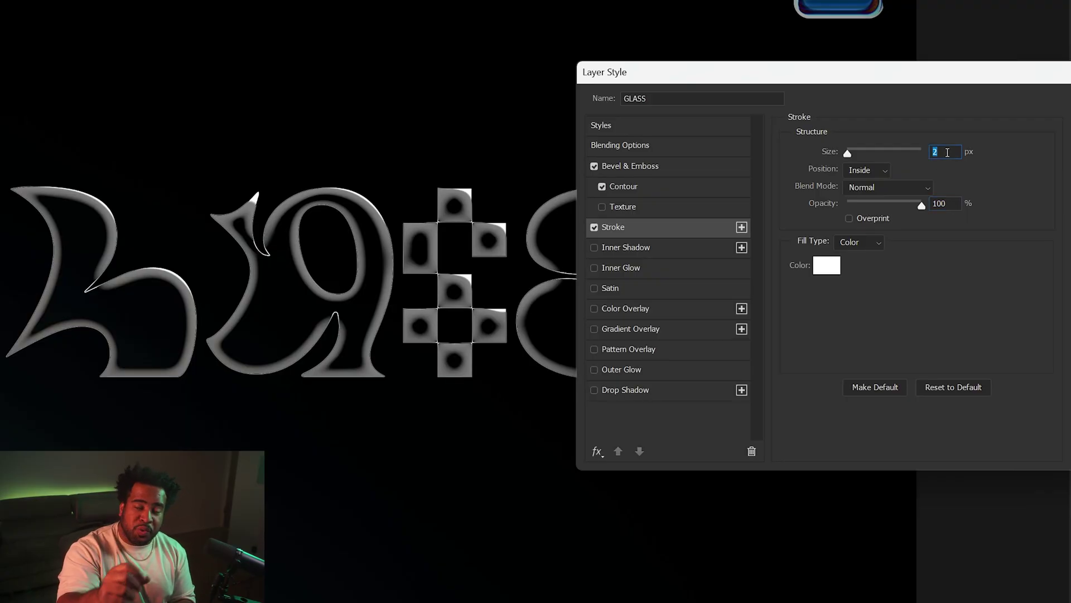
key("Down")
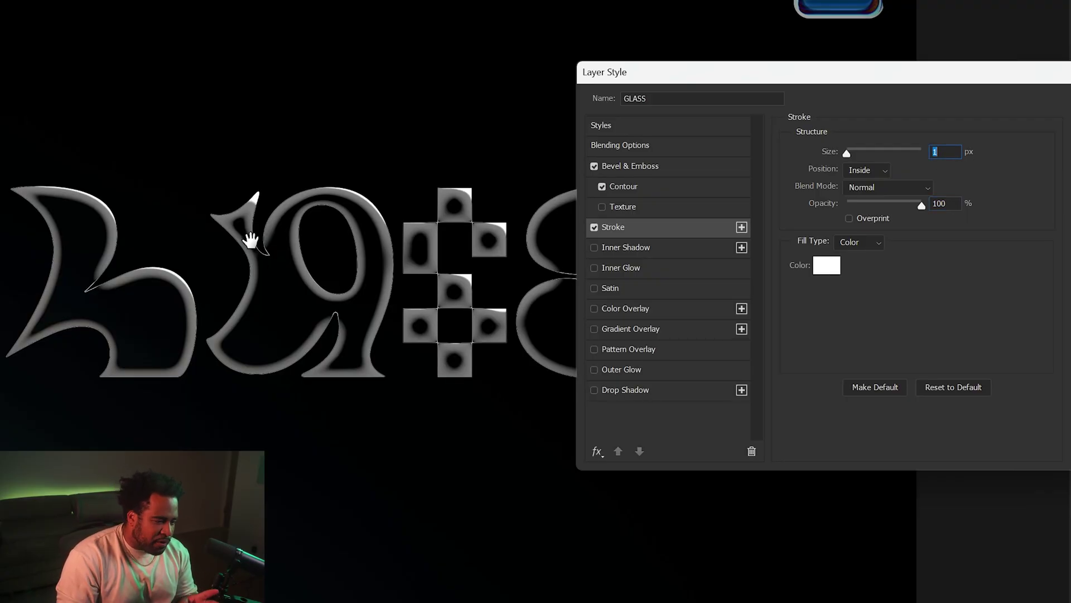
left_click(594, 227)
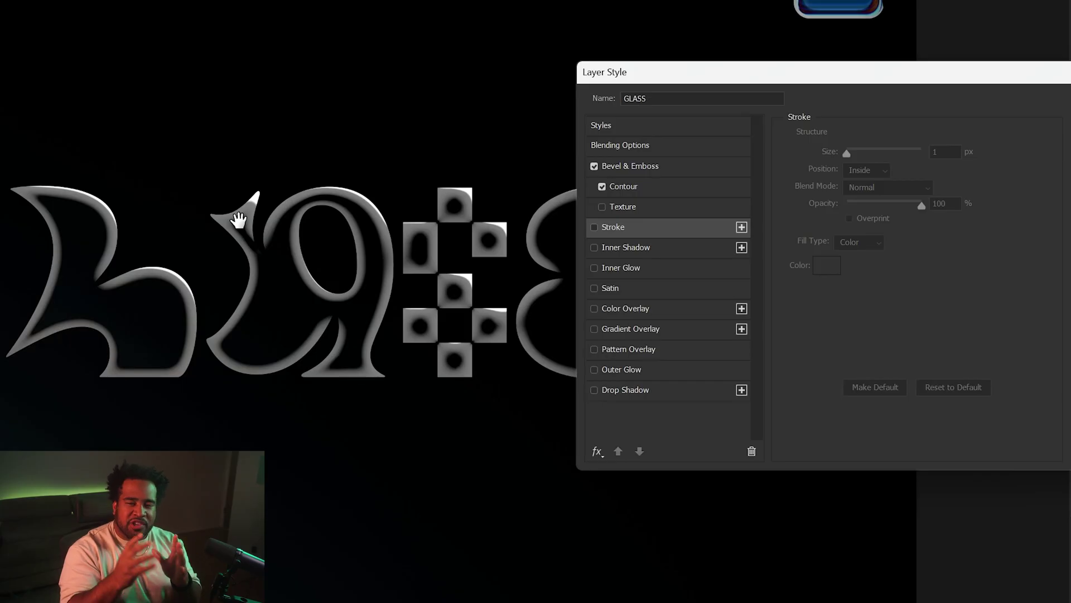
left_click(609, 229)
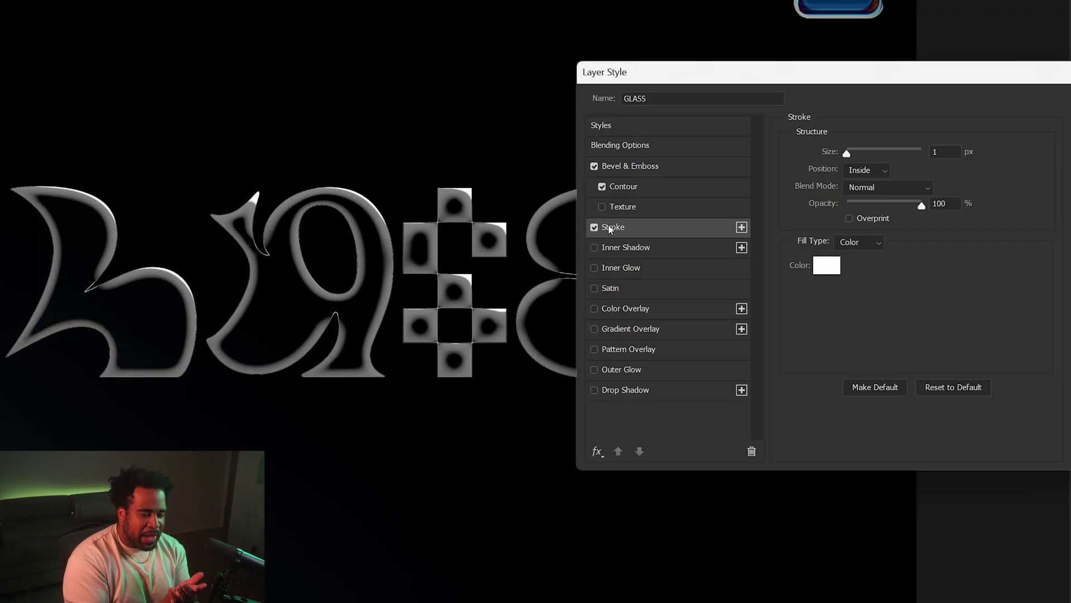
Add an Inner Shadow to the text with Color Dodge blending and the dark blue colour 1c485d.
left_click(685, 249)
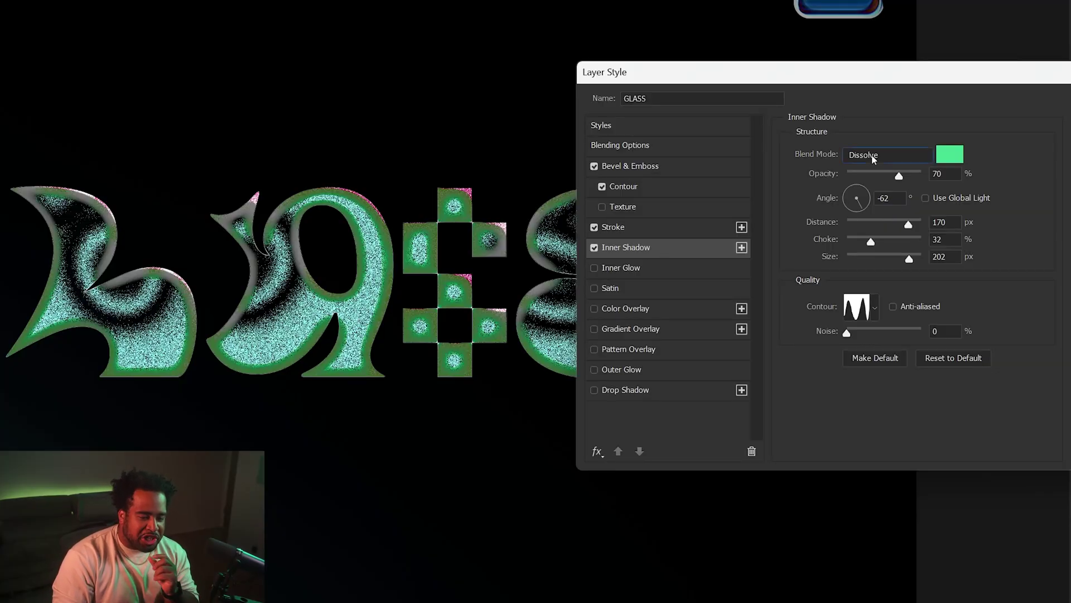
left_click(874, 159)
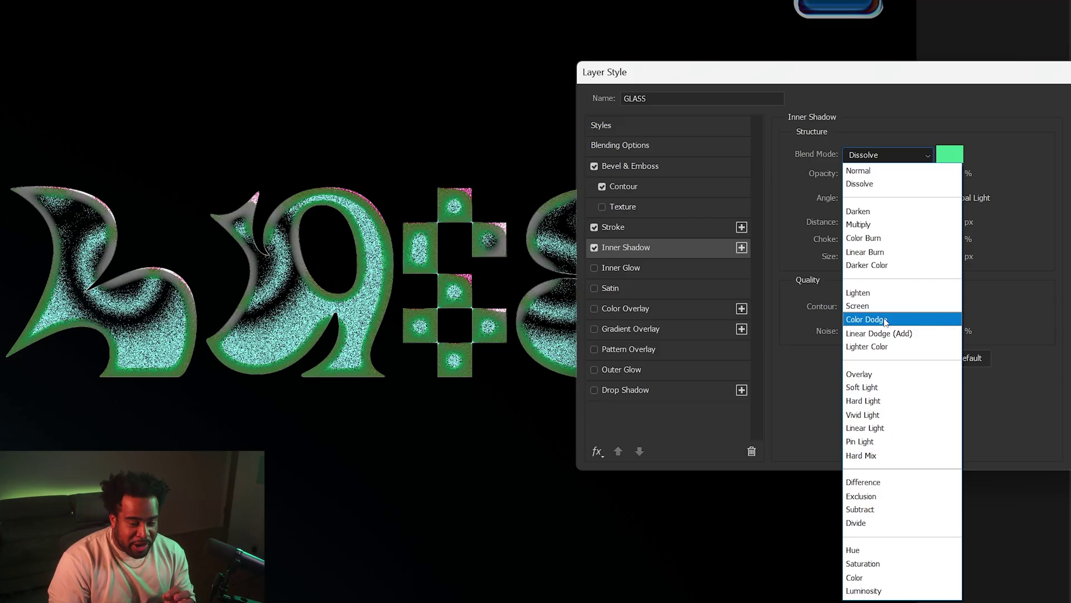
left_click(884, 319)
left_click(949, 154)
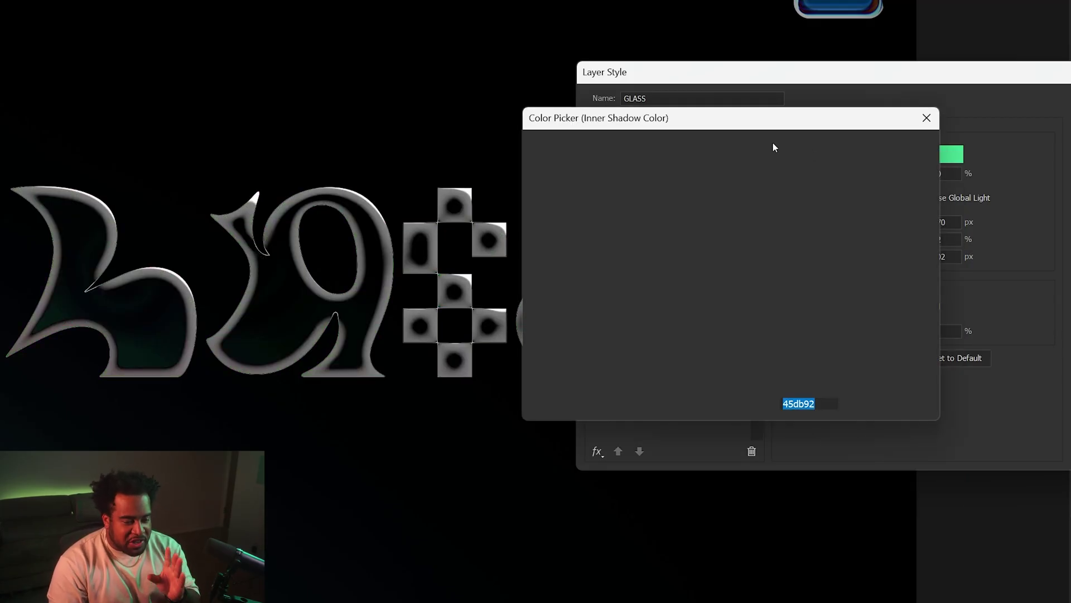
mouse_move(705, 203)
left_mouse_down()
mouse_move(669, 242)
mouse_move(663, 280)
left_mouse_up()
mouse_move(743, 270)
left_mouse_down()
mouse_move(744, 233)
mouse_move(741, 242)
left_mouse_up()
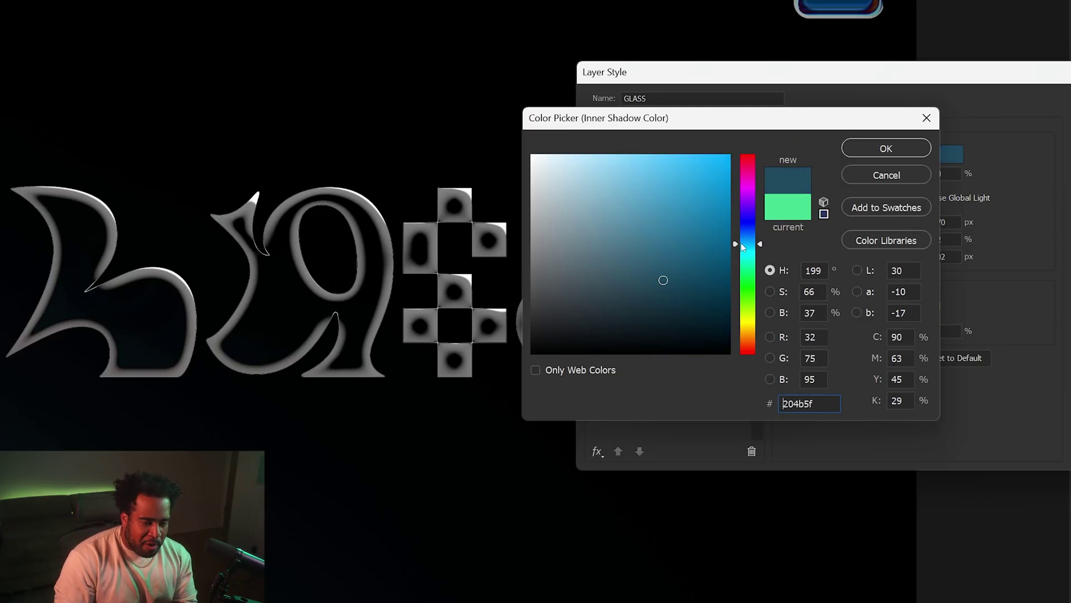
left_click_drag(642, 283, 665, 280)
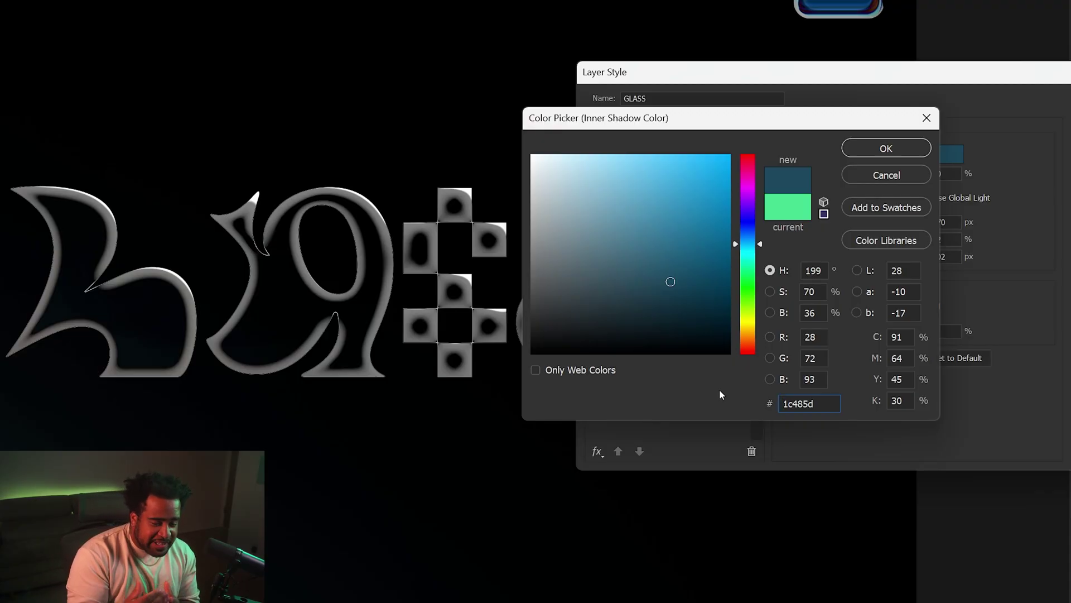
left_click(885, 149)
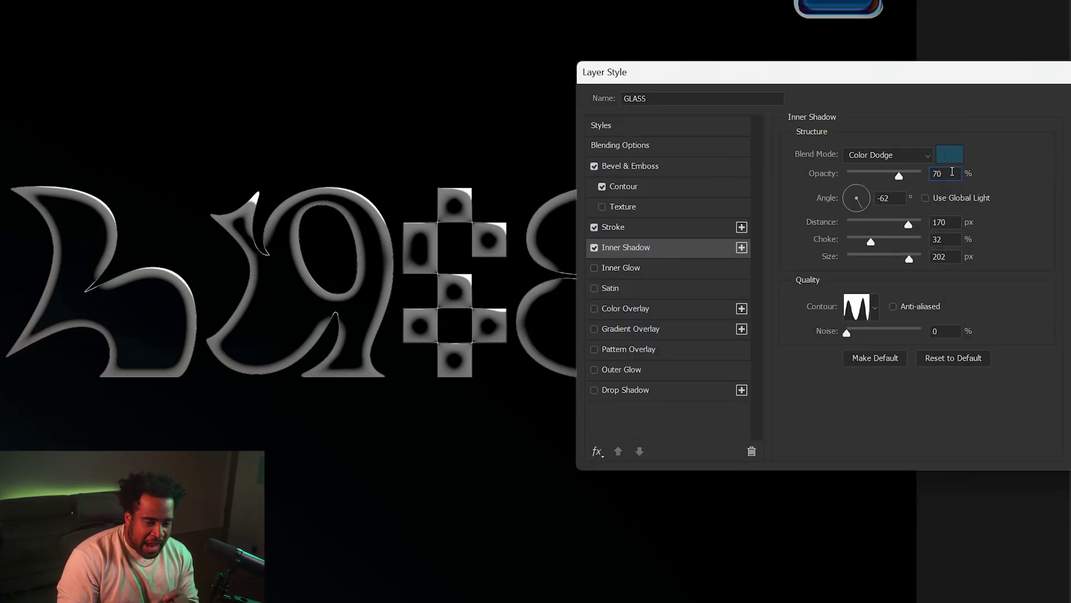
Set the inner shadow to 90% opacity, -60° angle, 25 px distance, 30% choke and 30 px size.
type("90")
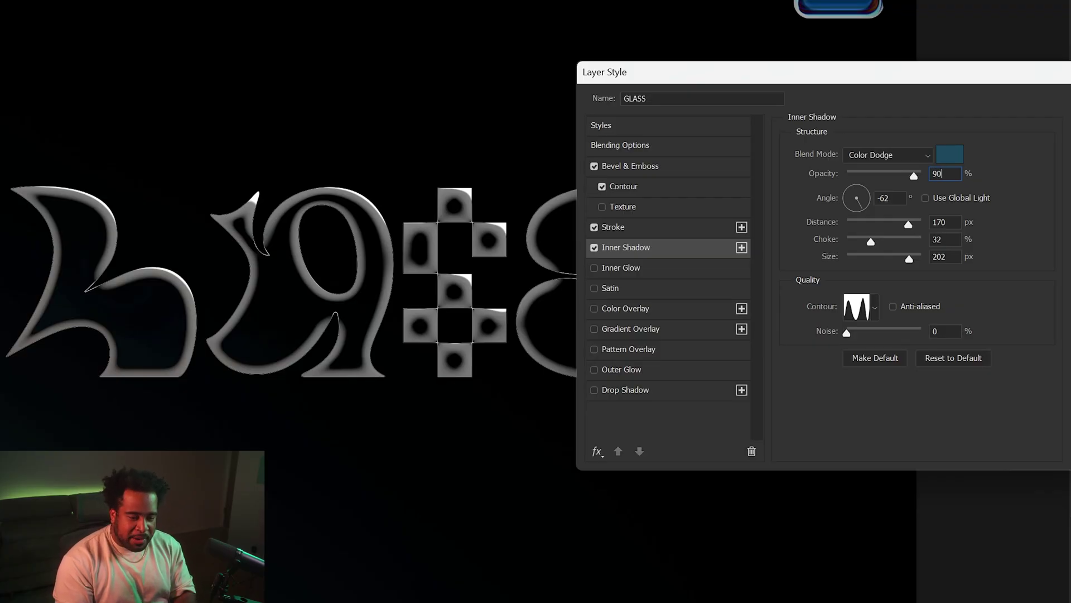
key("Tab")
type("-60")
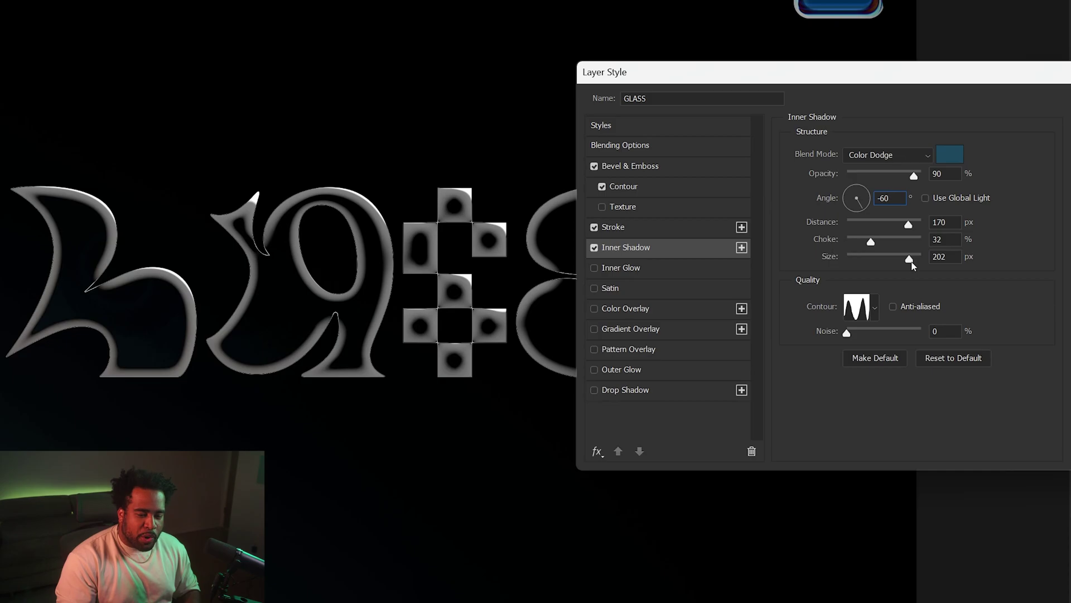
key("Tab")
type("25")
key("Tab")
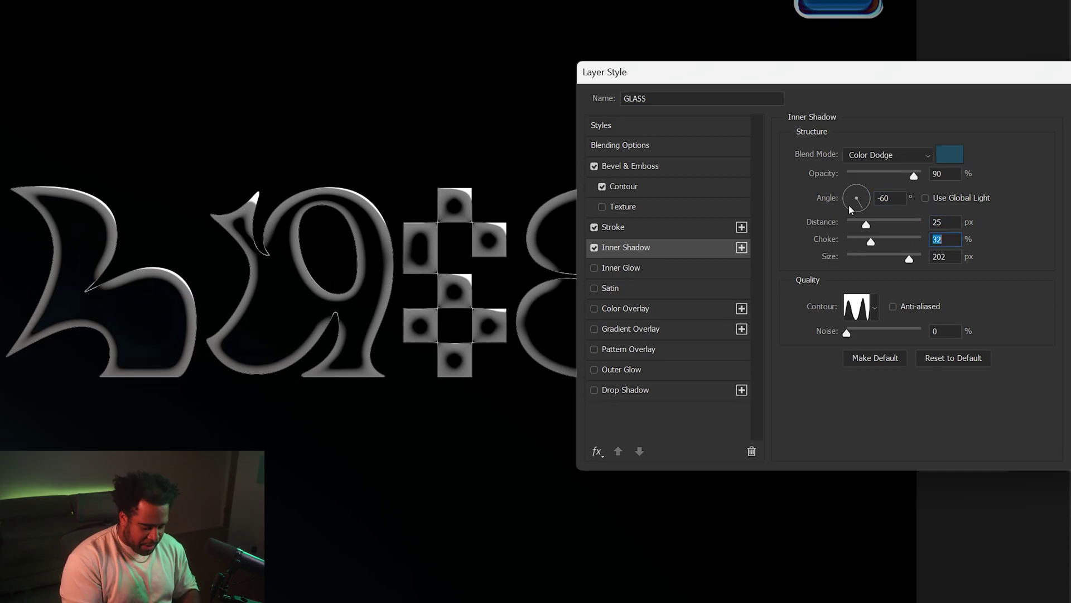
type("30")
key("Tab")
type("30")
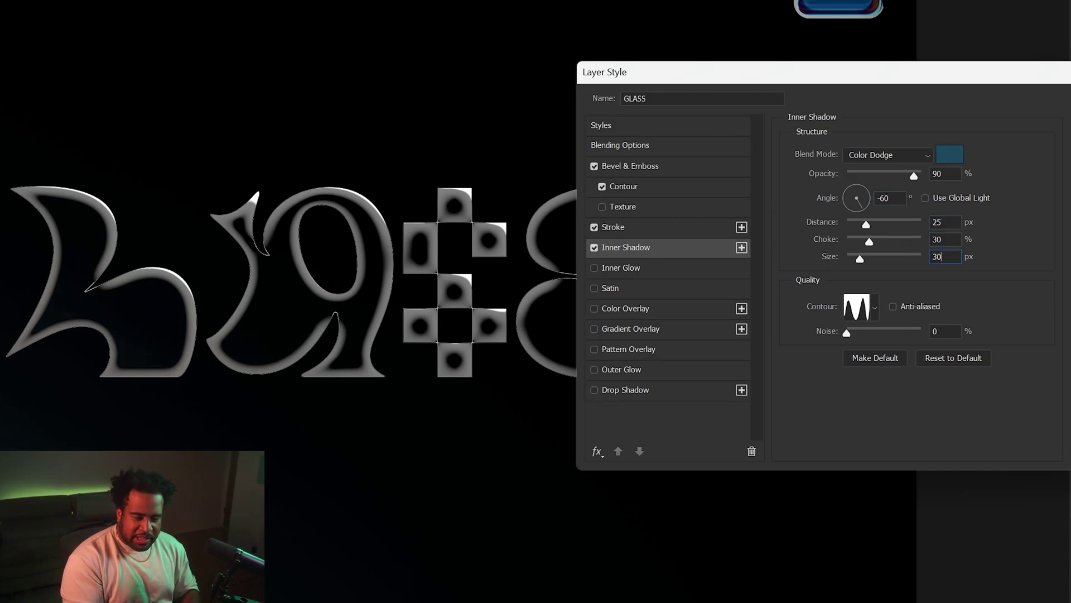
Apply the Ring - Double contour preset to the text's inner shadow.
left_click(876, 306)
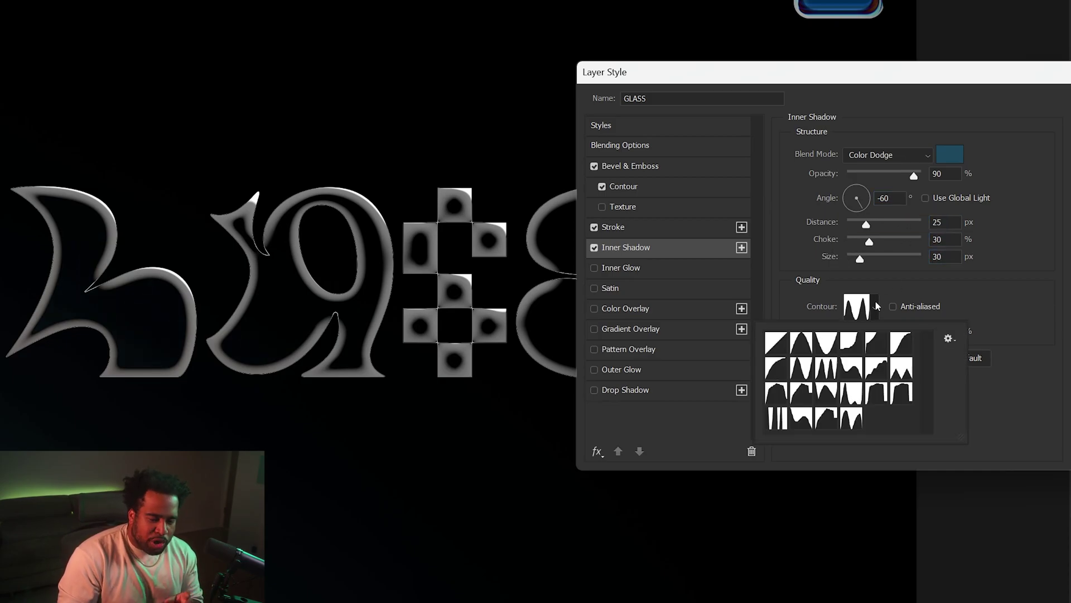
left_click(831, 373)
left_click(937, 296)
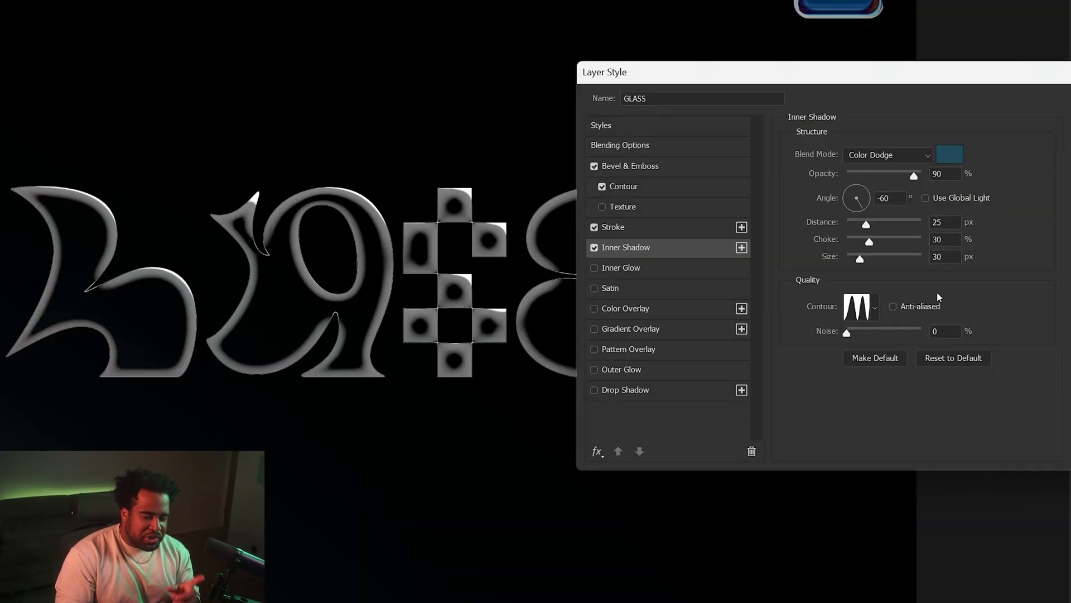
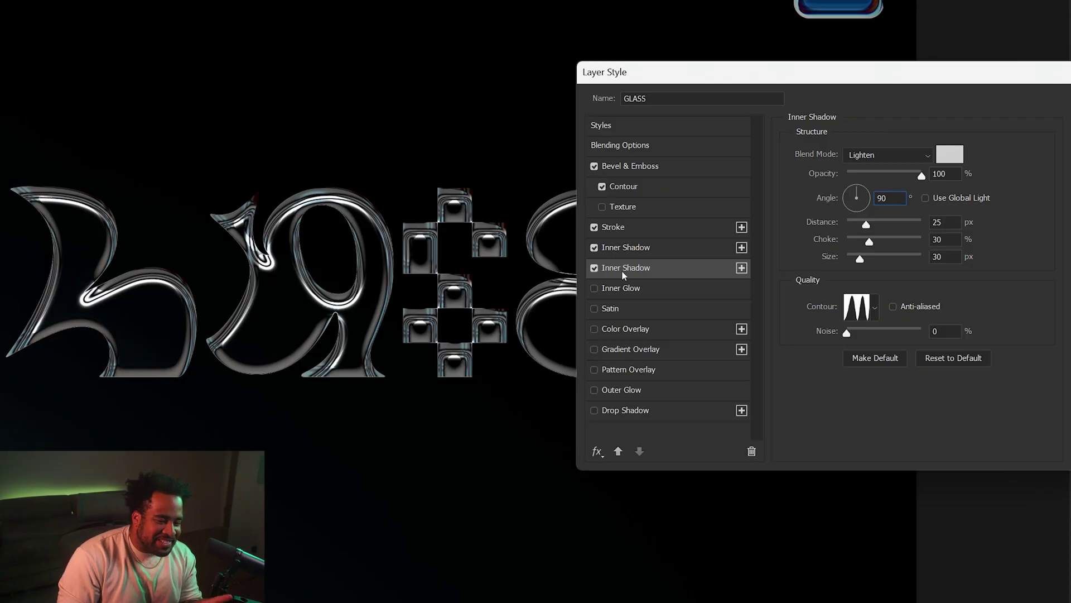
Set the second inner shadow to 7 px distance, 50% choke and 15 px size, after comparing the text with and without it.
left_click(593, 269)
left_click(595, 267)
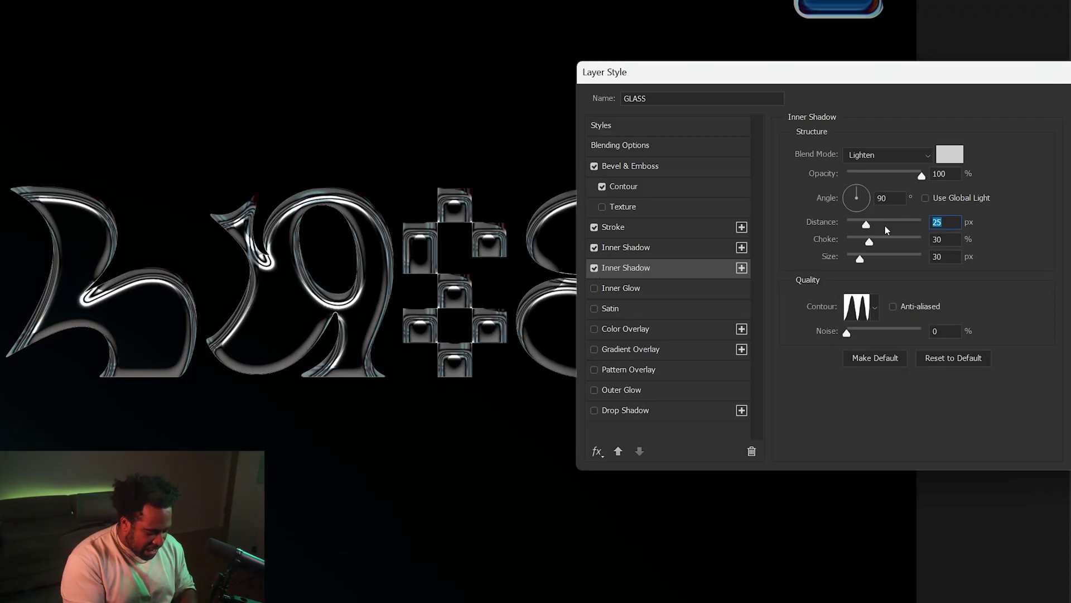
type("7")
key("Tab")
type("50")
key("Tab")
type("15")
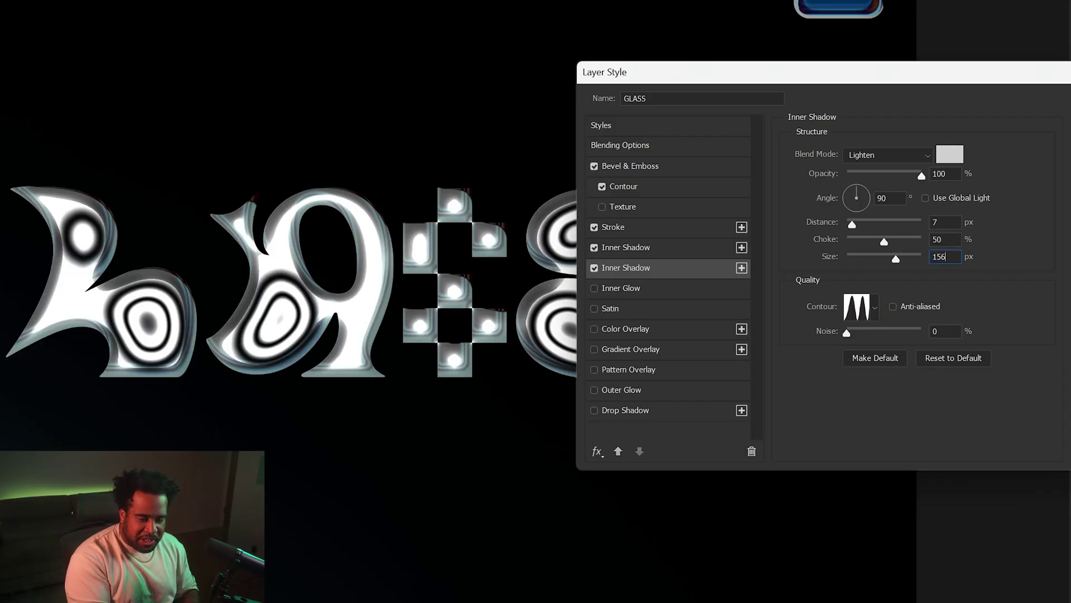
left_click(865, 305)
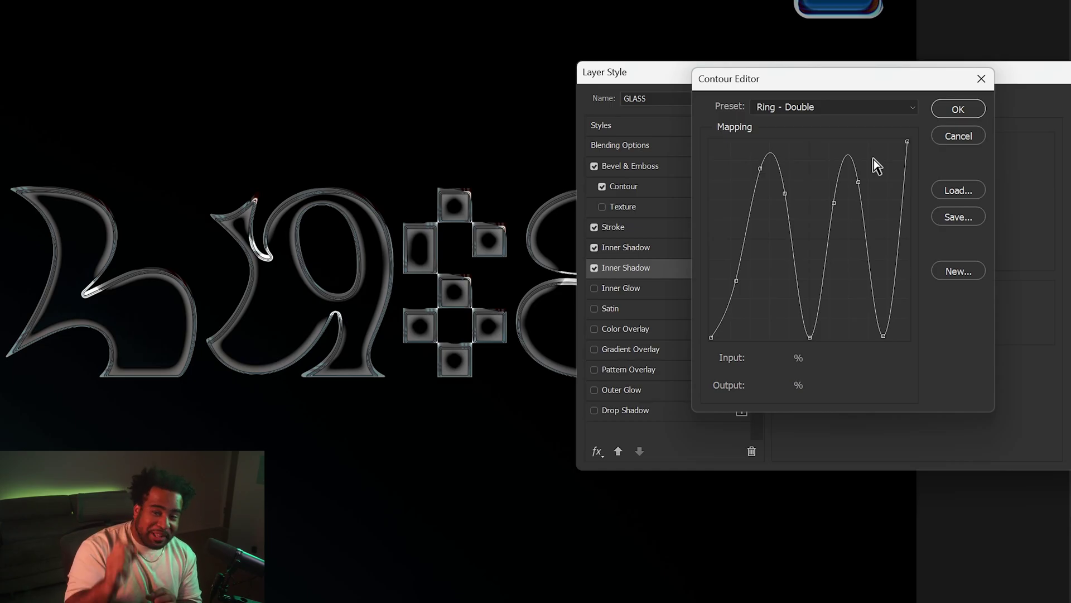
left_click_drag(834, 202, 832, 267)
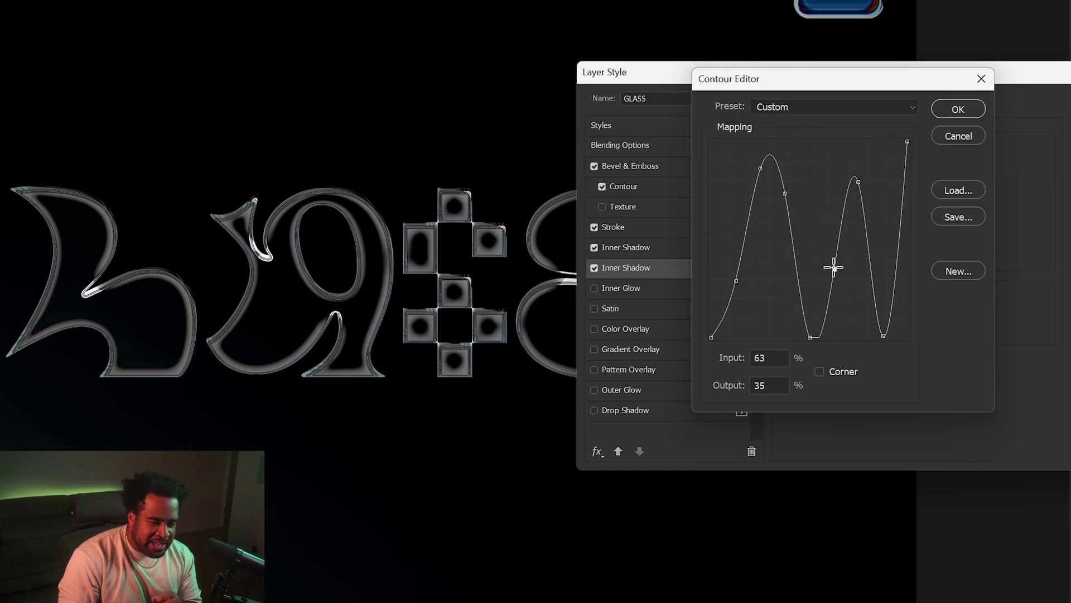
left_click(954, 136)
left_click(863, 305)
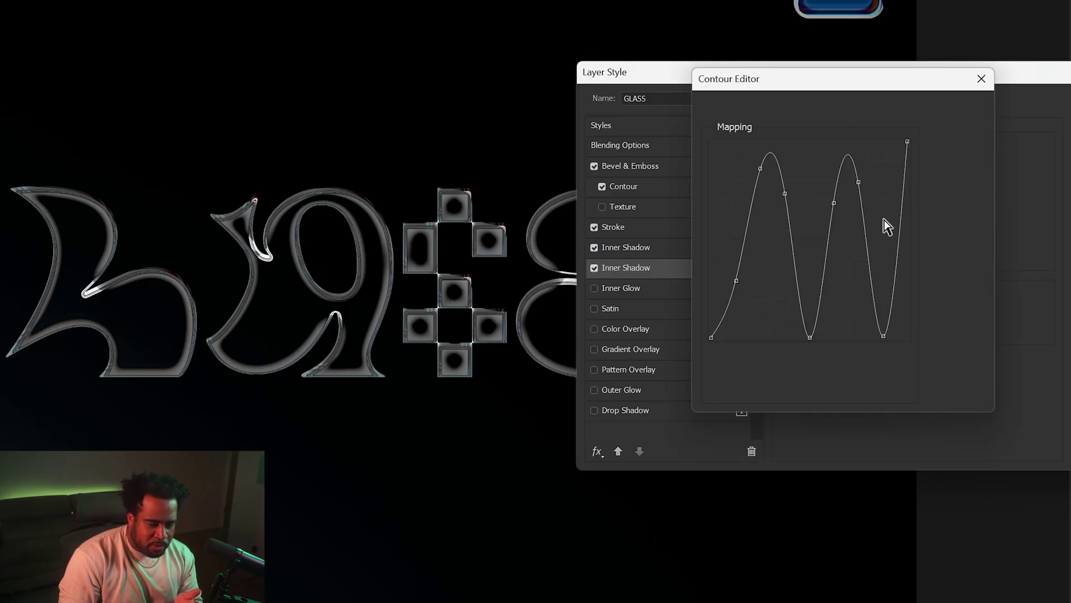
left_click(962, 136)
left_click(874, 306)
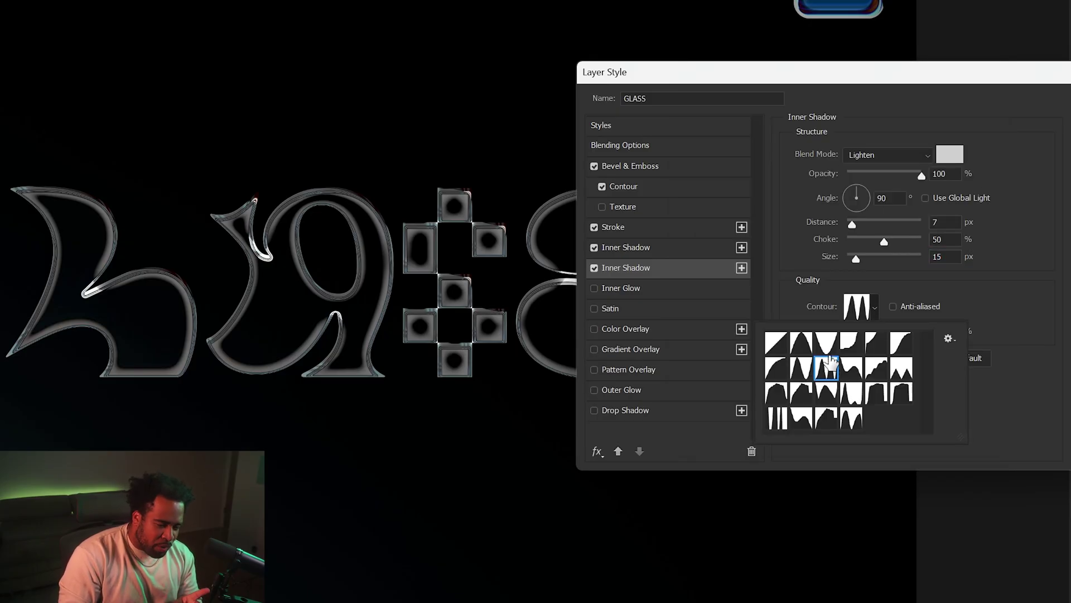
left_click(858, 302)
Customise the second inner shadow's contour by lowering its second peak and end point, comparing the text with and without the shadow.
left_click(858, 302)
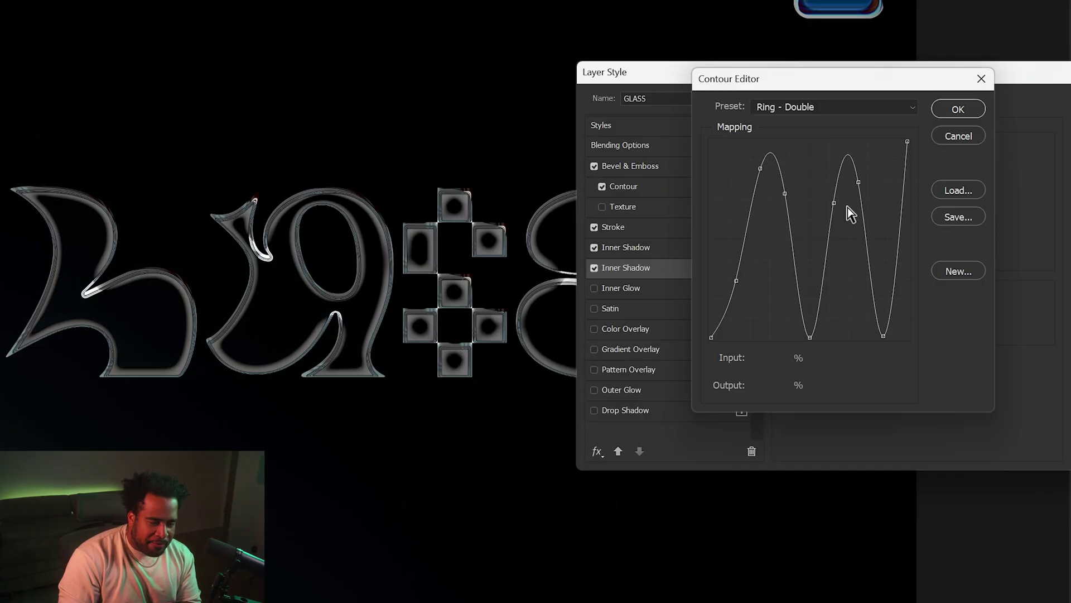
left_click_drag(835, 204, 831, 308)
left_click_drag(858, 182, 861, 302)
mouse_move(907, 142)
left_mouse_down()
mouse_move(875, 173)
mouse_move(868, 162)
mouse_move(913, 160)
left_mouse_up()
left_click(980, 108)
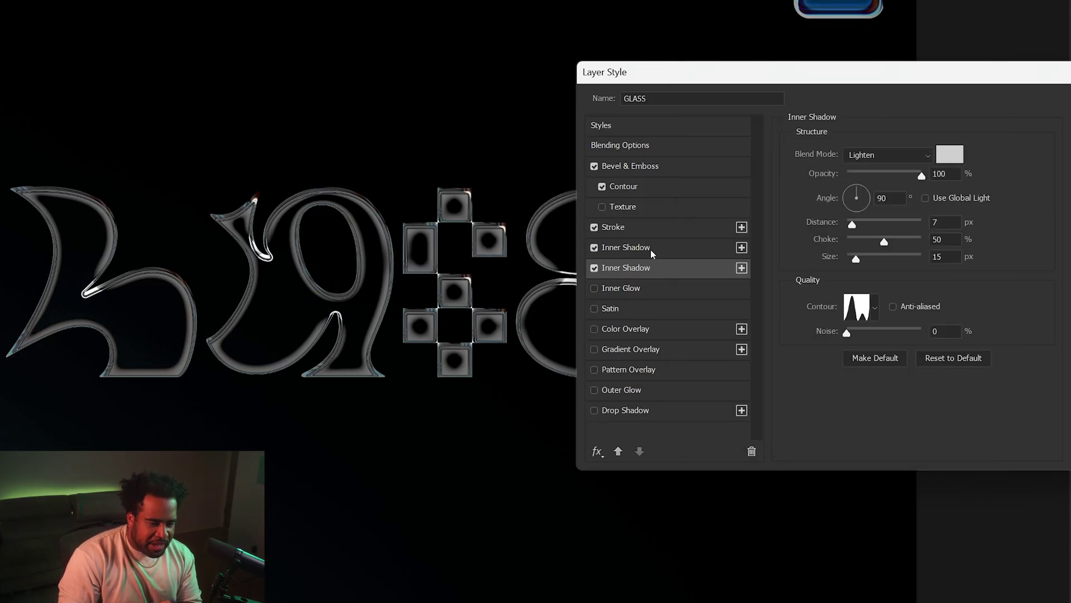
left_click(594, 268)
left_click(595, 268)
left_click(595, 268)
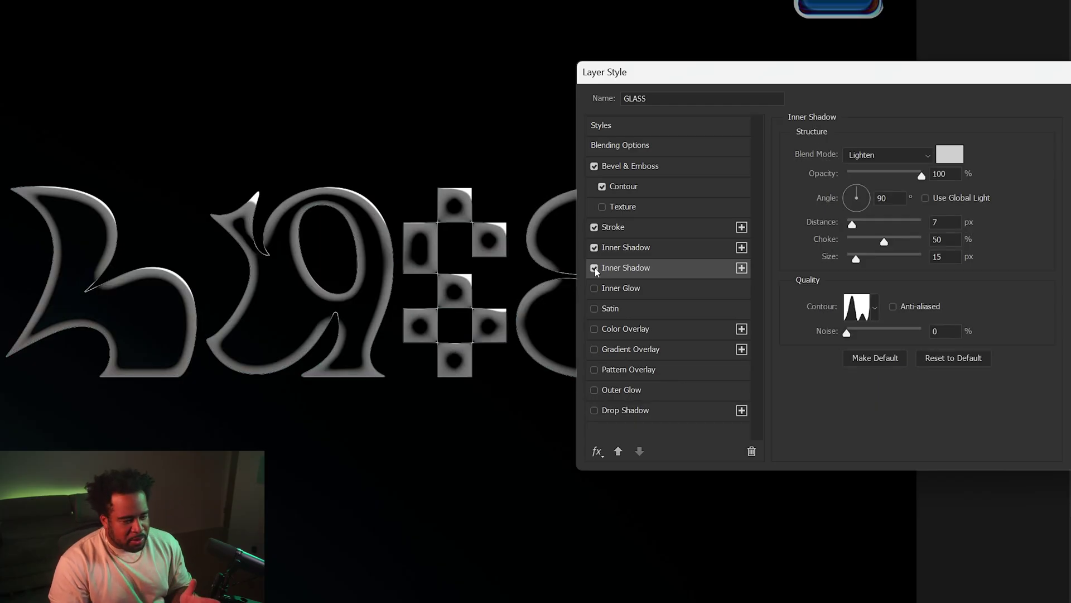
left_click(595, 268)
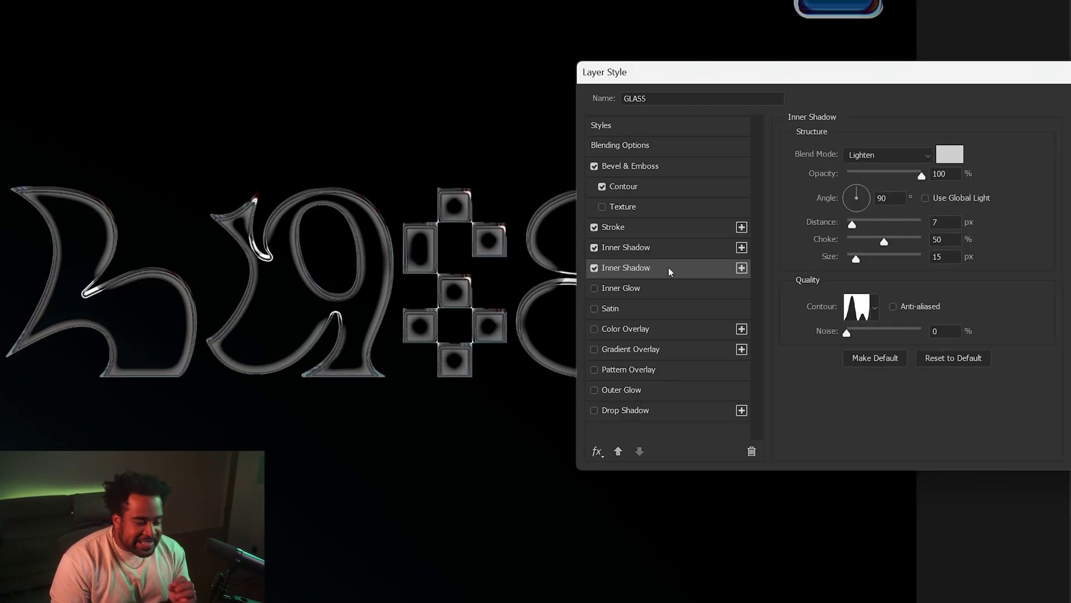
Add a third Inner Shadow to the text with Vivid Light blending and the grey colour 959595.
left_click(742, 268)
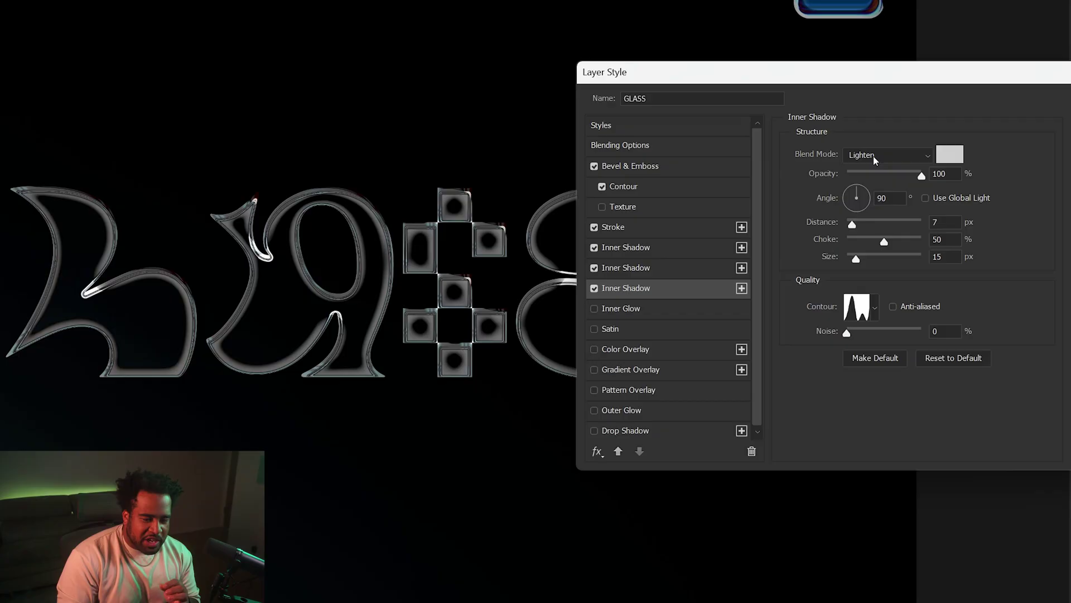
left_click(874, 157)
left_click(950, 154)
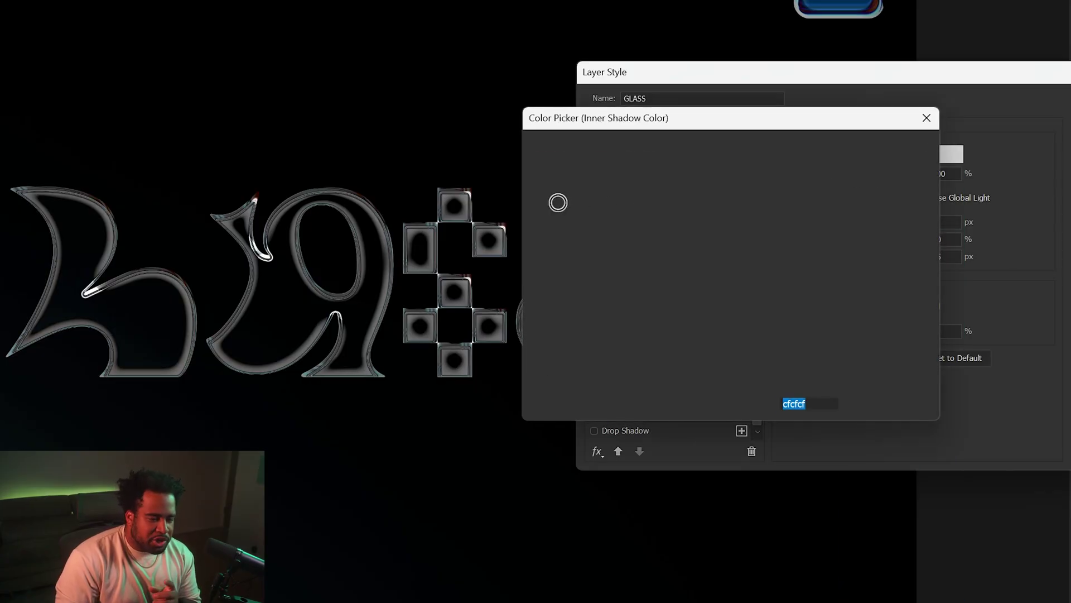
type("dcbfbf")
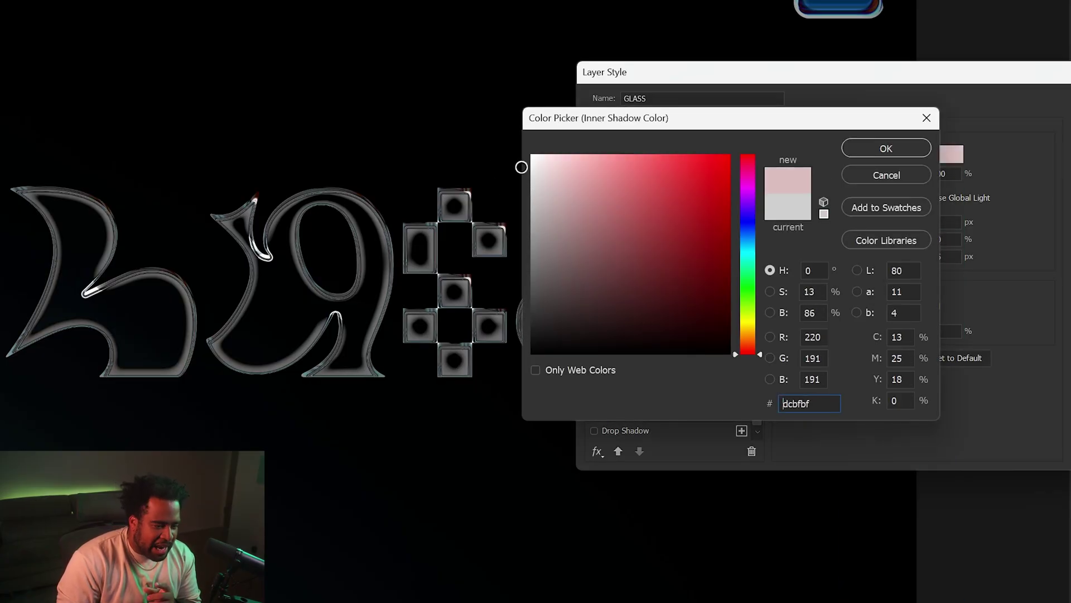
left_click_drag(521, 167, 505, 236)
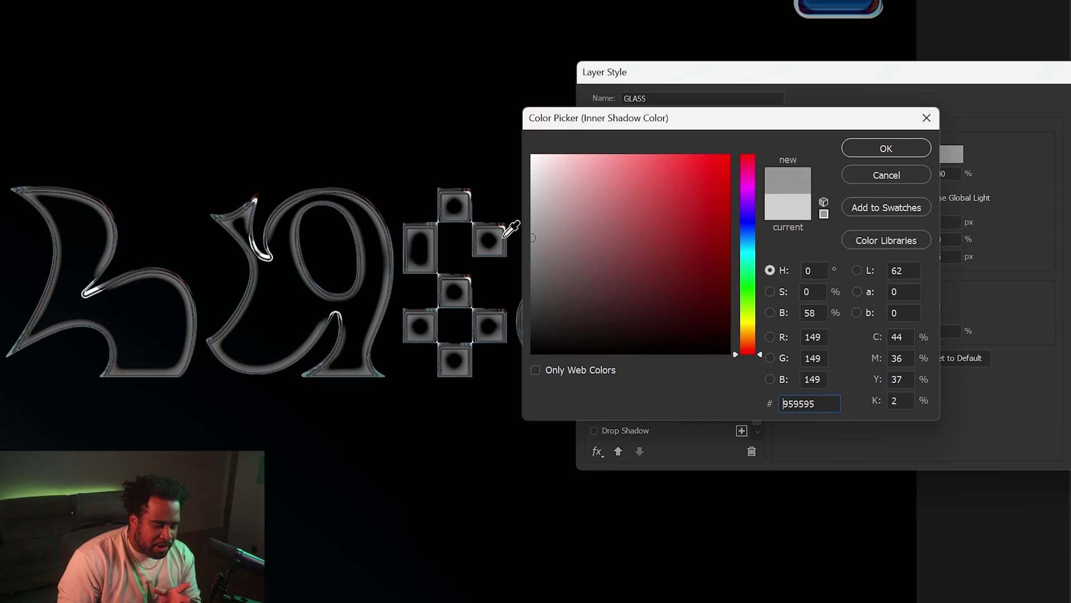
left_click(903, 179)
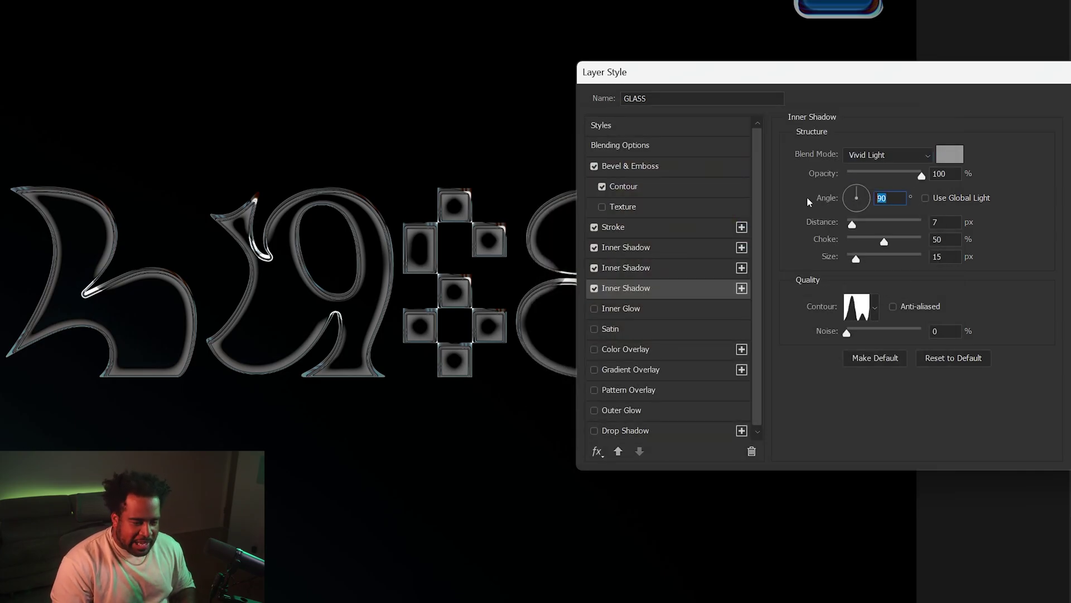
Set the third inner shadow's angle to 130° and compare the text with and without this shadow.
type("130")
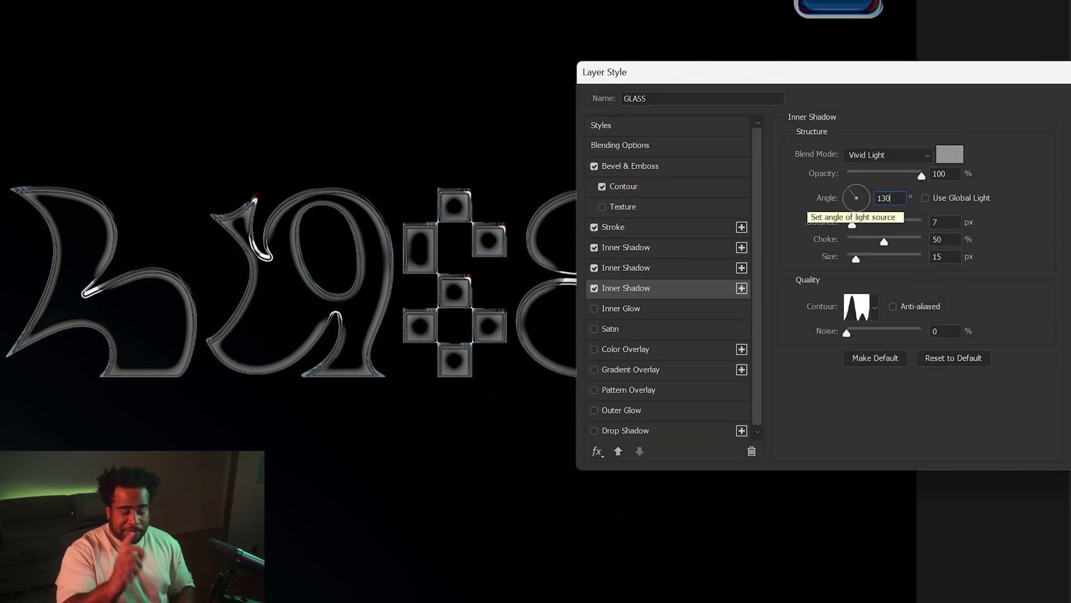
left_click(594, 288)
left_click(595, 288)
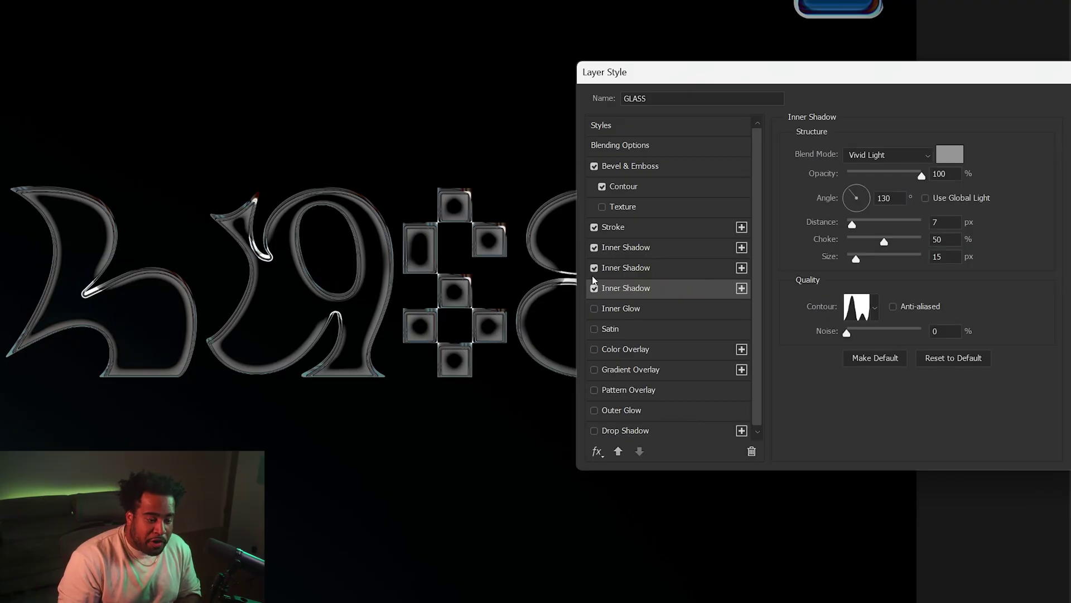
left_click(594, 288)
left_click(595, 288)
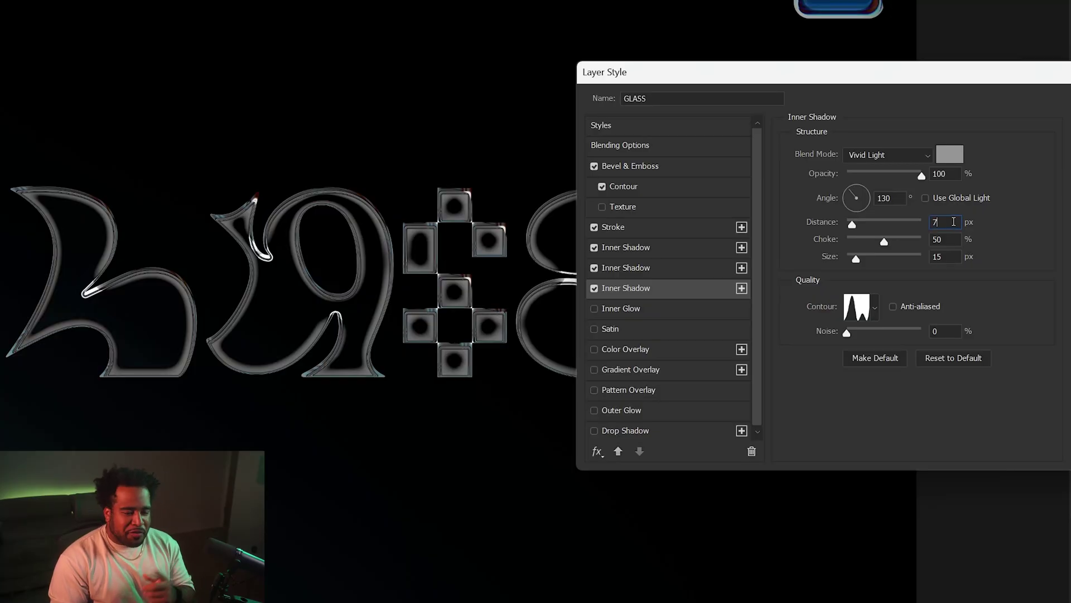
Set the third inner shadow to 5 px distance, 0% choke and 15 px size with the Ring contour preset.
type("5")
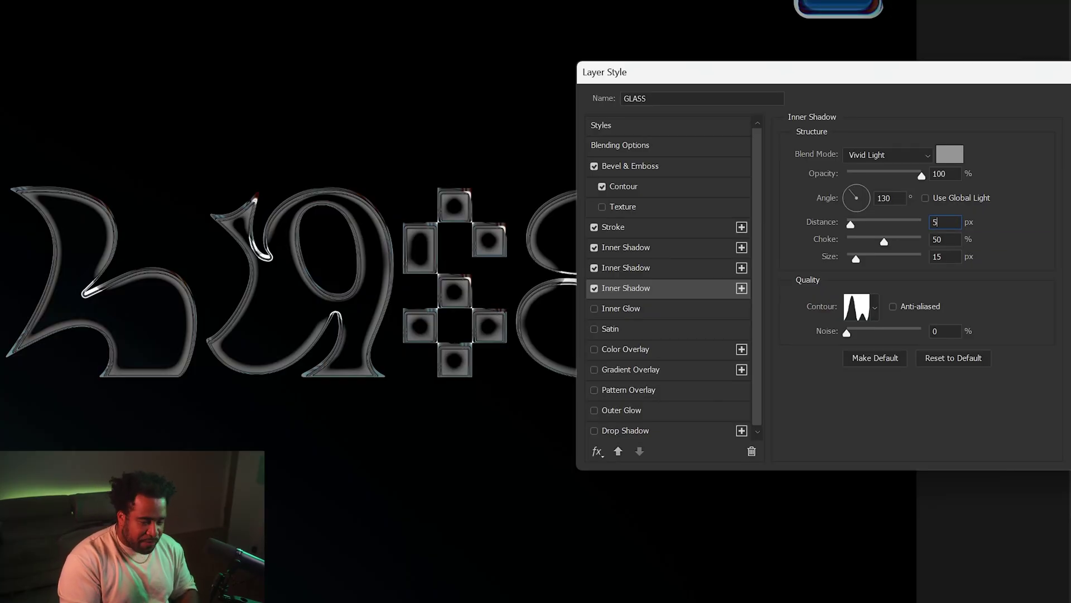
type("0")
key("Tab")
type("1")
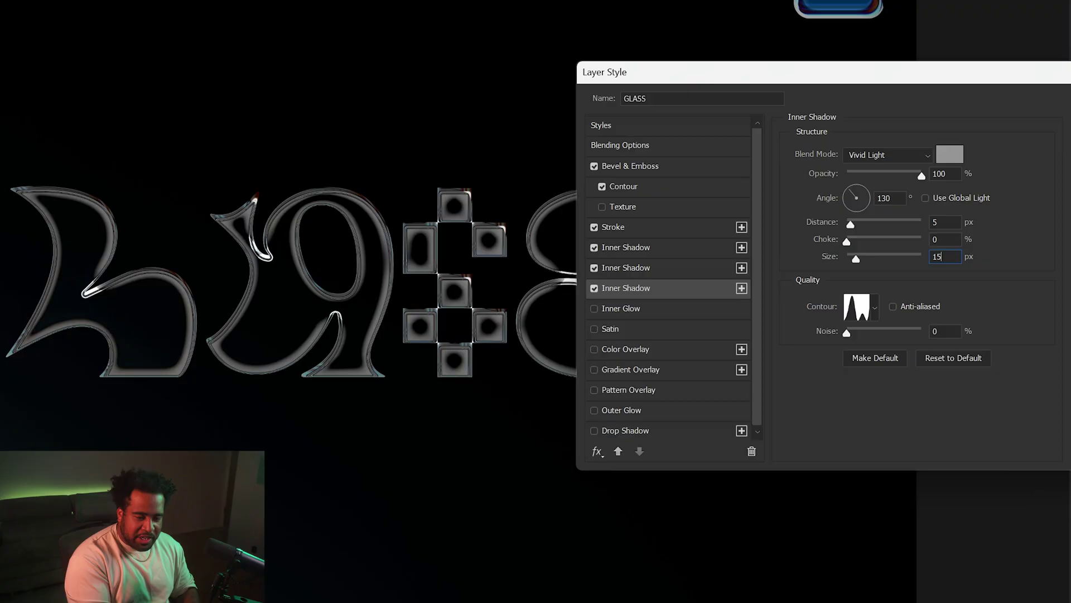
type("5")
left_click(875, 307)
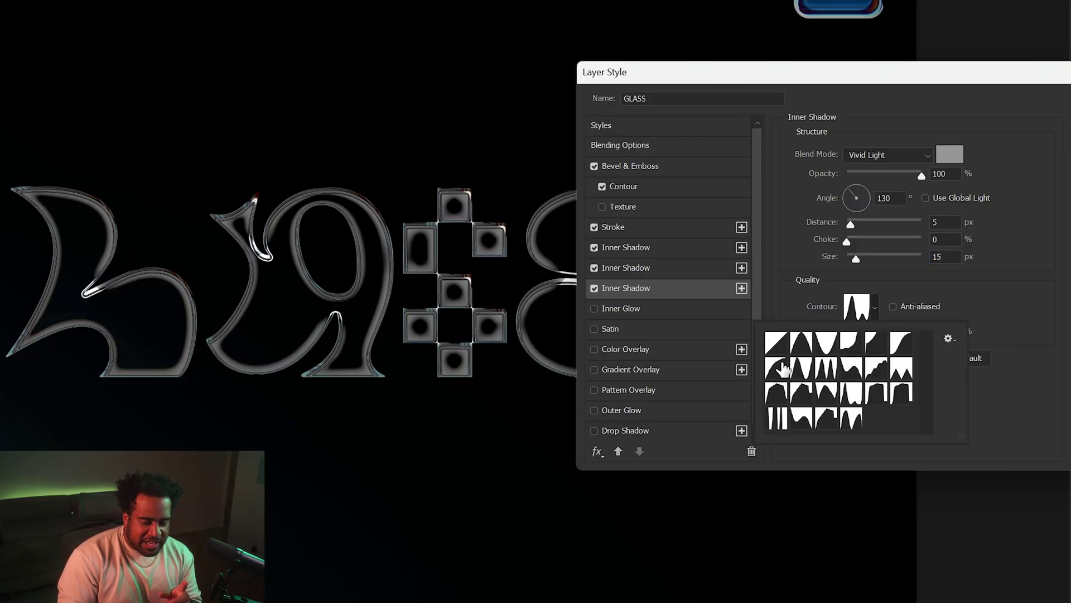
left_click(799, 370)
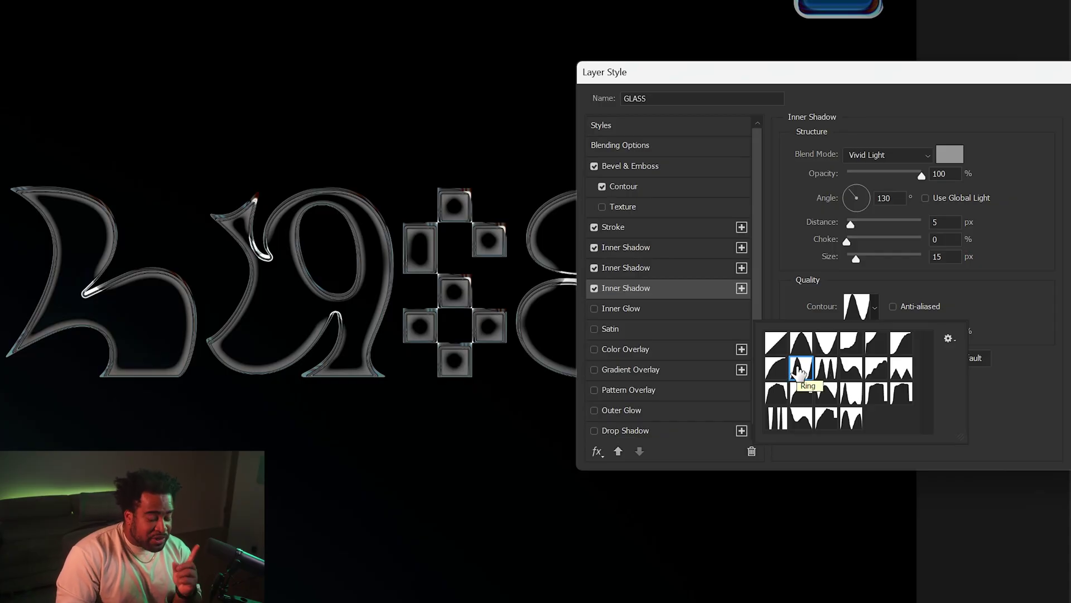
left_click(807, 295)
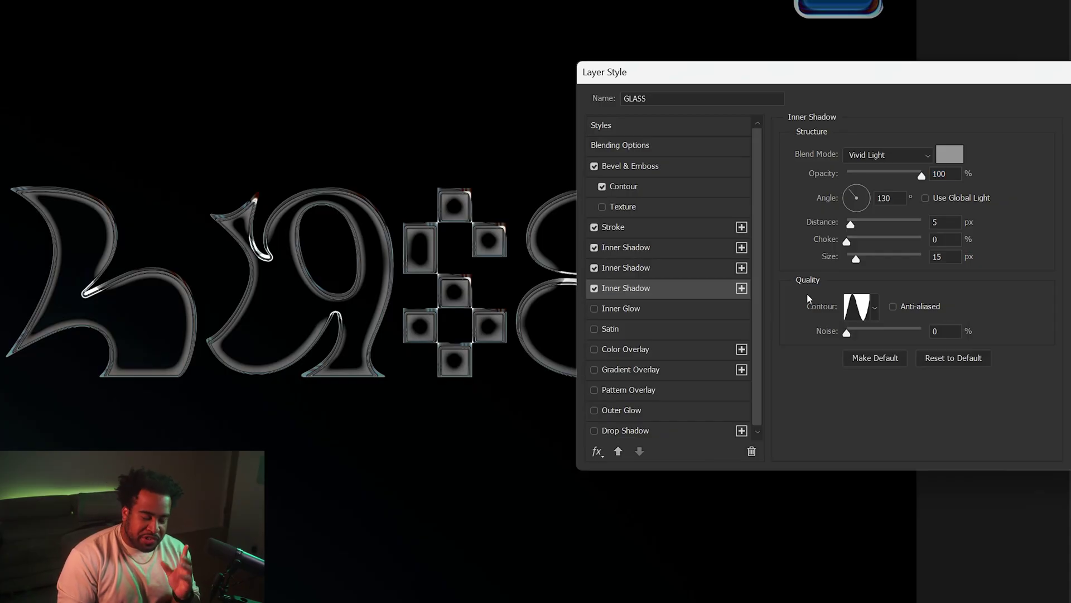
Add a fourth Inner Shadow to the text with Screen blending and the light grey colour e0e0e0.
left_click(742, 288)
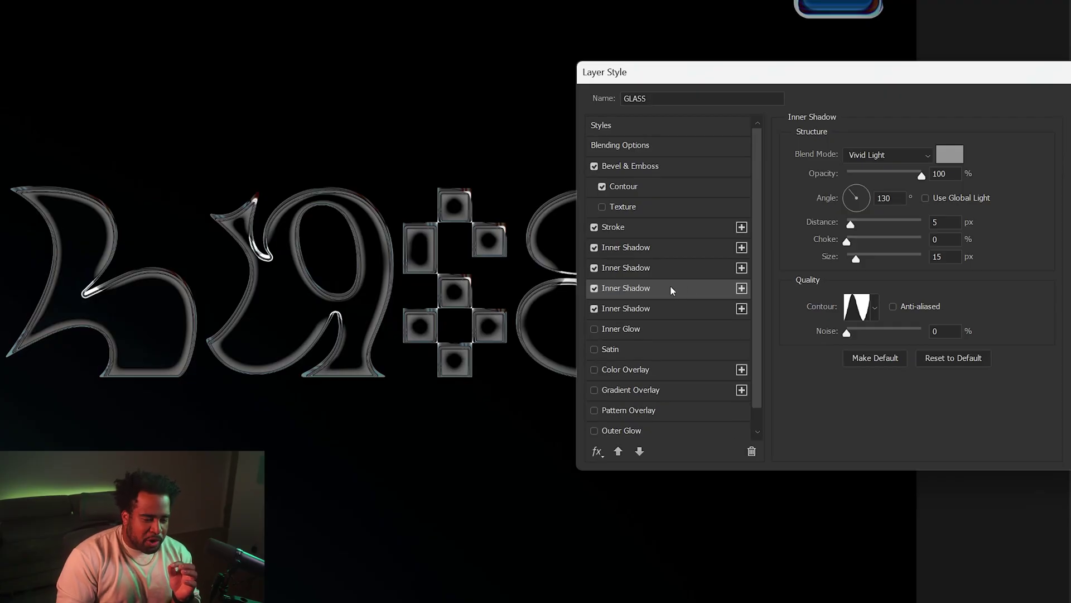
left_click(687, 307)
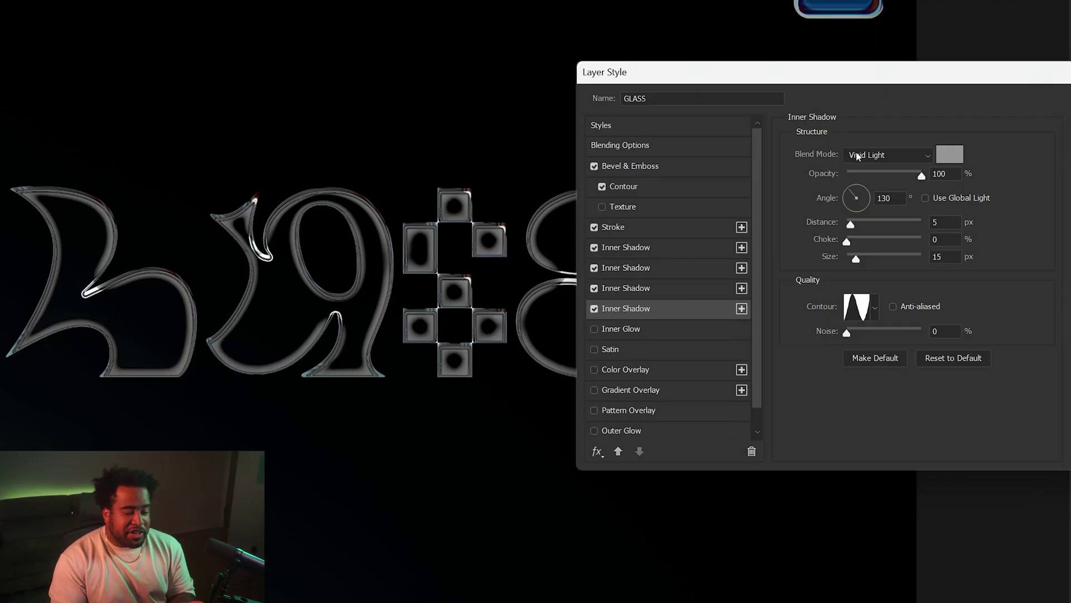
left_click(887, 152)
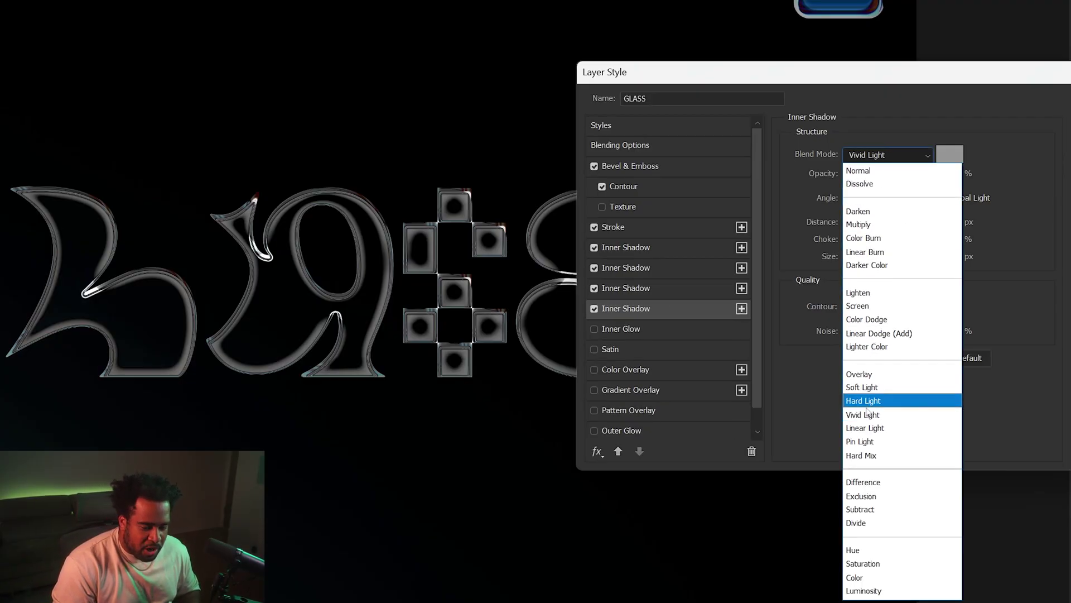
left_click(870, 306)
left_click(949, 153)
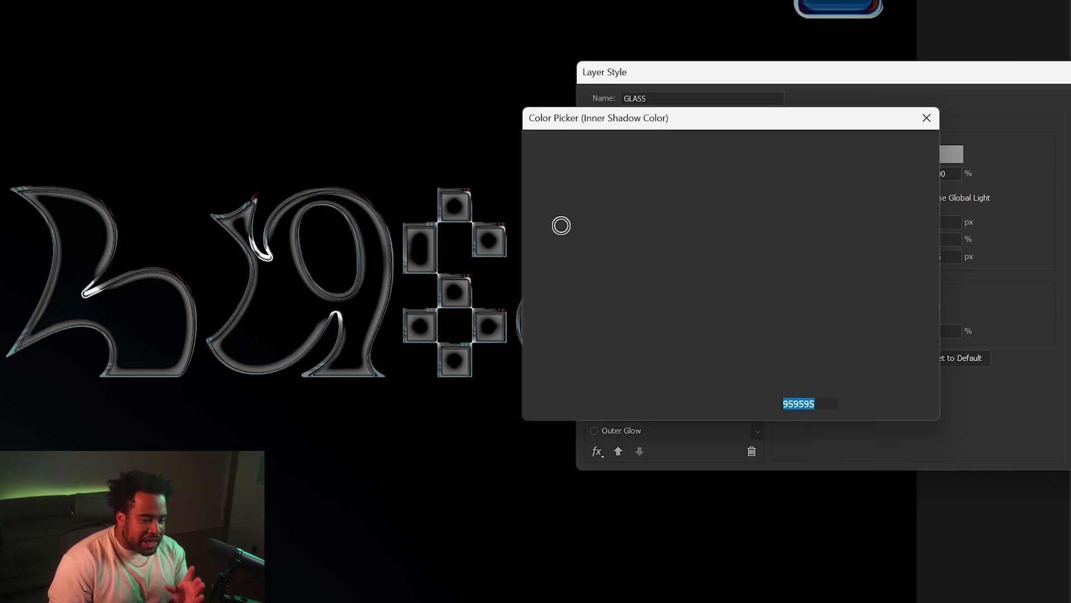
type("eaeaea")
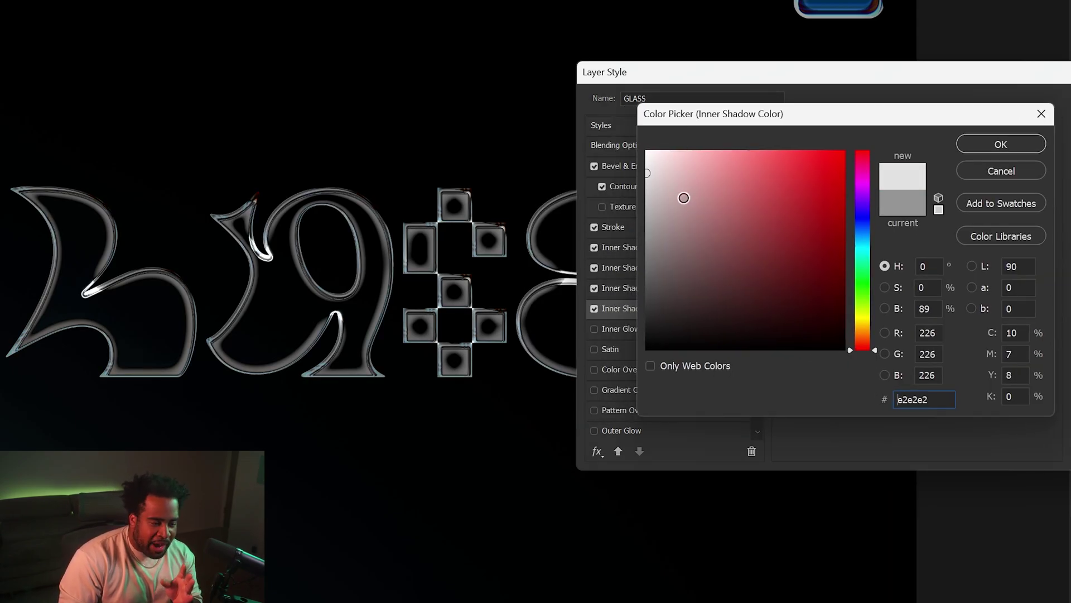
type("e0e0e0")
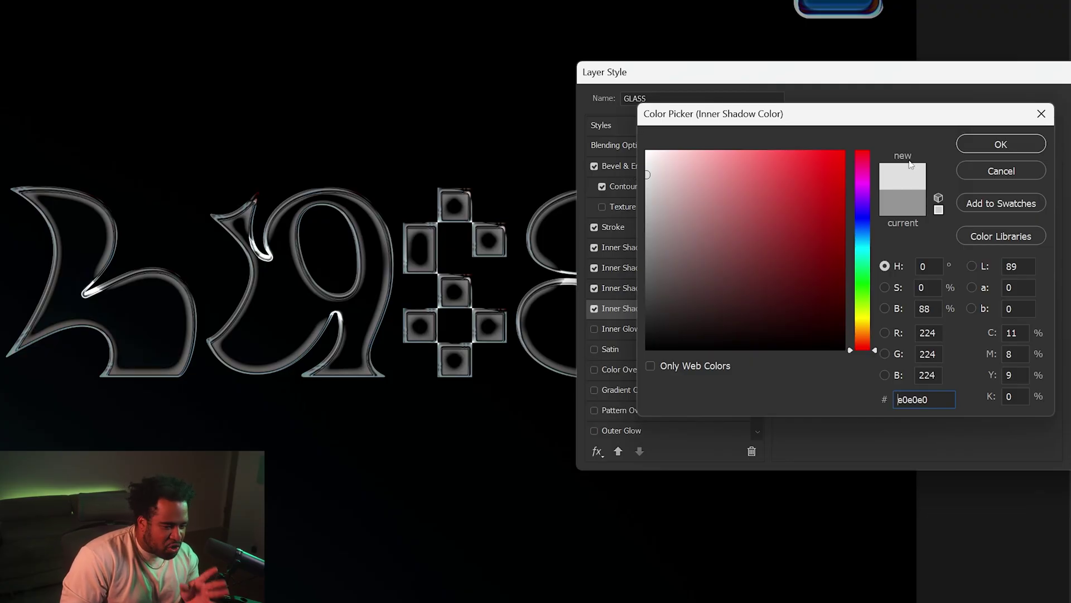
left_click(972, 146)
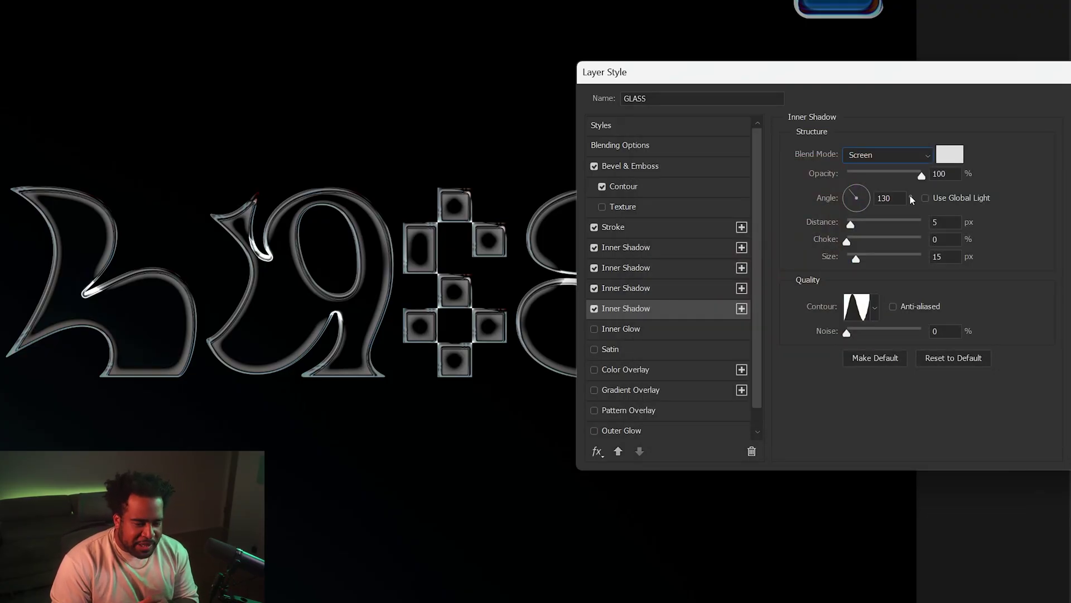
Set the fourth inner shadow's angle to -15° and its distance to 6 px, and check its contour preset.
type("-15")
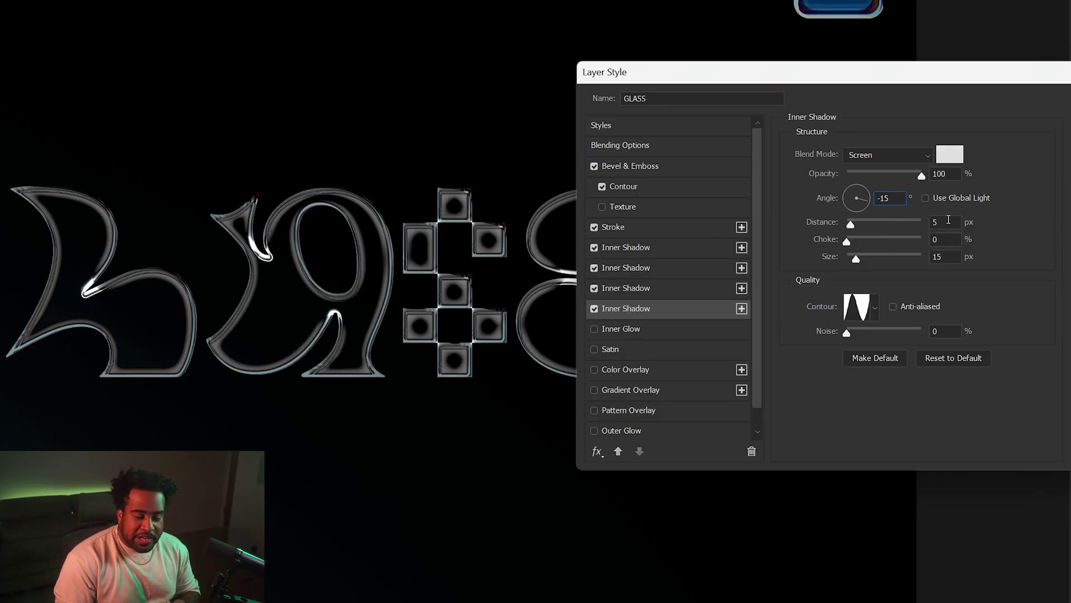
type("6")
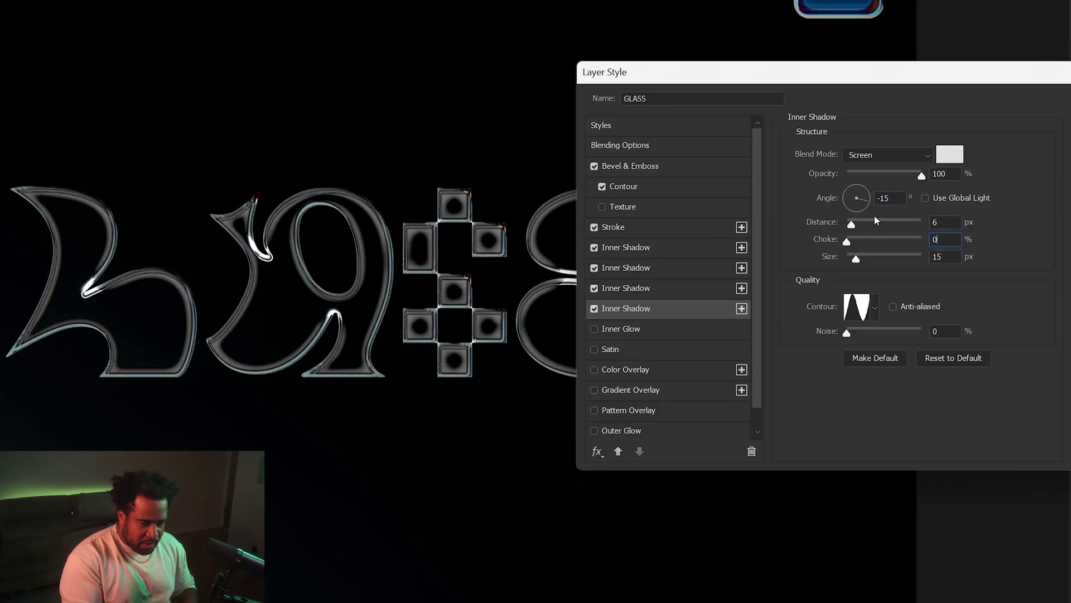
key("Tab")
left_click(875, 307)
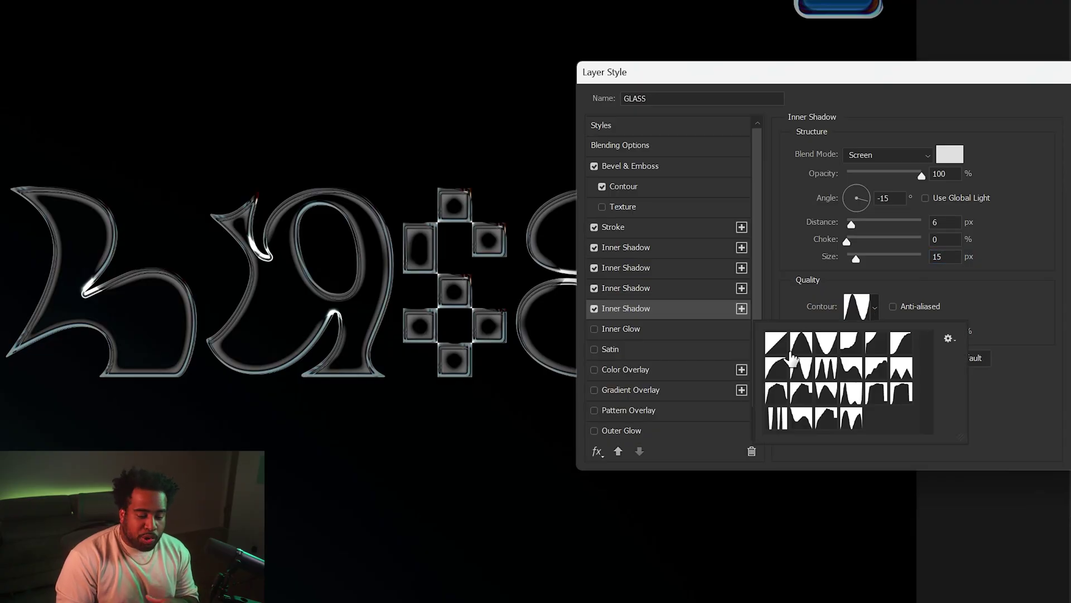
left_click(778, 296)
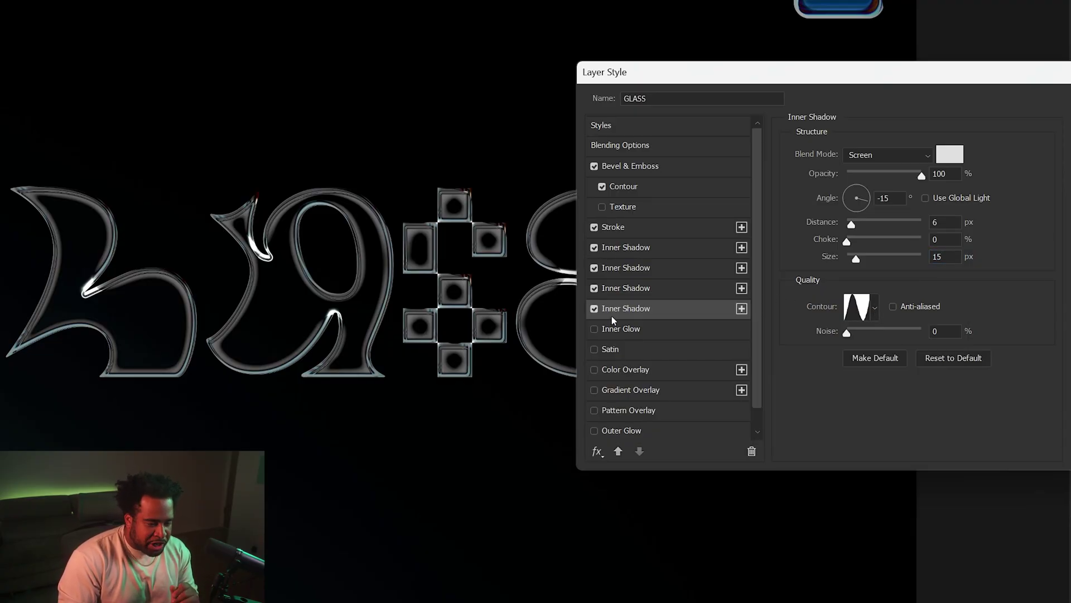
Add a fifth Inner Shadow to the text with Lighter Color blending and the light grey colour dcdcdc.
left_click(742, 308)
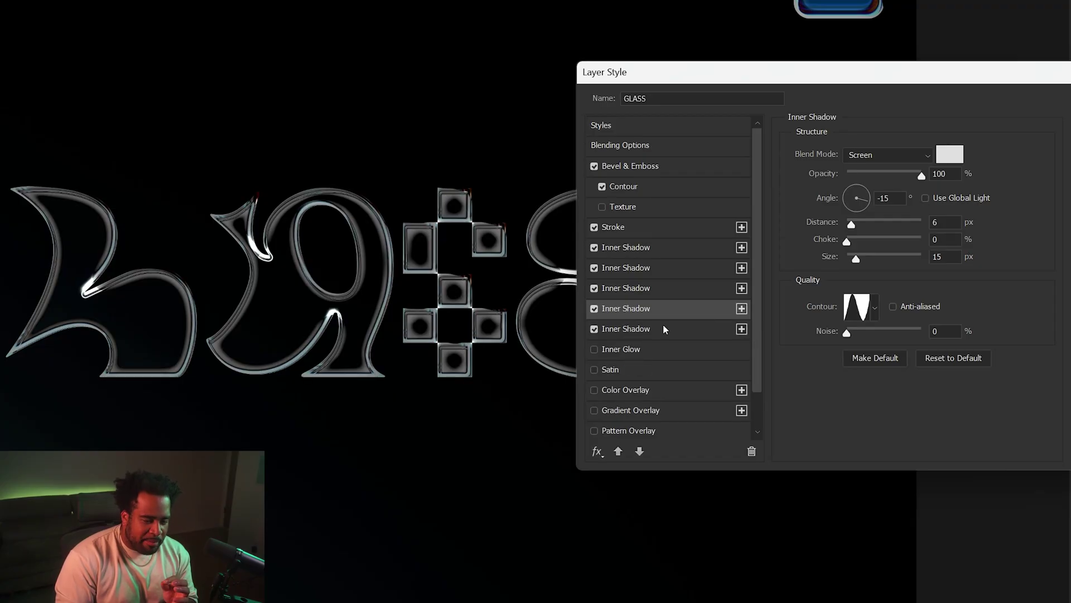
left_click(880, 154)
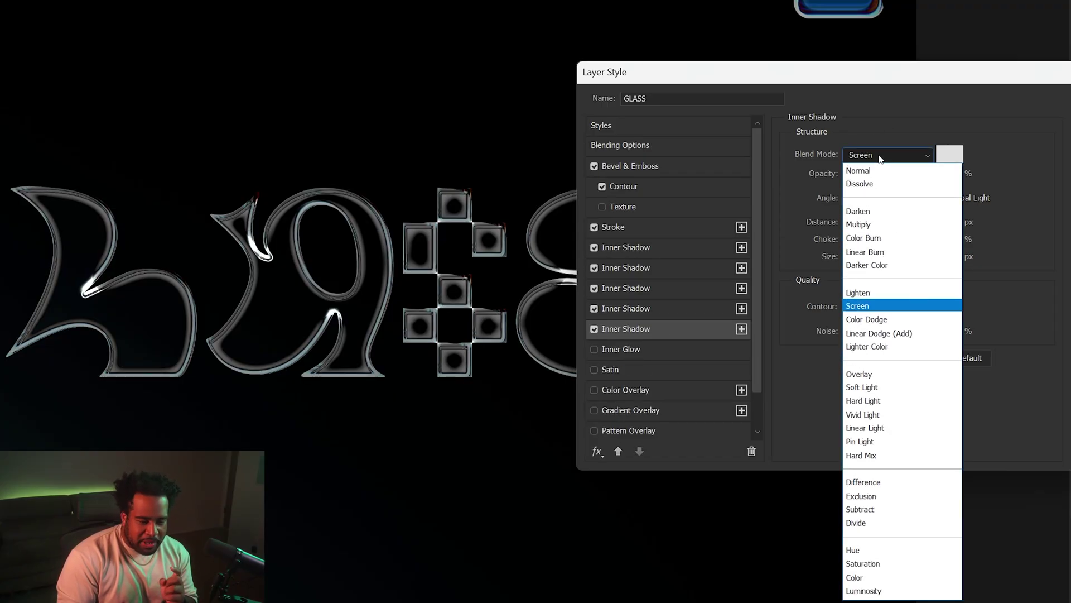
left_click(893, 347)
left_click(950, 153)
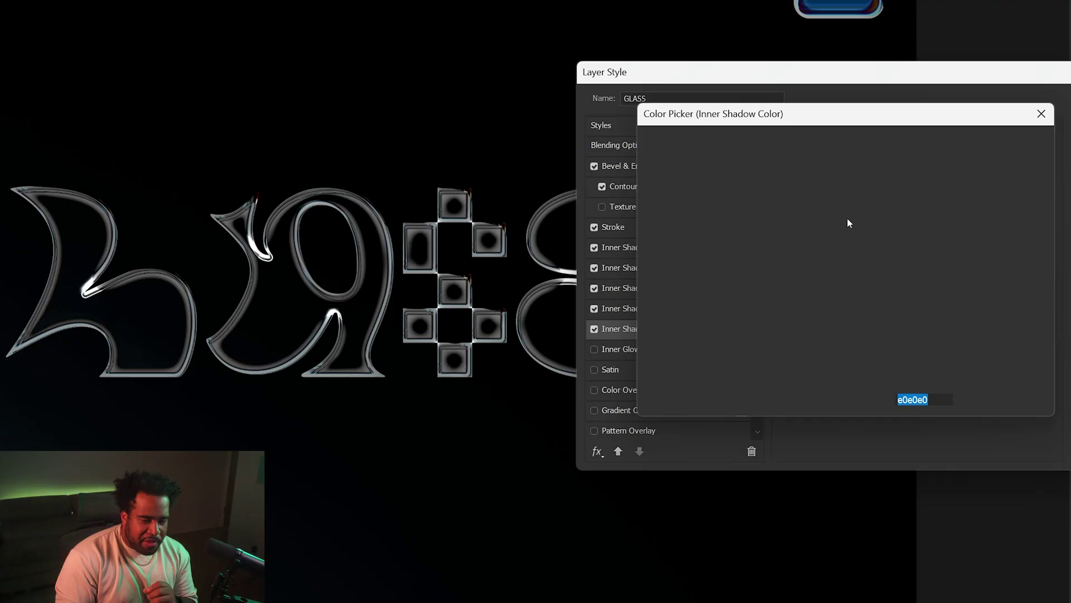
type("dcdcdc")
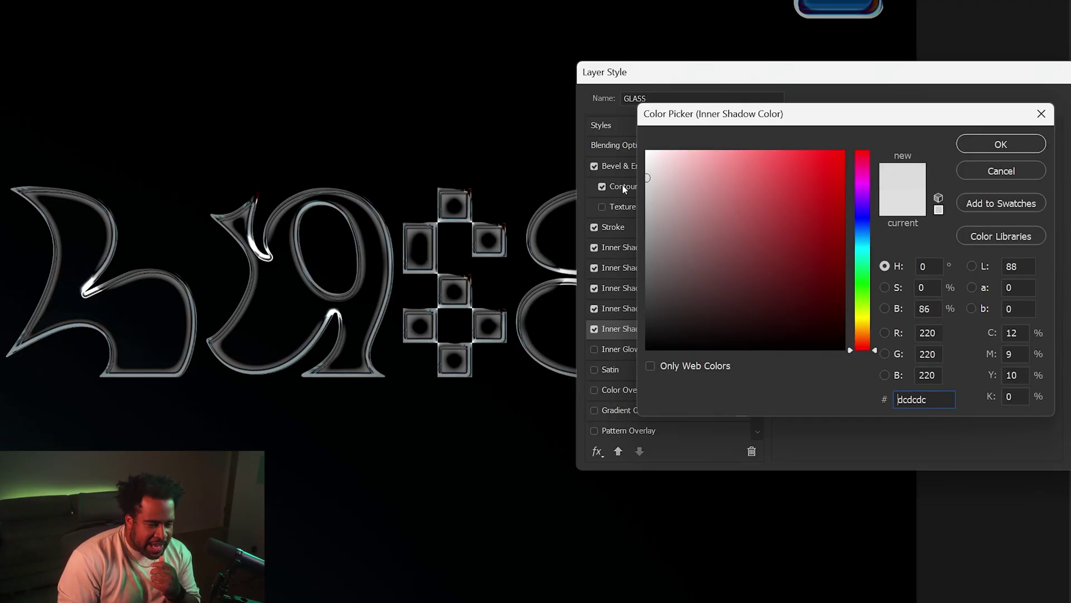
left_click(1013, 142)
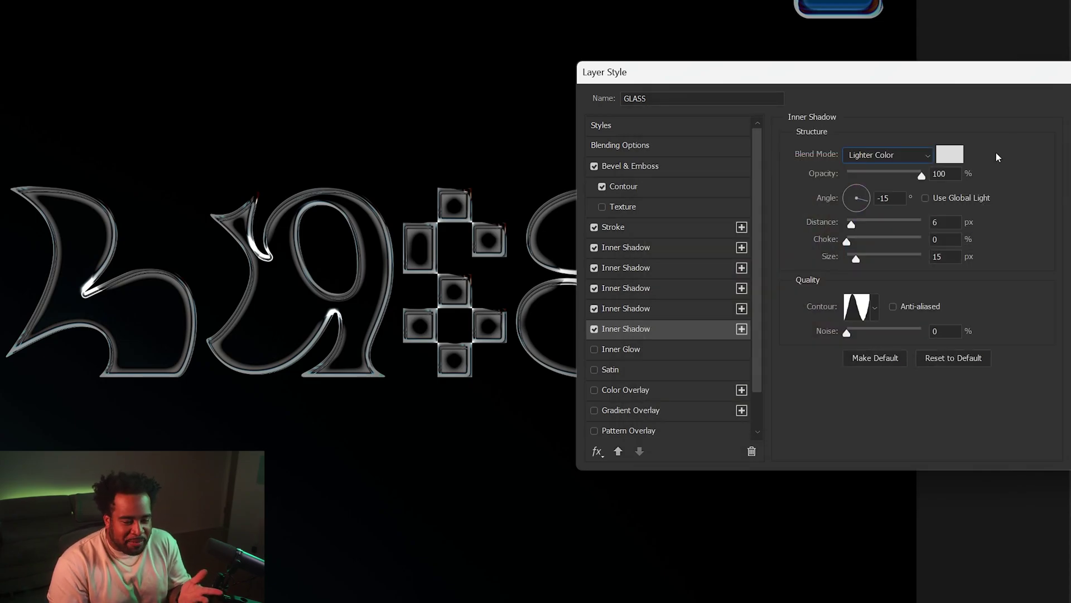
Set the fifth inner shadow to 120° angle, 3 px distance and 15% choke, and check its contour preset.
left_click(886, 200)
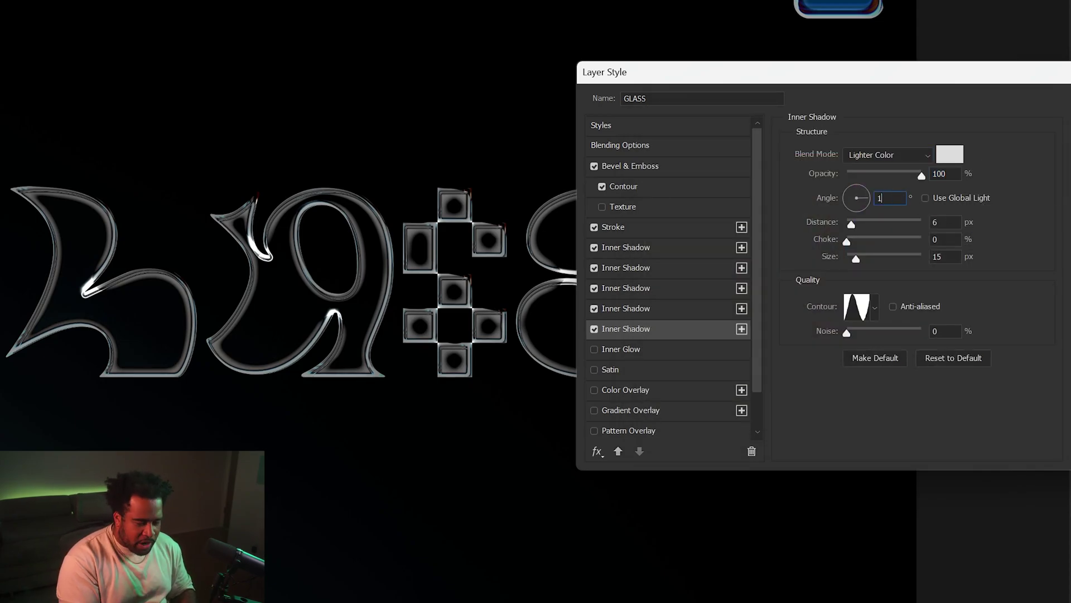
type("120")
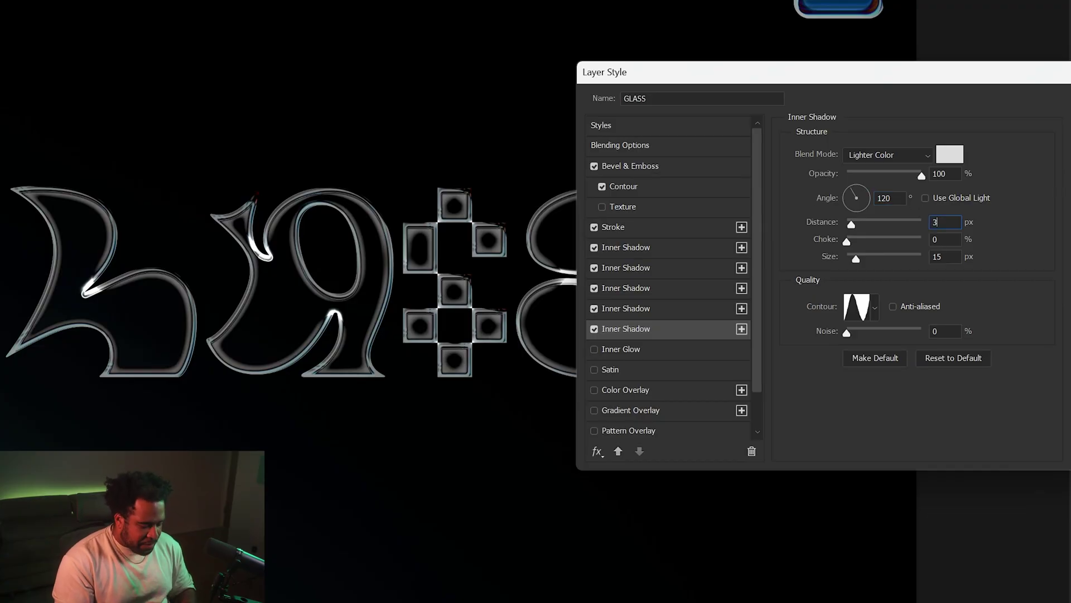
type("3")
key("Tab")
type("15")
key("Tab")
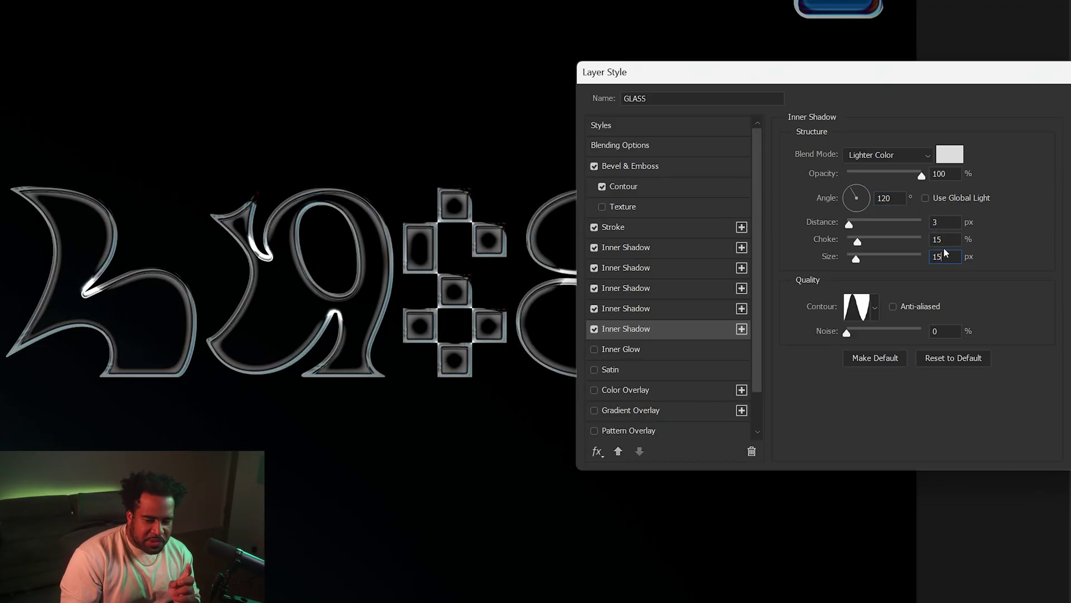
left_click(875, 307)
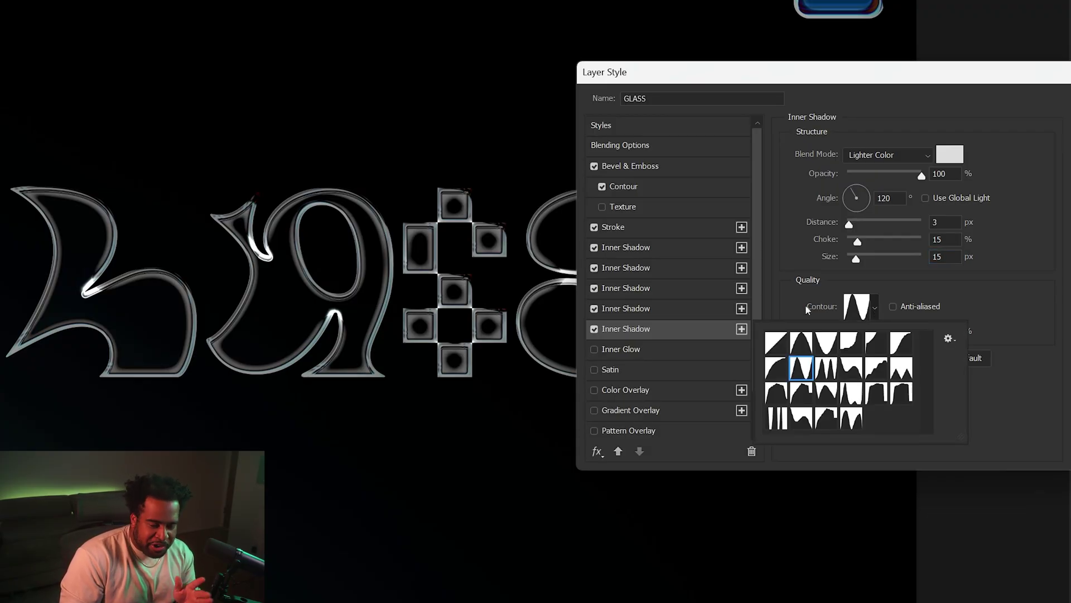
left_click(797, 290)
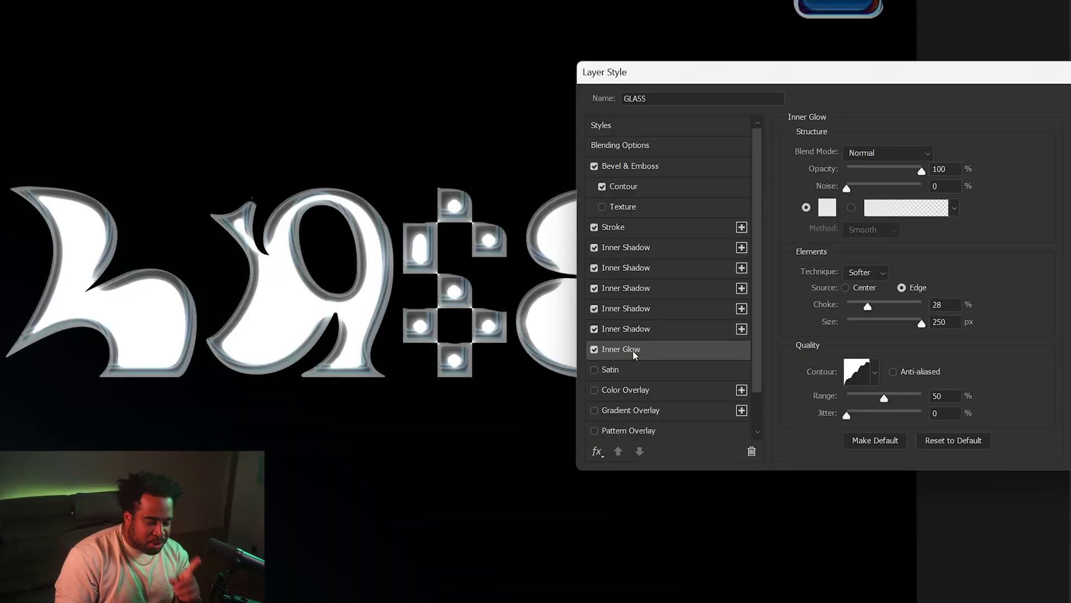
Enable Inner Glow on the text with Hard Light blending and 80% opacity.
left_click(869, 152)
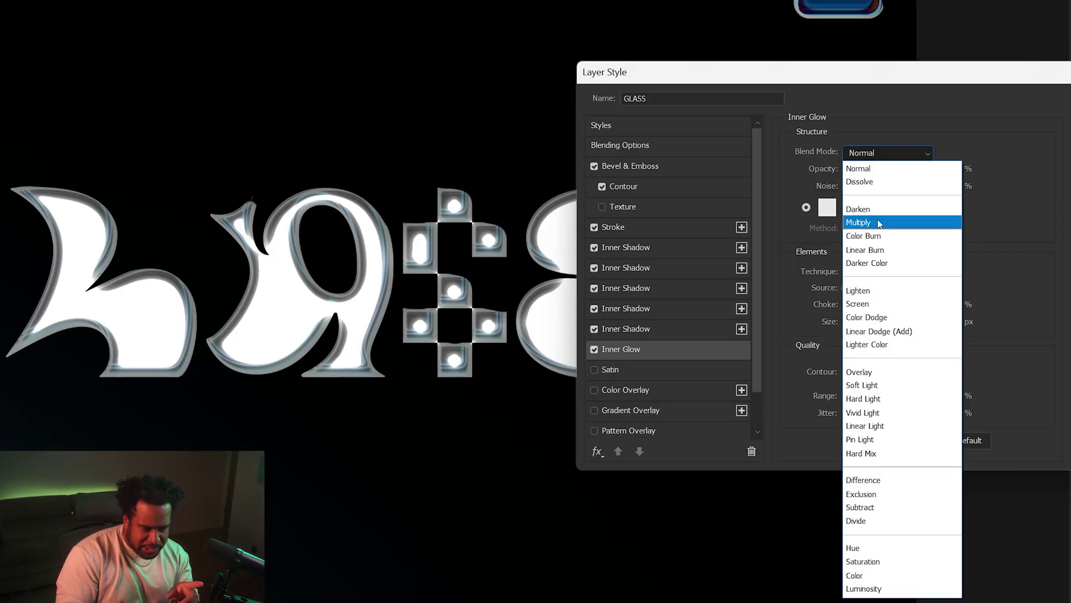
left_click(863, 398)
type("80")
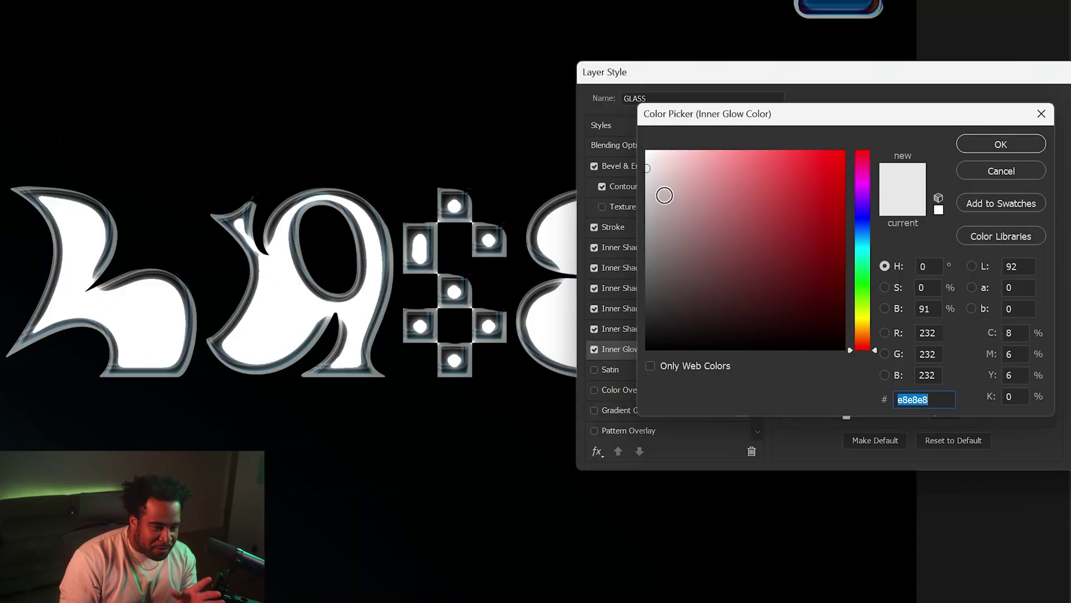
Try several greys for the inner glow on the text and apply 777777 as its colour.
mouse_move(665, 195)
left_mouse_down()
mouse_move(654, 224)
mouse_move(614, 235)
mouse_move(644, 236)
left_mouse_up()
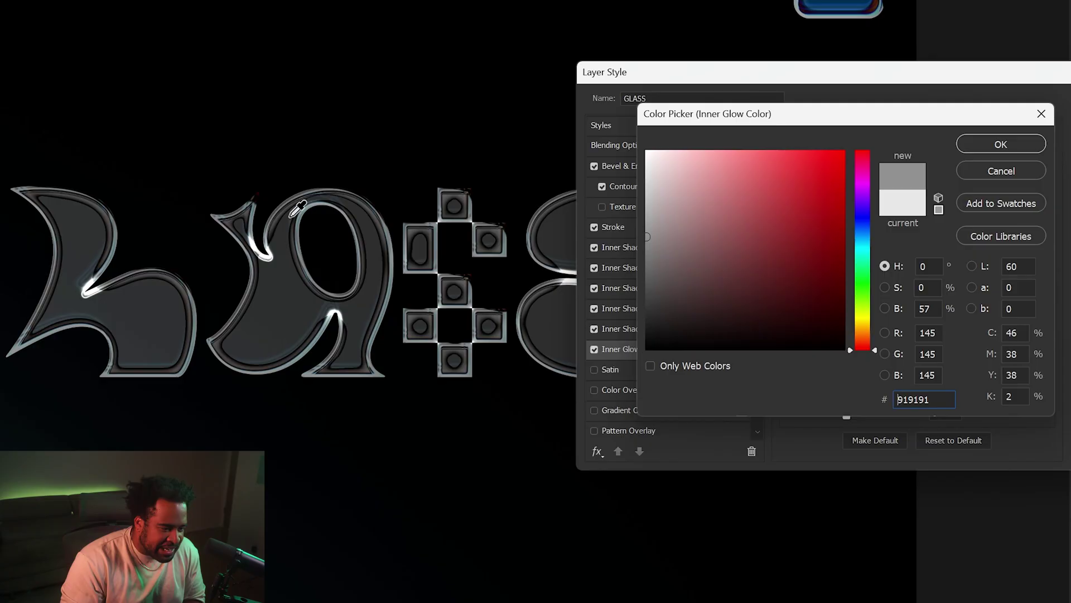
left_click(467, 193)
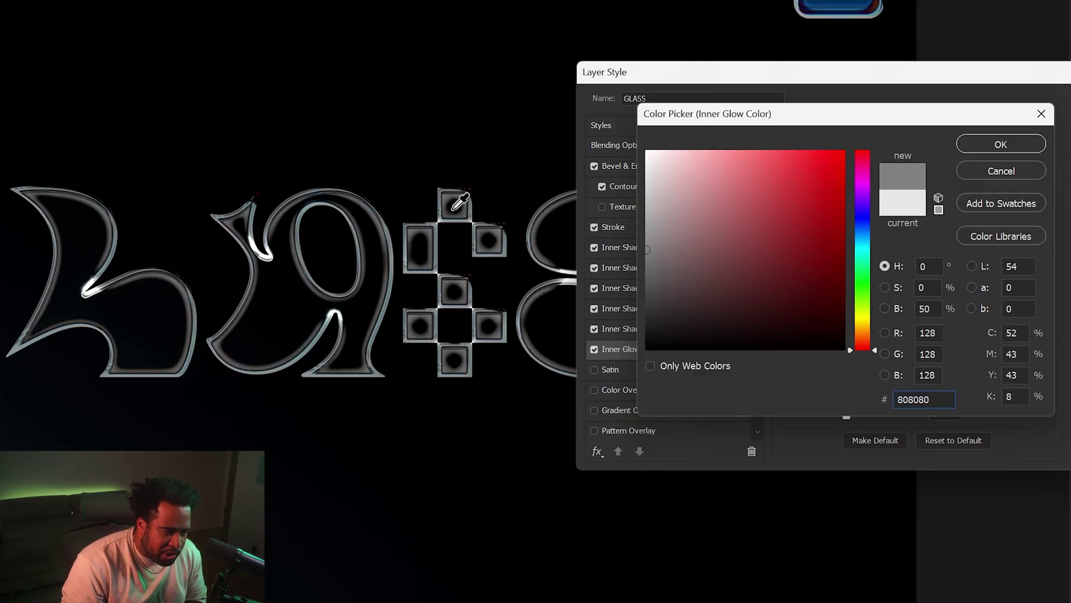
mouse_move(460, 202)
left_mouse_down()
mouse_move(83, 192)
mouse_move(500, 217)
mouse_move(469, 208)
left_mouse_up()
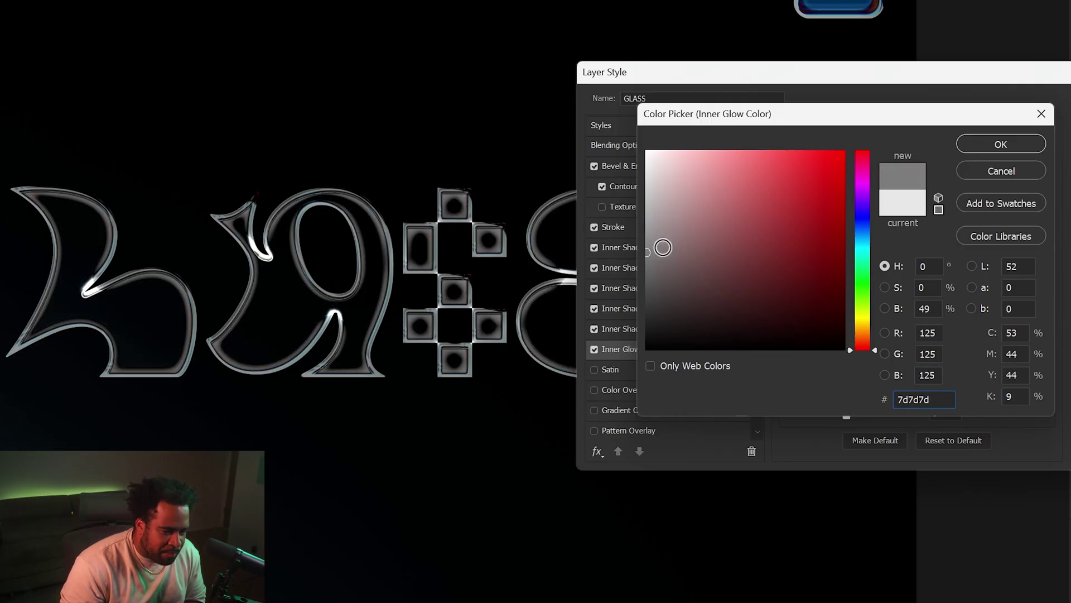
left_click(938, 397)
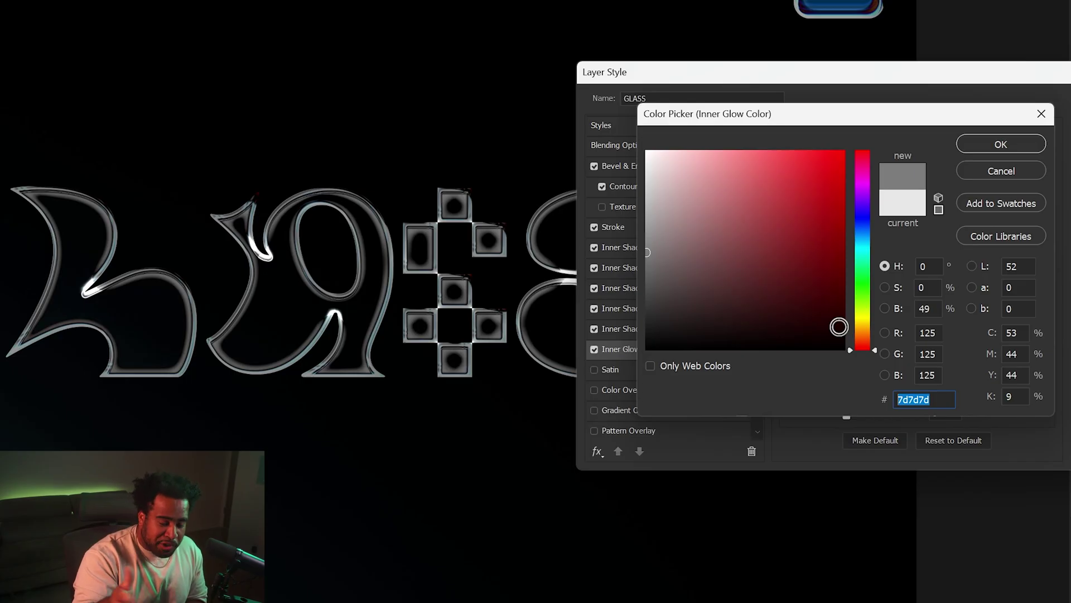
left_click_drag(646, 262, 593, 210)
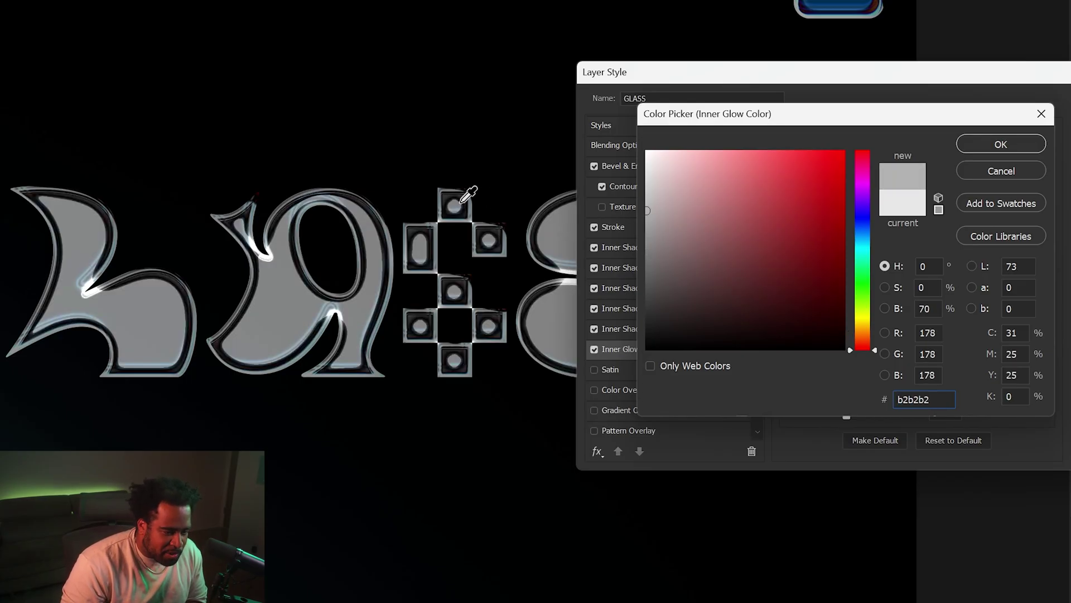
mouse_move(686, 238)
left_mouse_down()
mouse_move(615, 263)
mouse_move(664, 256)
mouse_move(642, 240)
mouse_move(662, 253)
mouse_move(617, 249)
mouse_move(667, 258)
left_mouse_up()
right_click(921, 398)
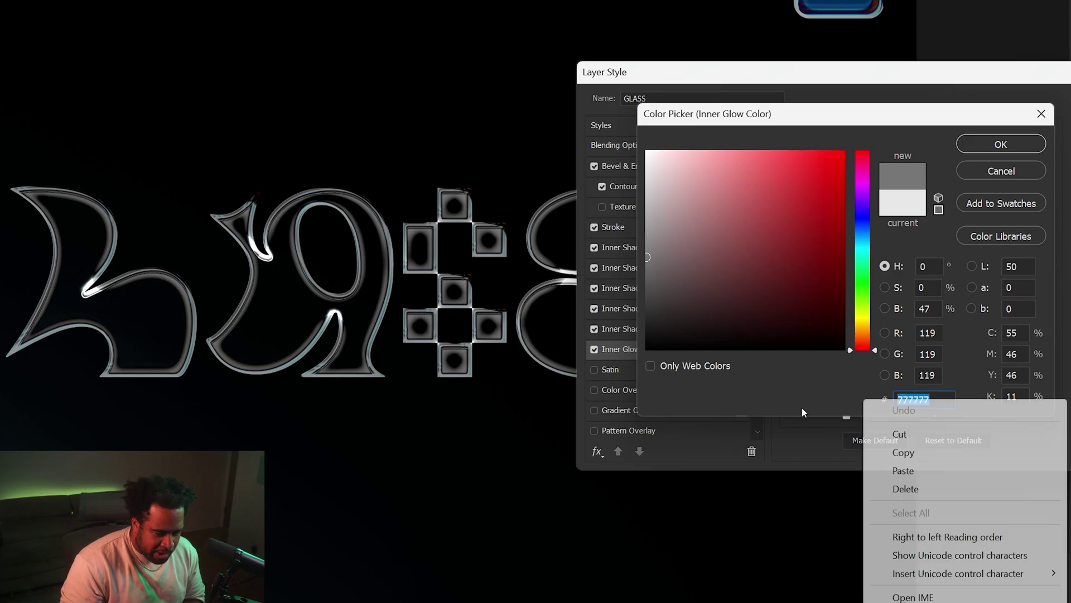
key("a")
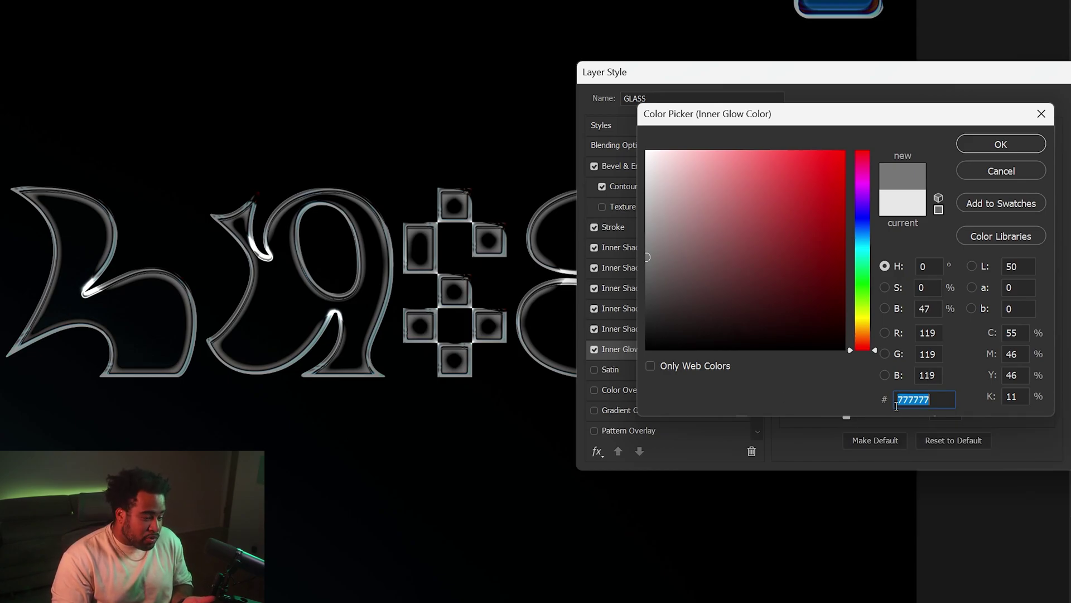
left_click(991, 147)
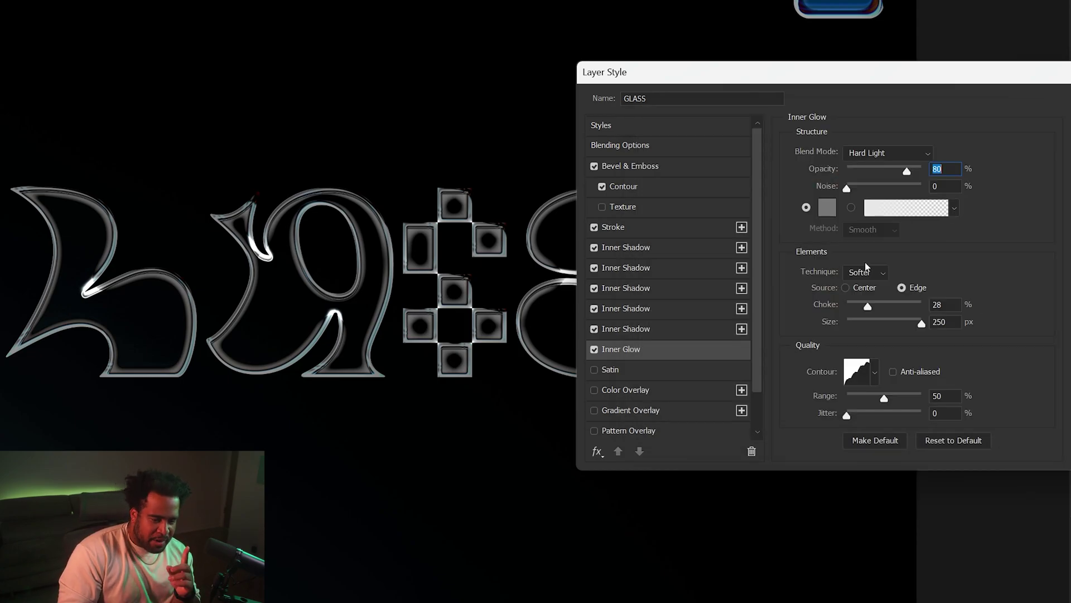
Set the inner glow to the Softer technique with Edge source, 30% choke and 45 px size.
left_click(868, 272)
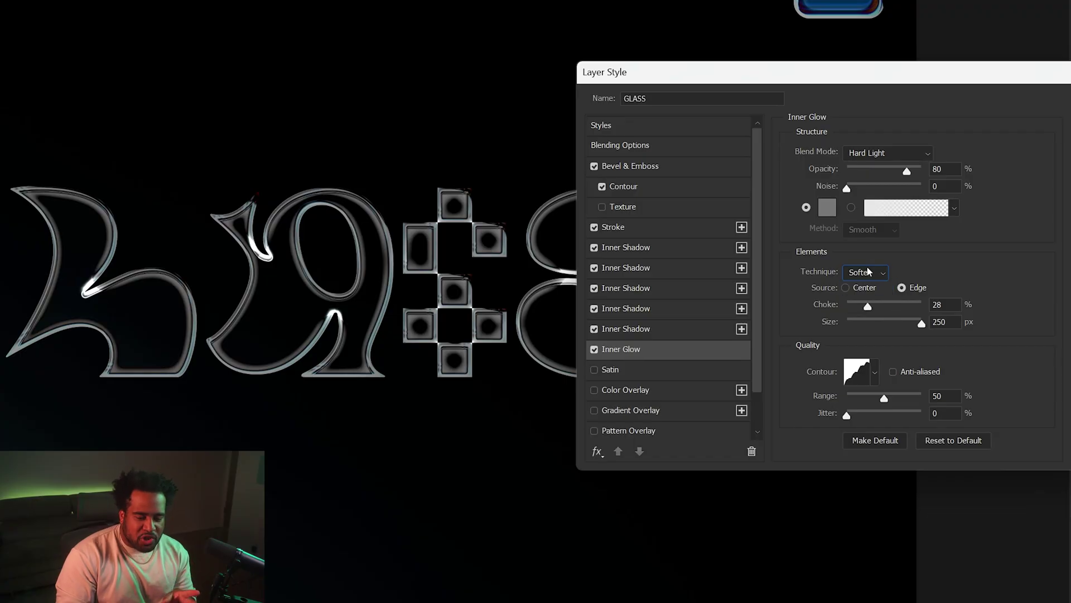
left_click(902, 288)
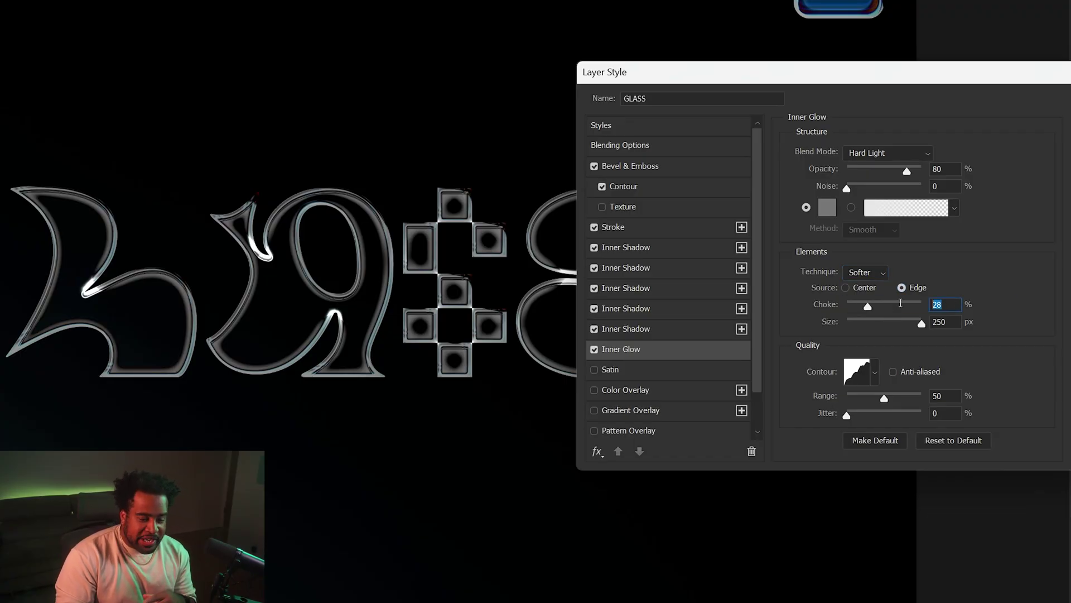
type("30")
key("Tab")
type("43")
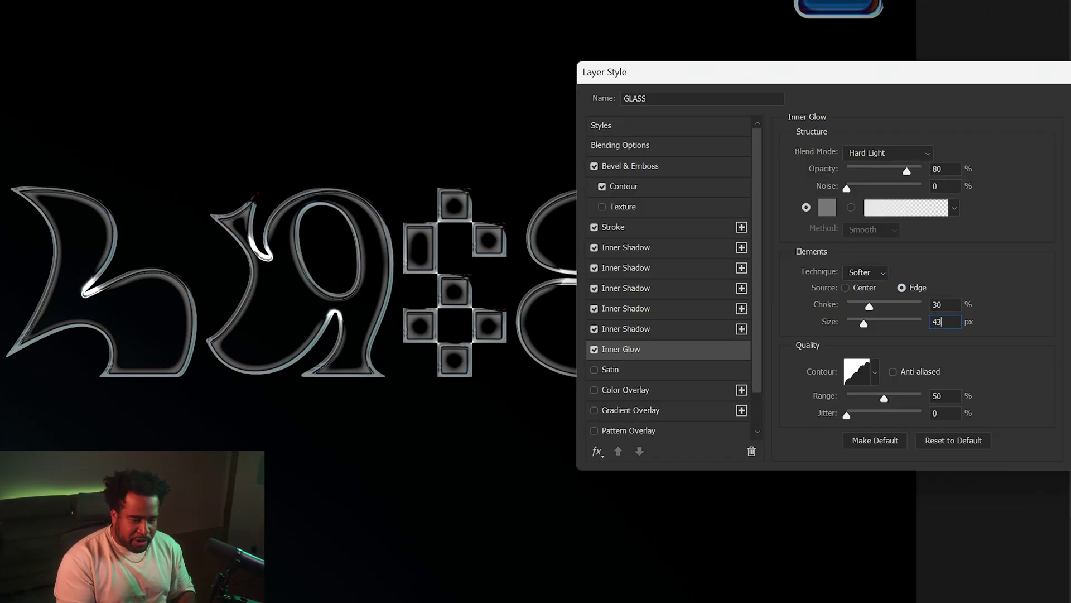
Inspect the inner glow's contour curve and the available contour presets.
left_click(860, 371)
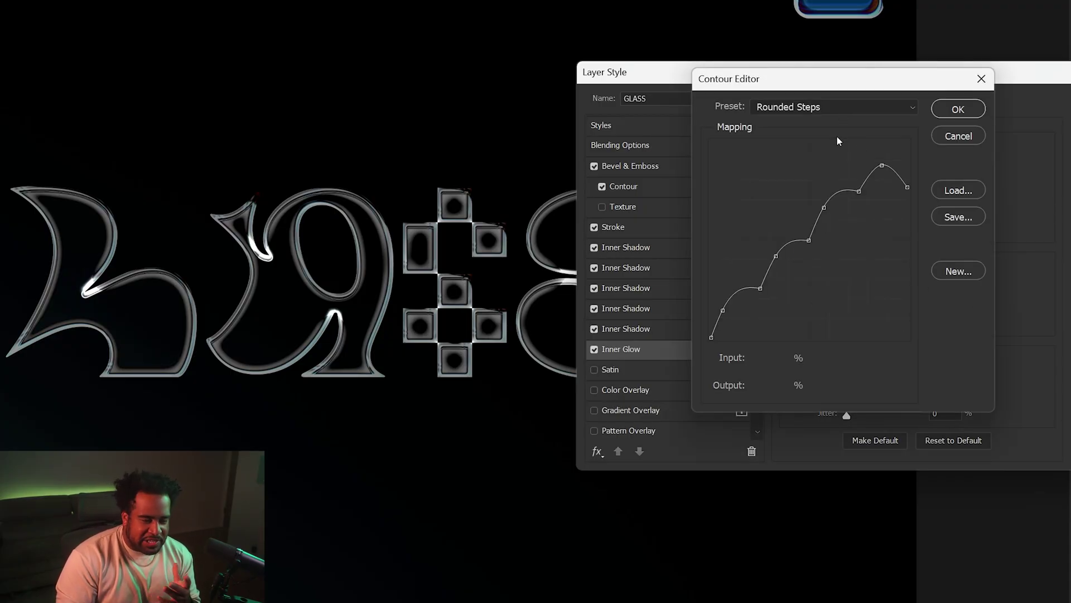
left_click(953, 135)
left_click(875, 371)
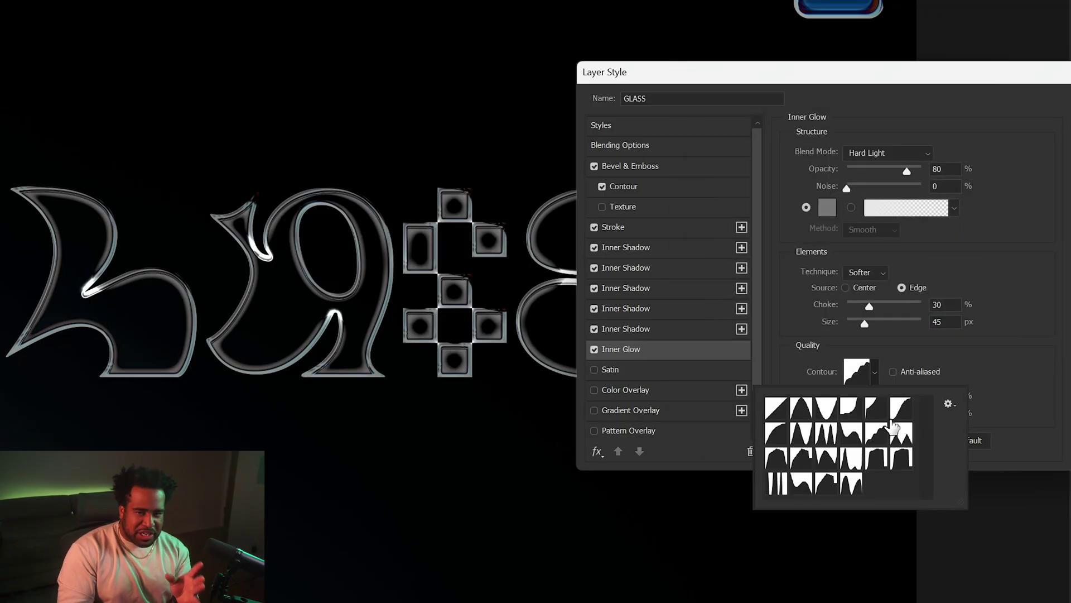
left_click(977, 362)
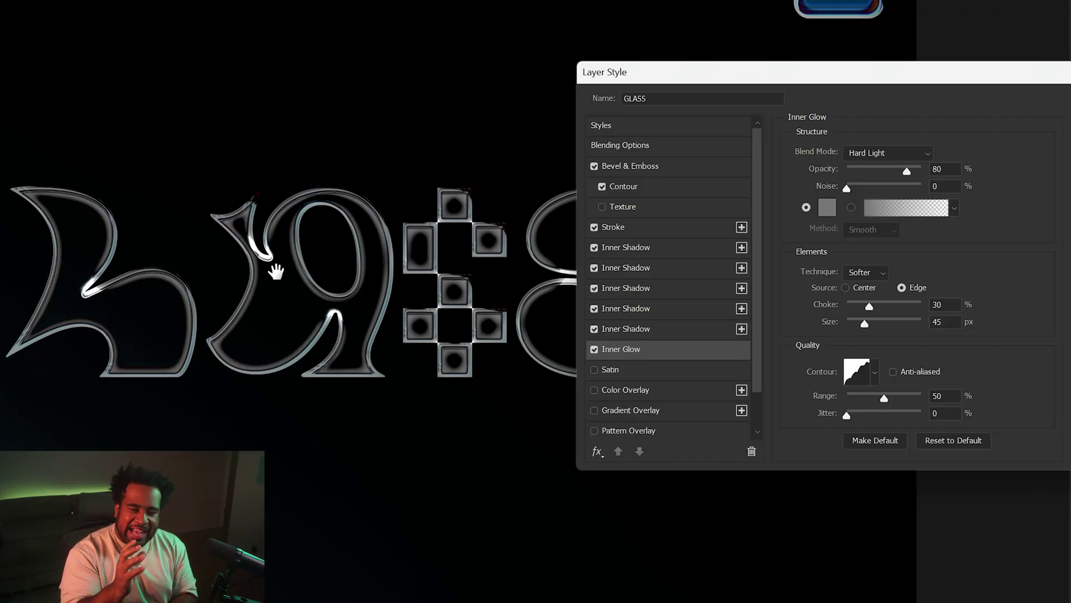
Try lighter greys for the inner glow on the GLASS text and apply 979797 as its colour.
left_click(827, 207)
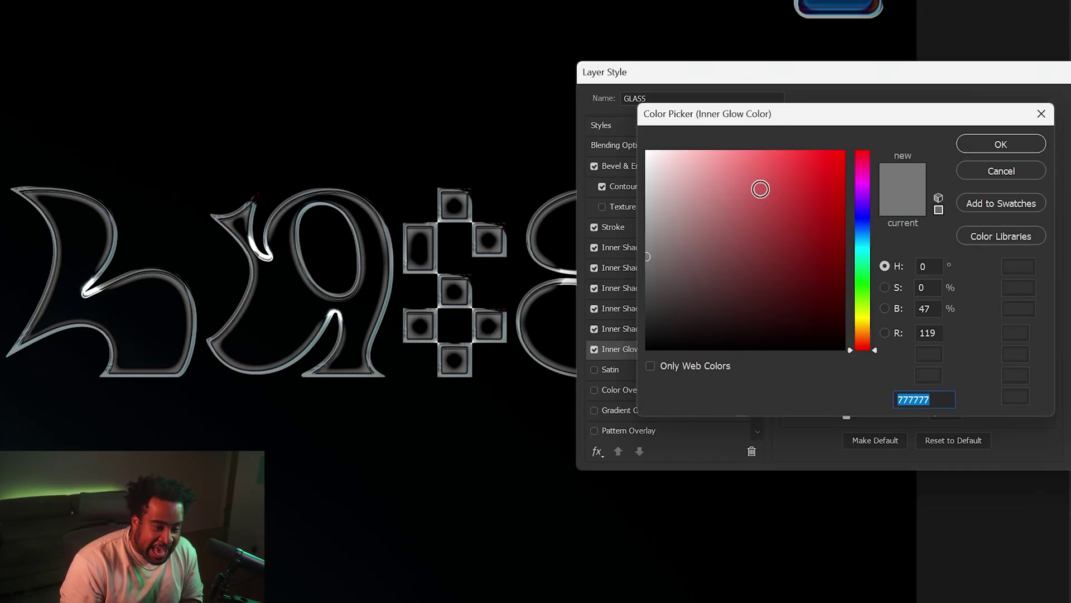
left_click_drag(795, 126, 805, 130)
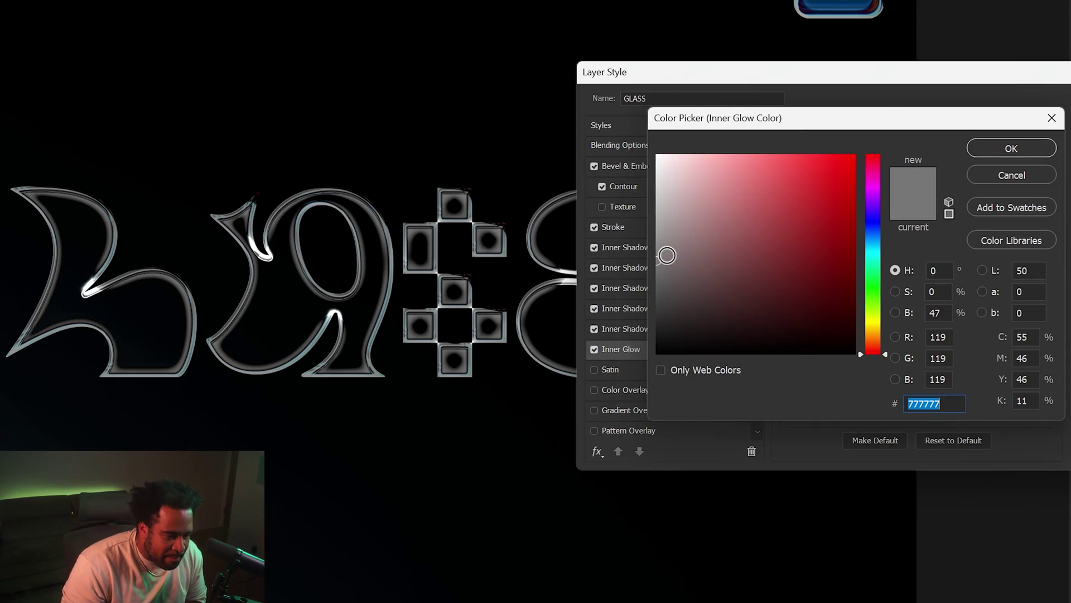
left_click_drag(660, 260, 625, 240)
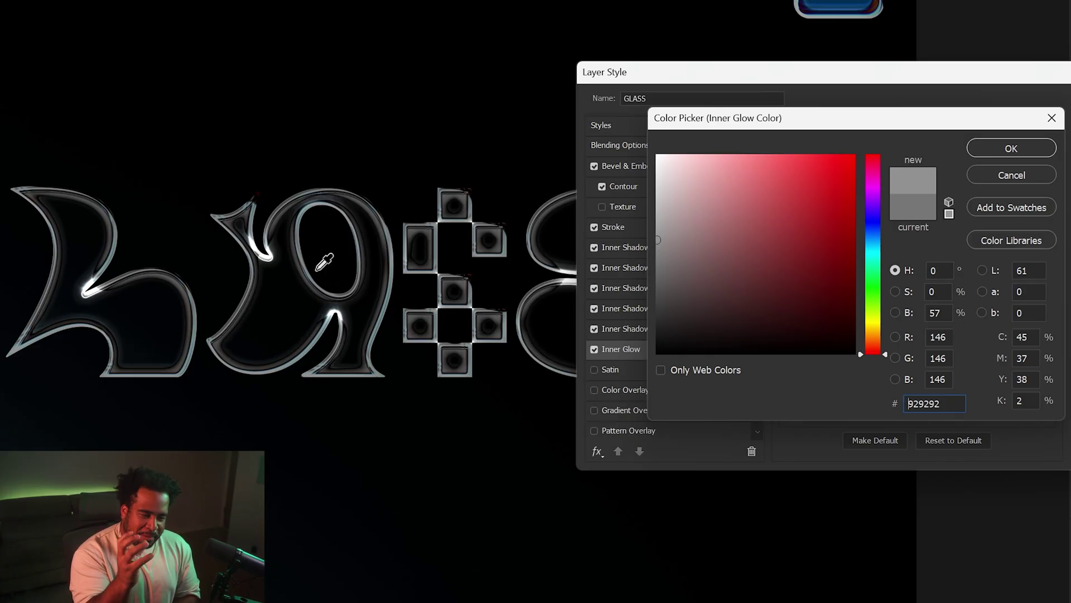
left_click(658, 256)
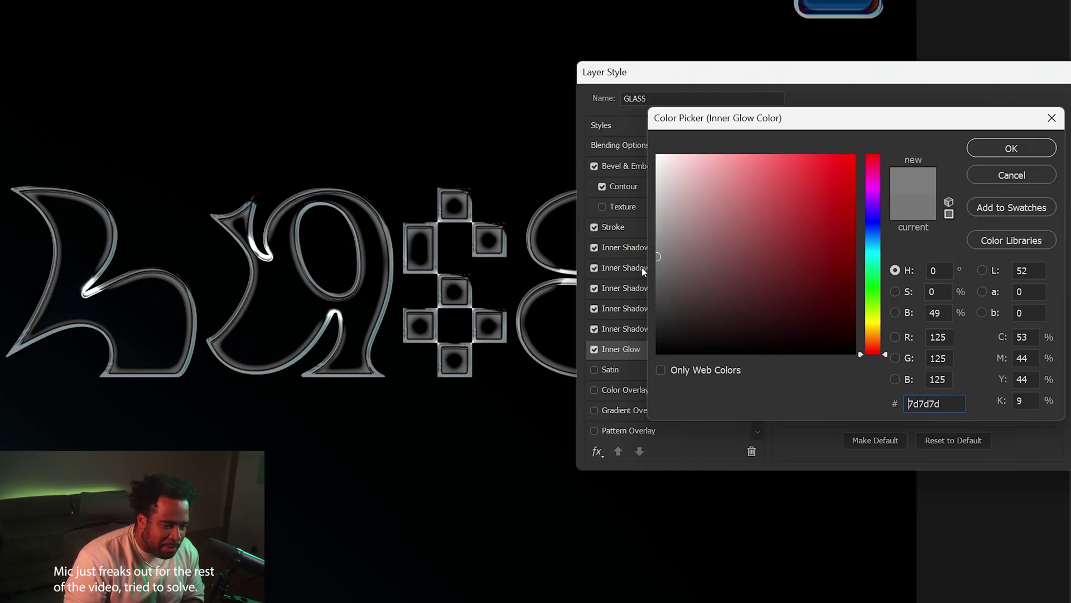
left_click_drag(658, 248, 658, 231)
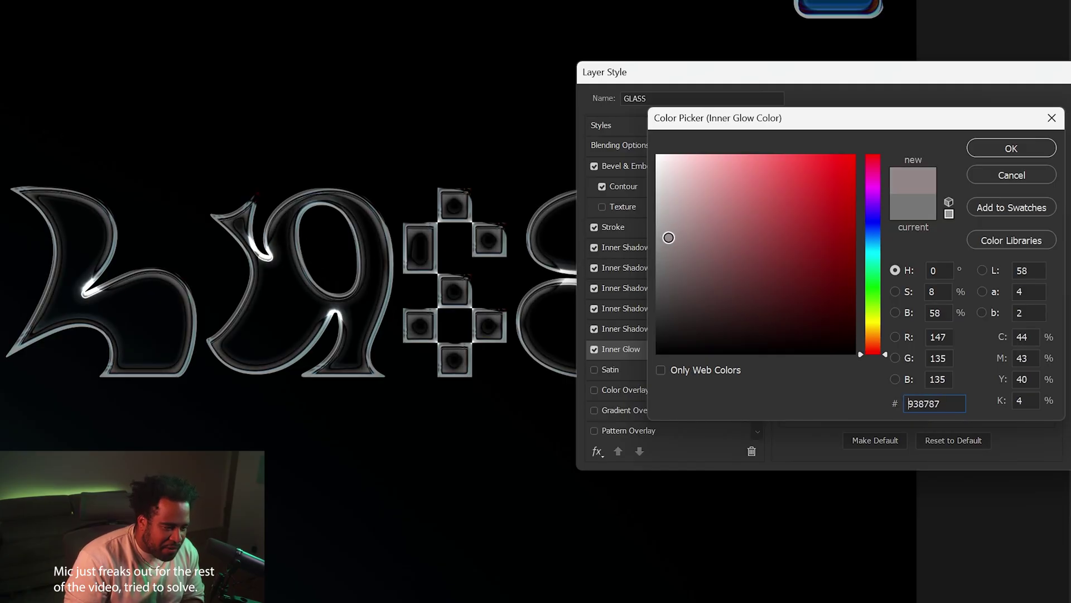
left_click(658, 236)
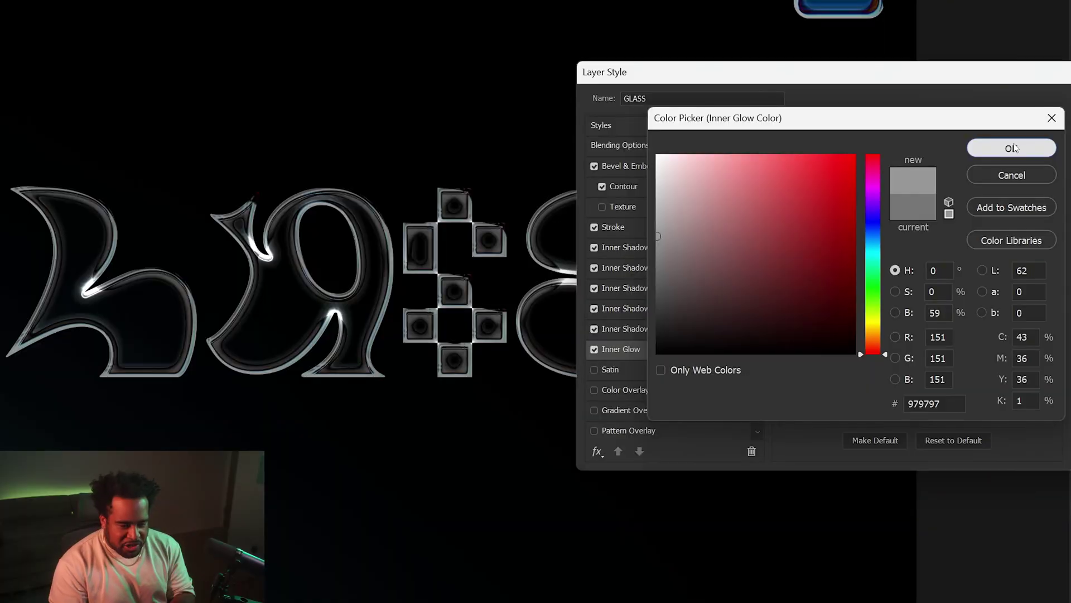
left_click(1016, 148)
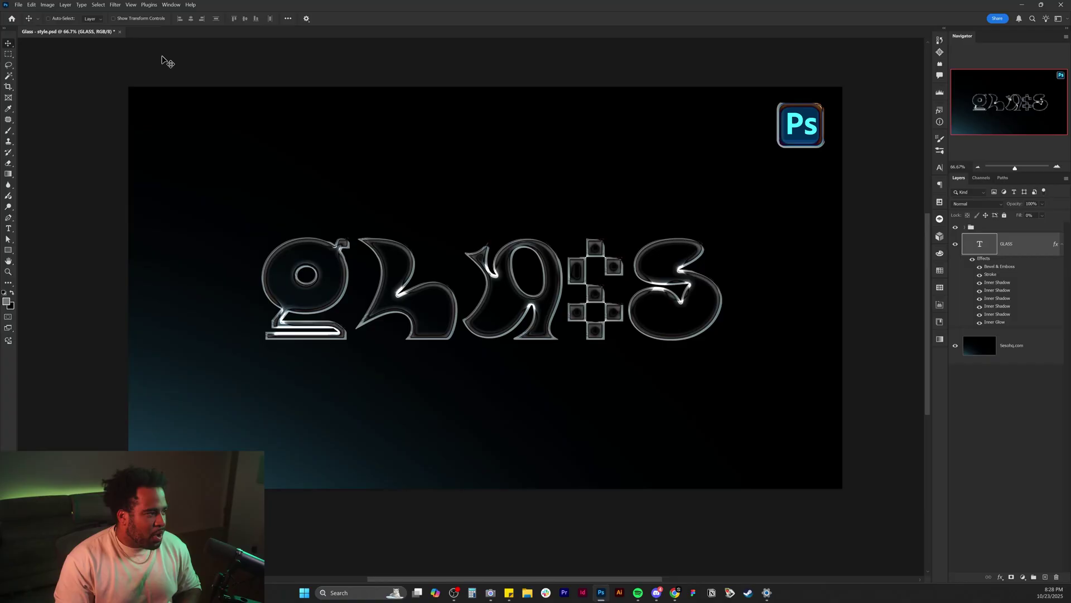
Create a new blank document 2000 pixels wide and 2000 pixels high.
left_click(22, 5)
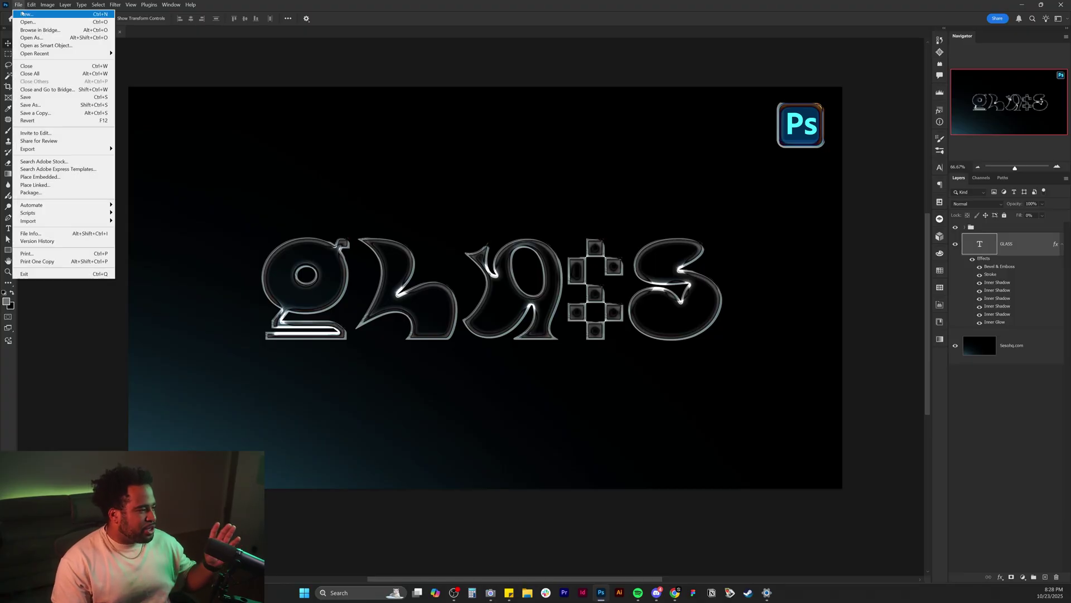
left_click(28, 13)
type("2000")
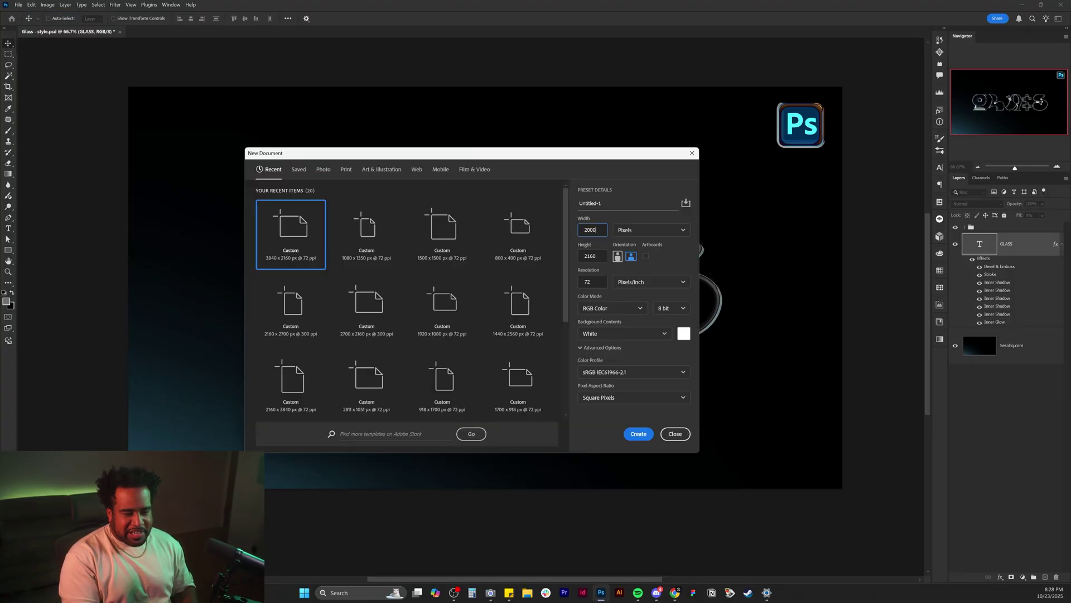
key("Tab")
type("2")
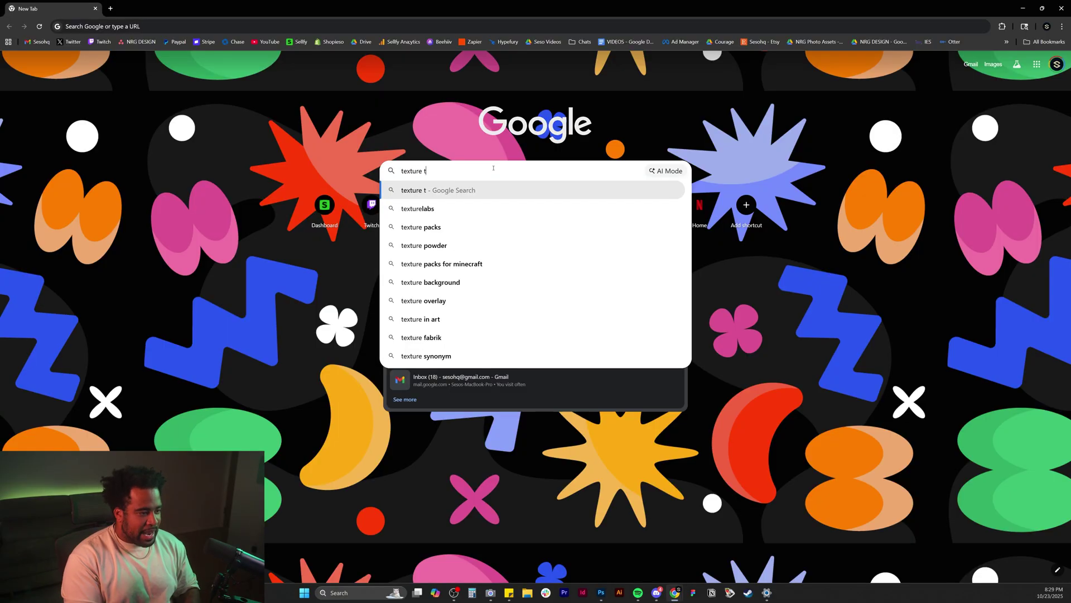
In the Chrome browser, search Google Images for "texture tile" and refine the search to "texture glass tile".
type("tile")
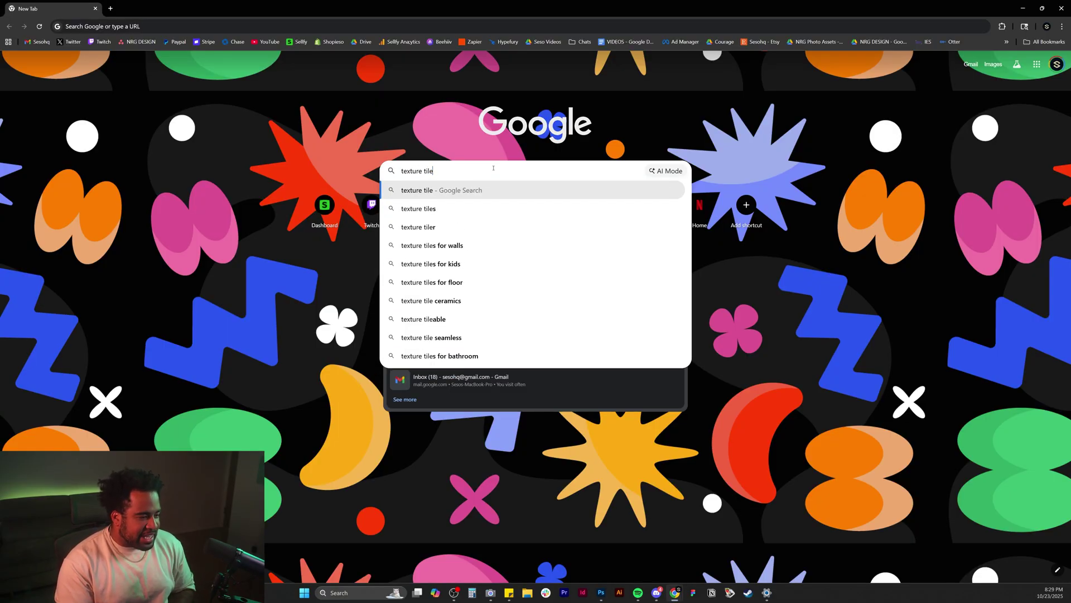
key("Return")
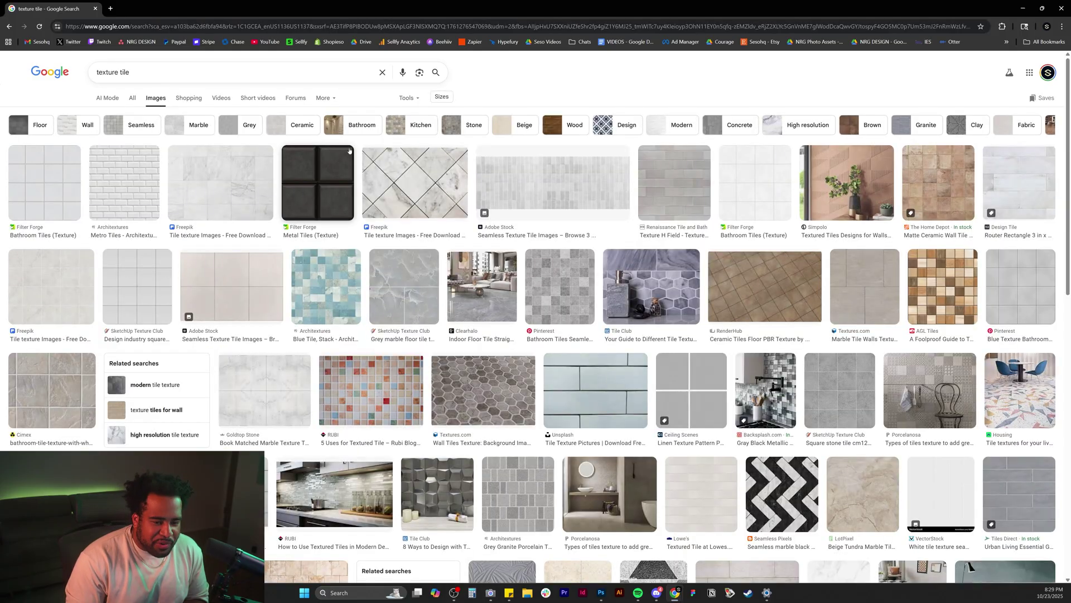
left_click(105, 72)
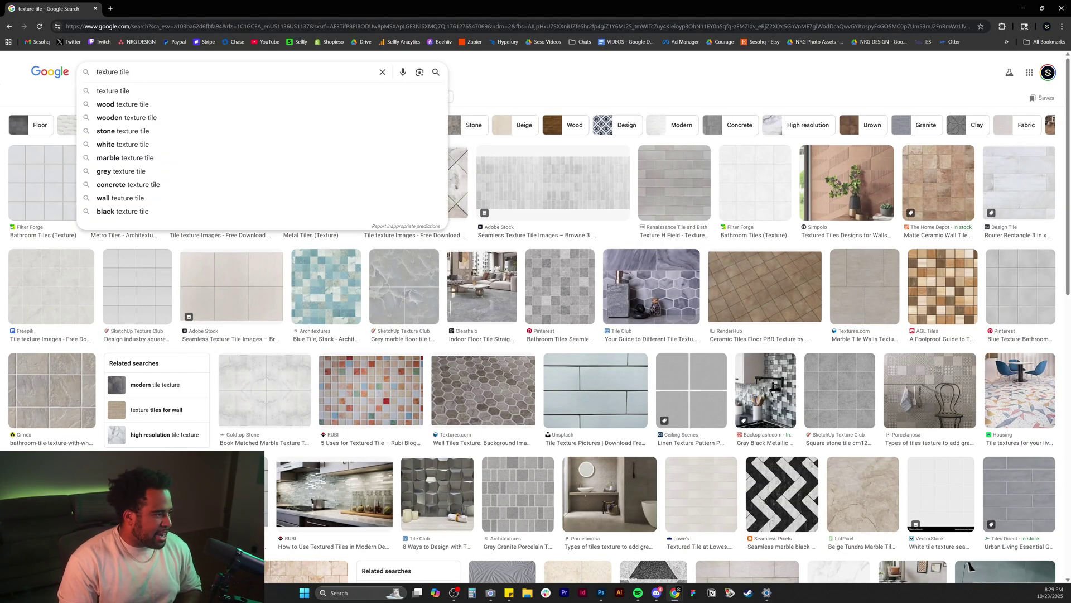
type("glass")
key("Return")
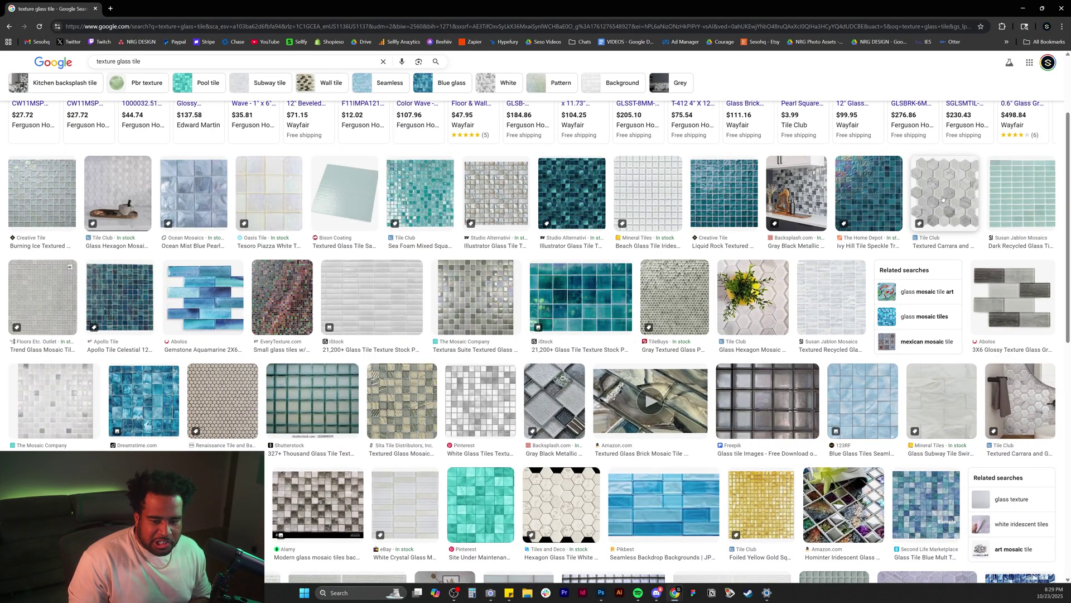
Open the Dreamstime blue glass tiles seamless texture from the image results and copy the image.
scroll(480, 308, "down", 5)
left_click(143, 233)
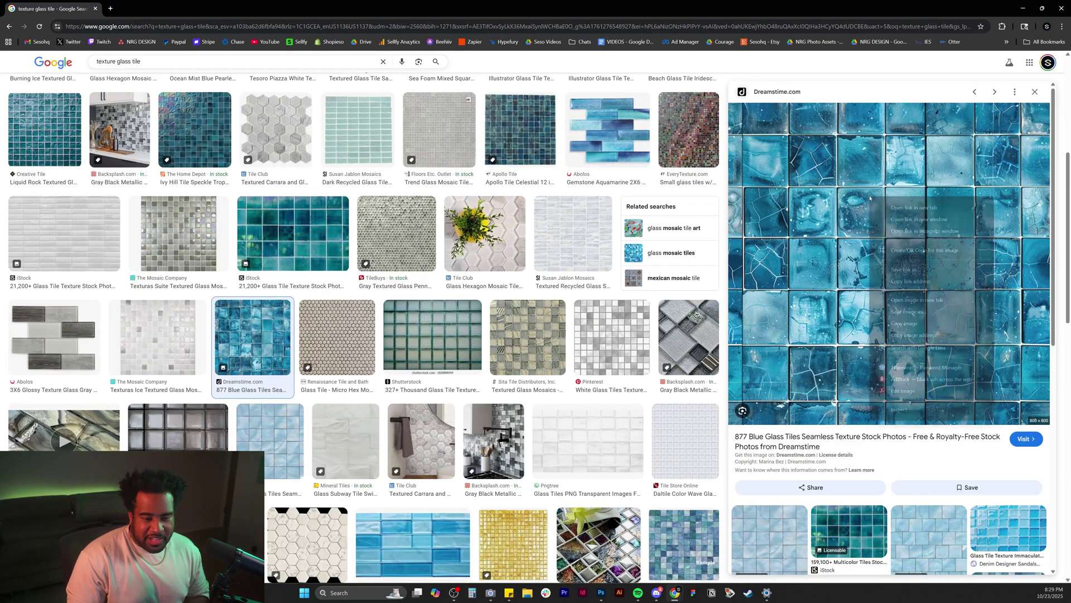
right_click(868, 197)
left_click(910, 319)
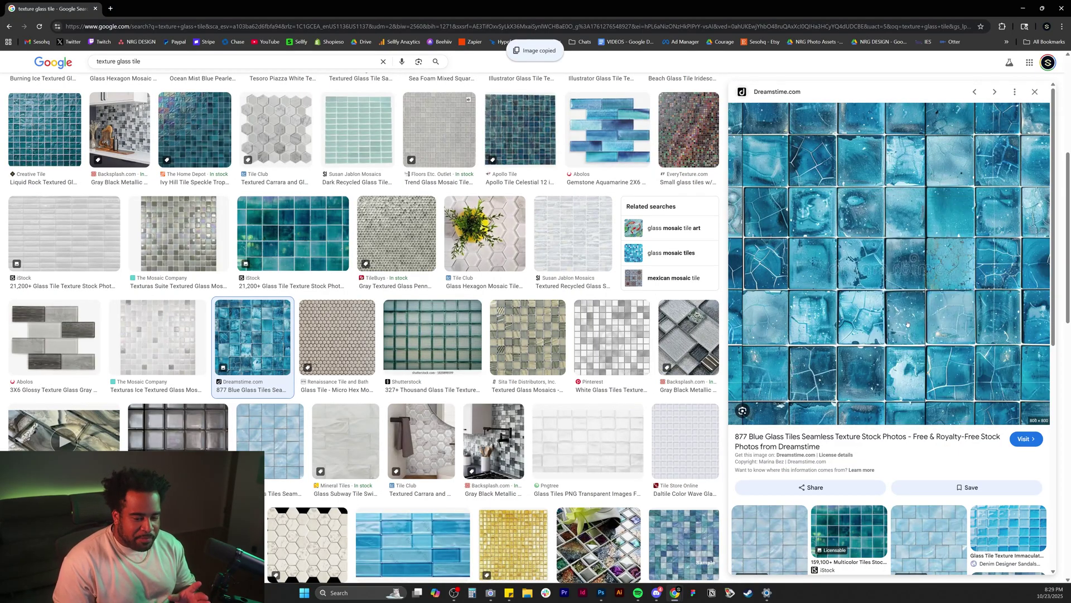
Switch back to Photoshop and resize the blank square document to 1000 pixels.
left_click(601, 593)
left_click(47, 5)
left_click(62, 66)
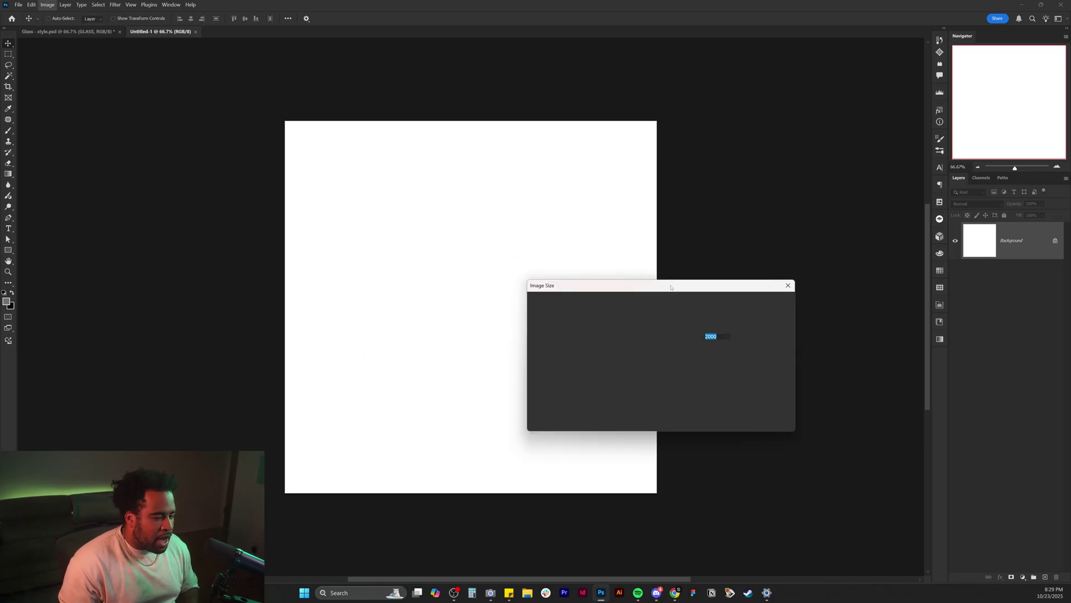
type("1000")
key("Return")
Paste the copied tile image and scale it to 125% so it fills the whole canvas.
key("ctrl+v")
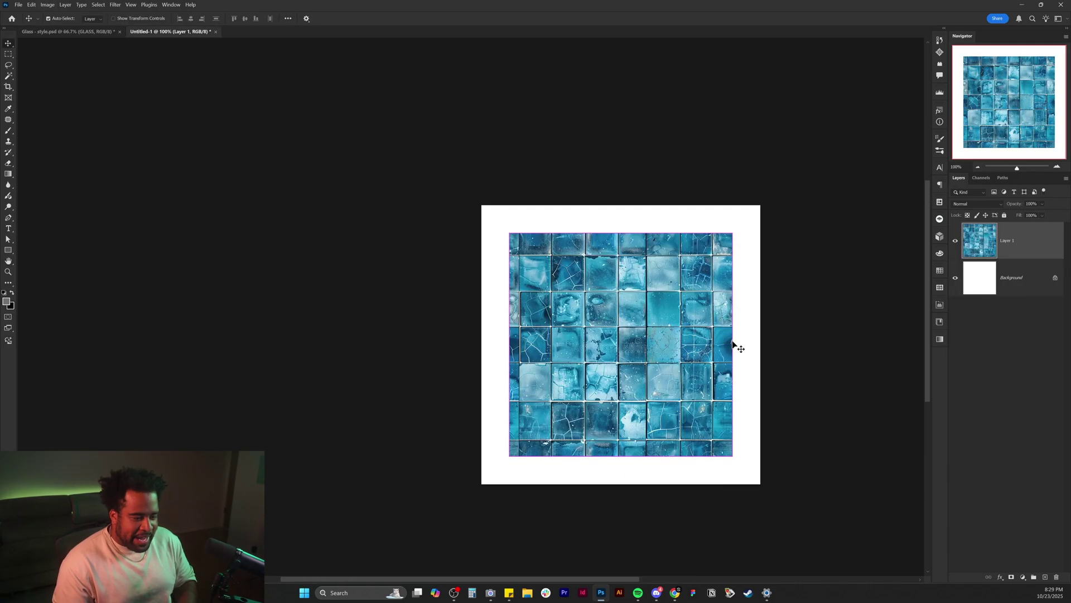
key("ctrl+t")
left_click_drag(737, 347, 757, 344)
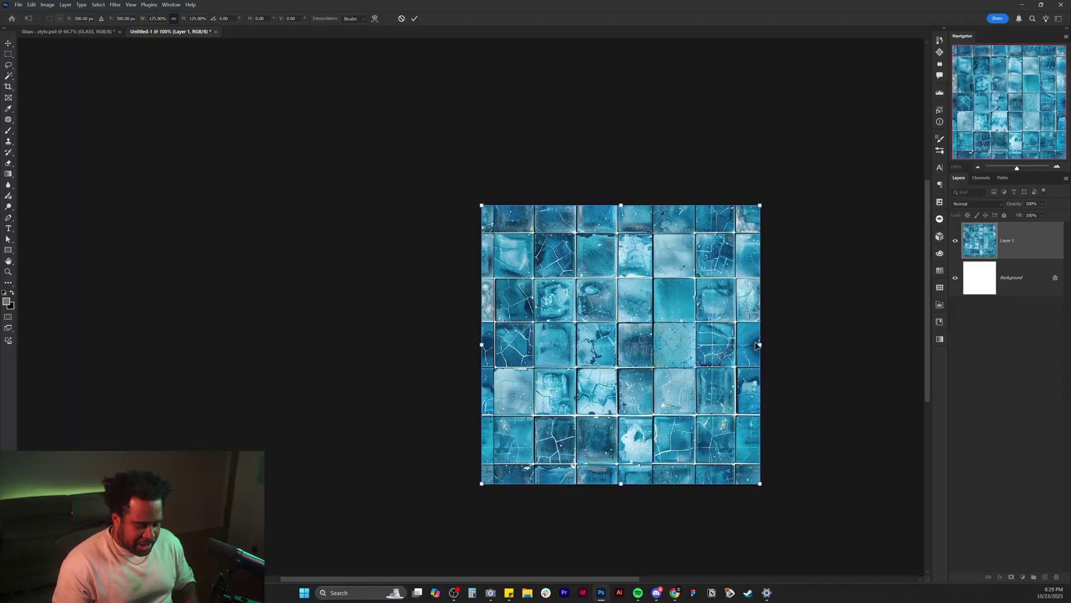
key("Return")
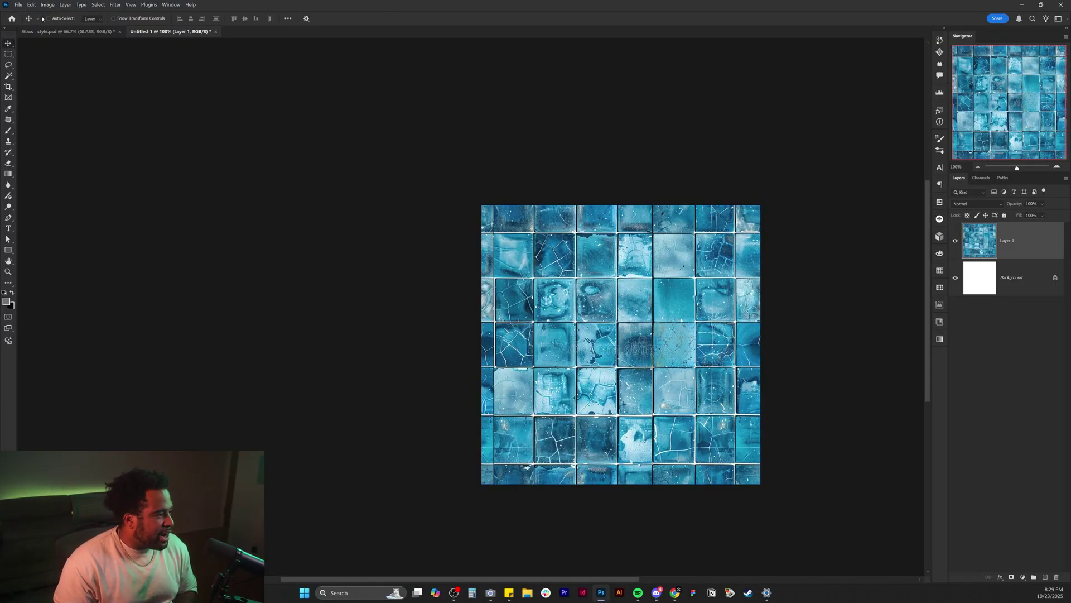
Define the blue tile image as a pattern named "glass texture".
left_click(32, 4)
left_click(106, 253)
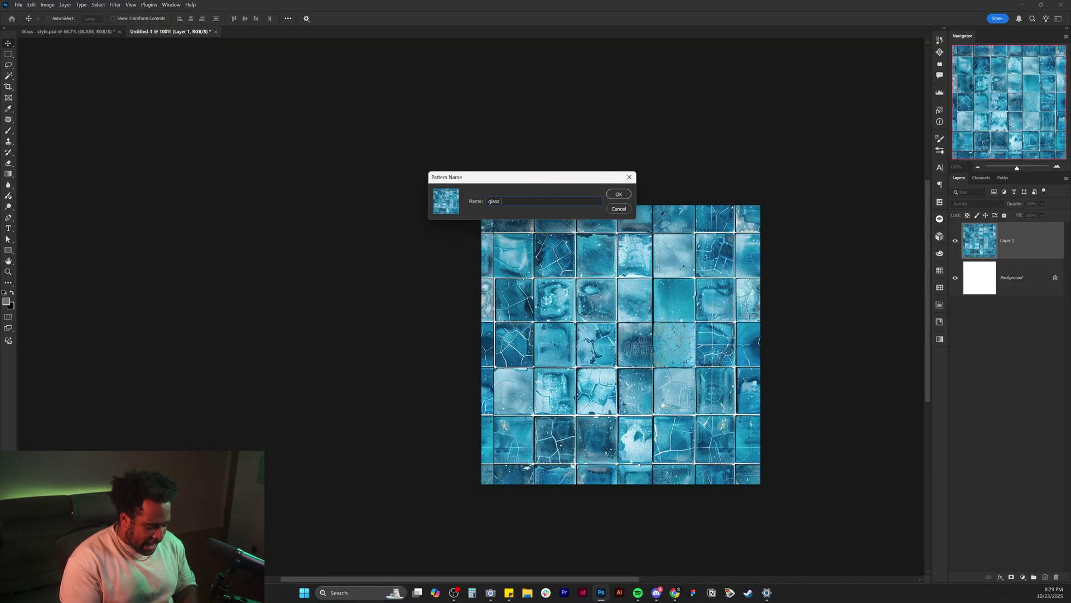
type("glass texture")
key("Return")
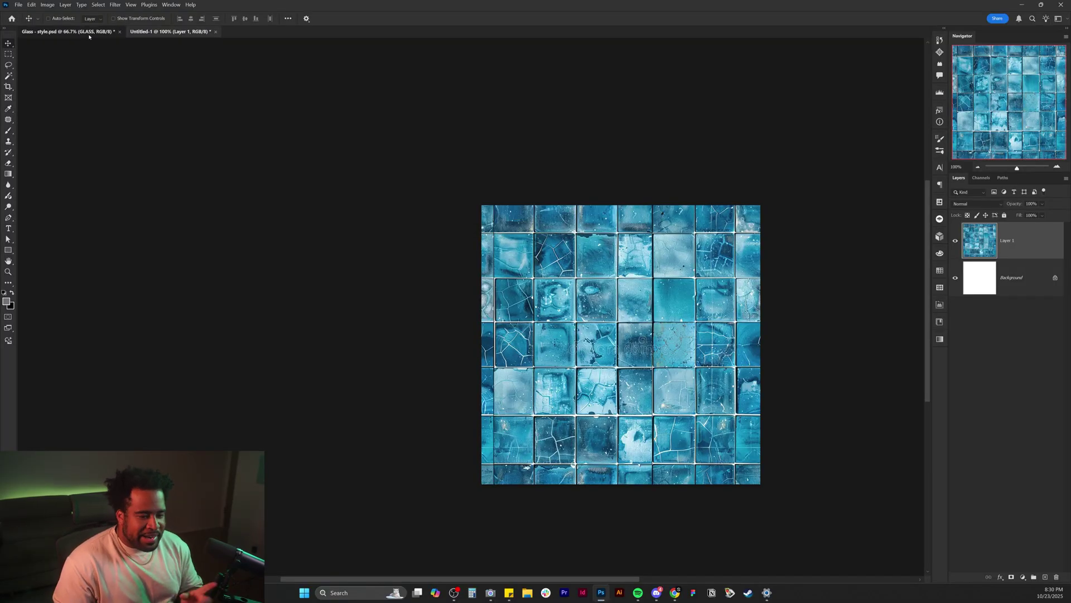
Return to the Glass - style.psd document, try shifting the GLASS text sideways and undo that move.
left_click(84, 32)
left_click_drag(597, 277, 553, 278)
key("ctrl+z")
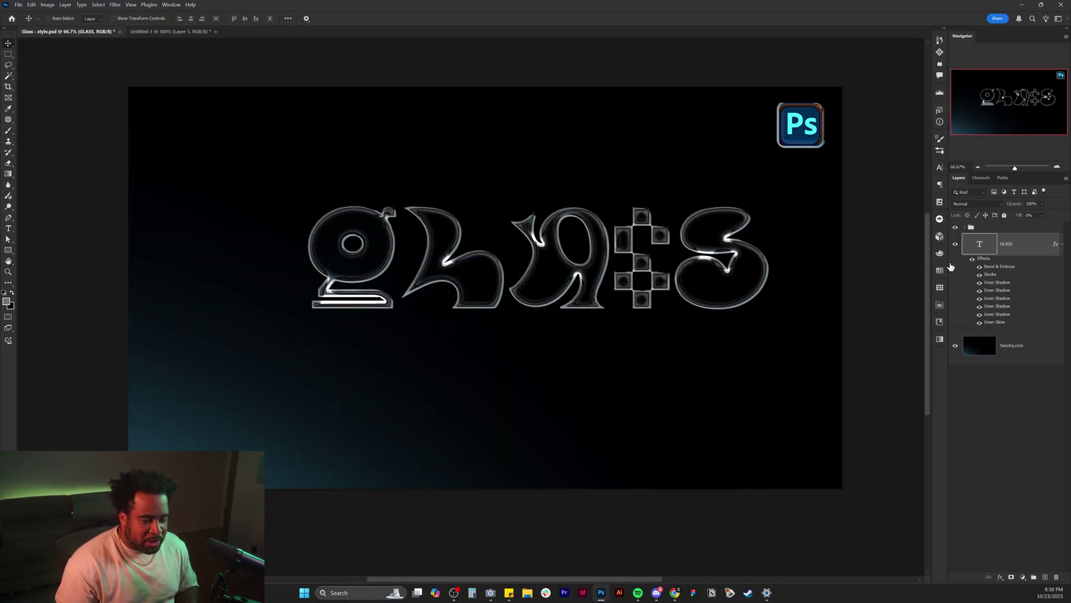
Enable the Bevel & Emboss Texture on the GLASS text and choose the blue glass tile pattern for it.
double_click(1027, 247)
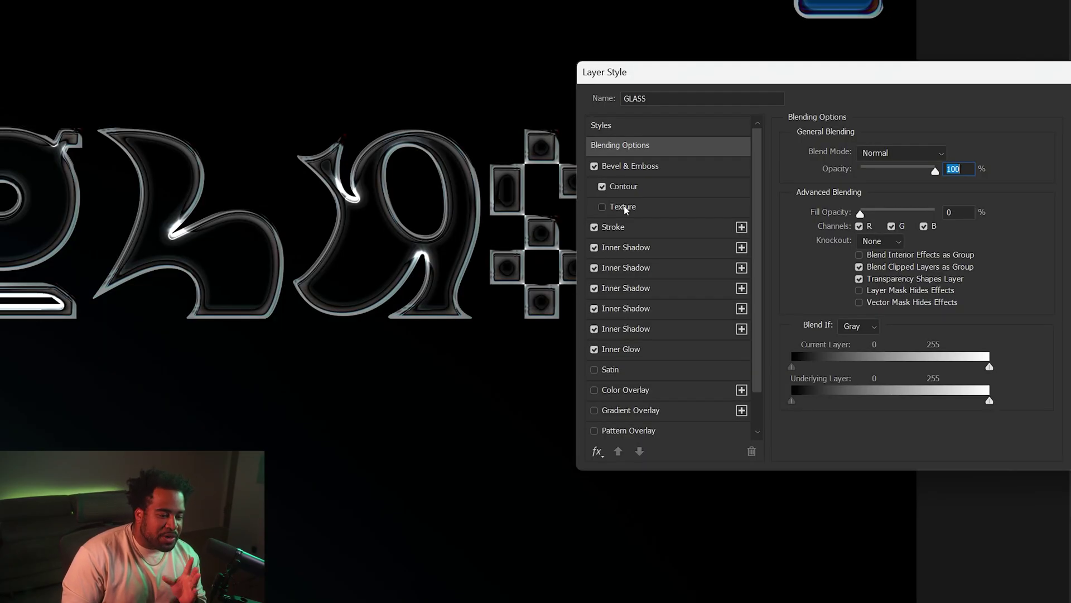
left_click(623, 207)
left_click(877, 170)
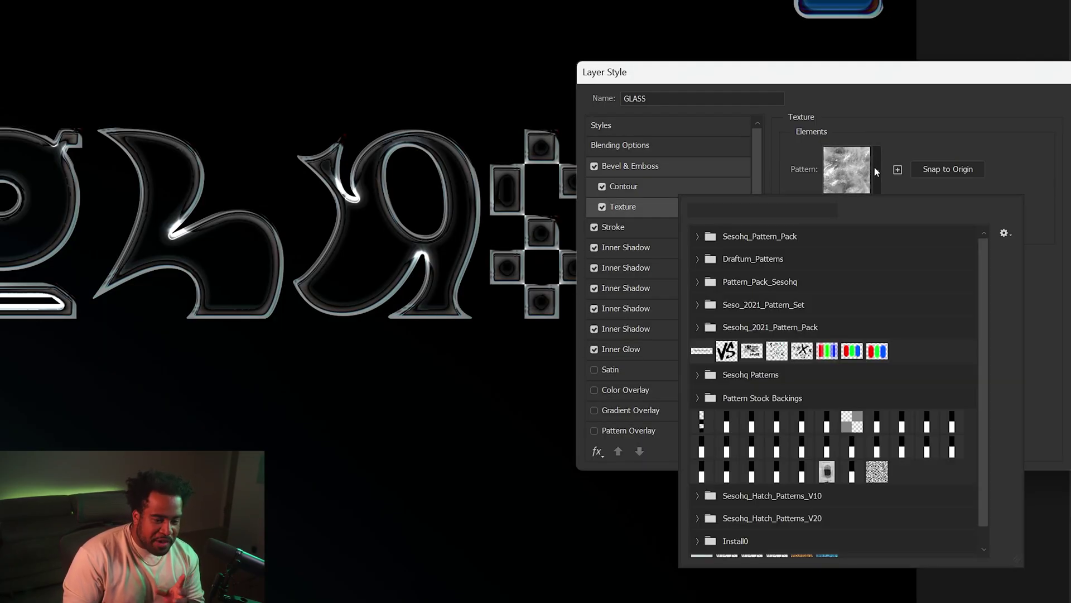
scroll(981, 280, "down", 1)
left_click(821, 541)
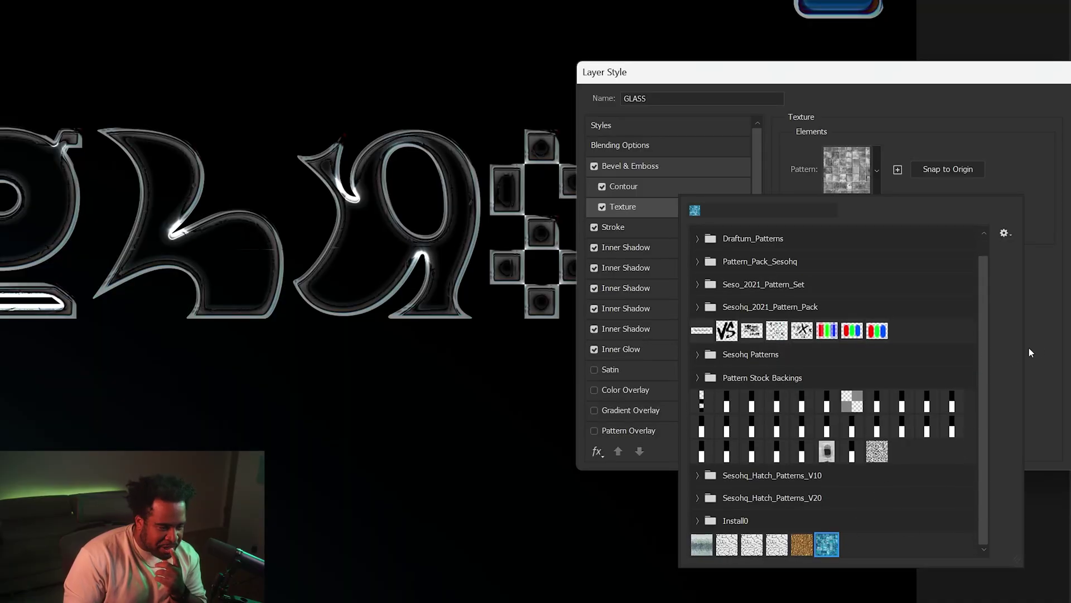
left_click(1029, 347)
Try bevel texture depths of +10% and 0%, settle on +2% depth with 101% scale, and apply the layer style.
left_click_drag(807, 82, 797, 83)
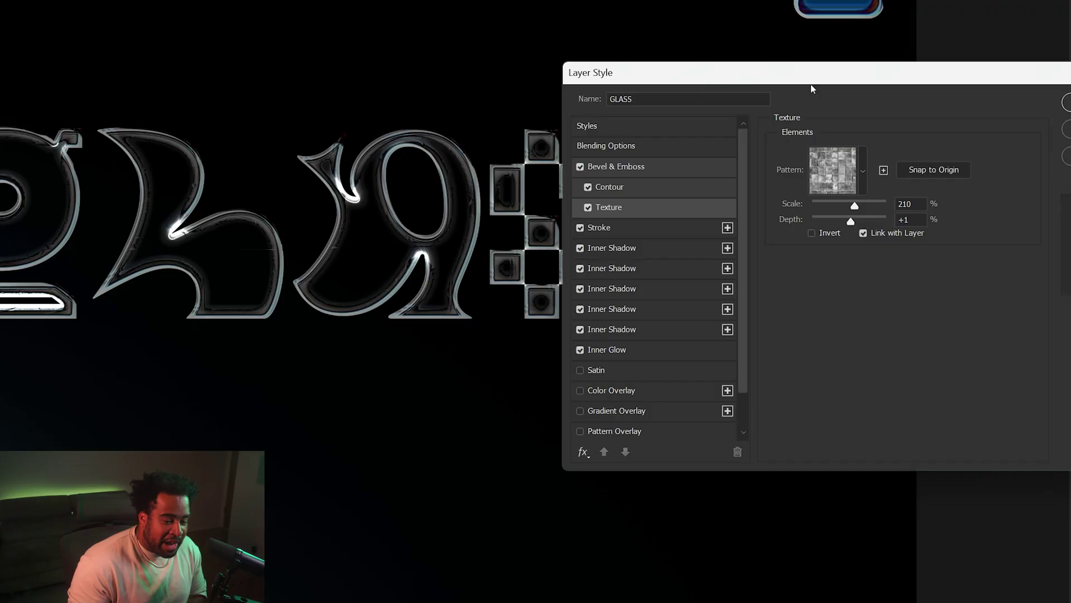
mouse_move(851, 206)
left_mouse_down()
mouse_move(832, 205)
mouse_move(853, 222)
left_mouse_up()
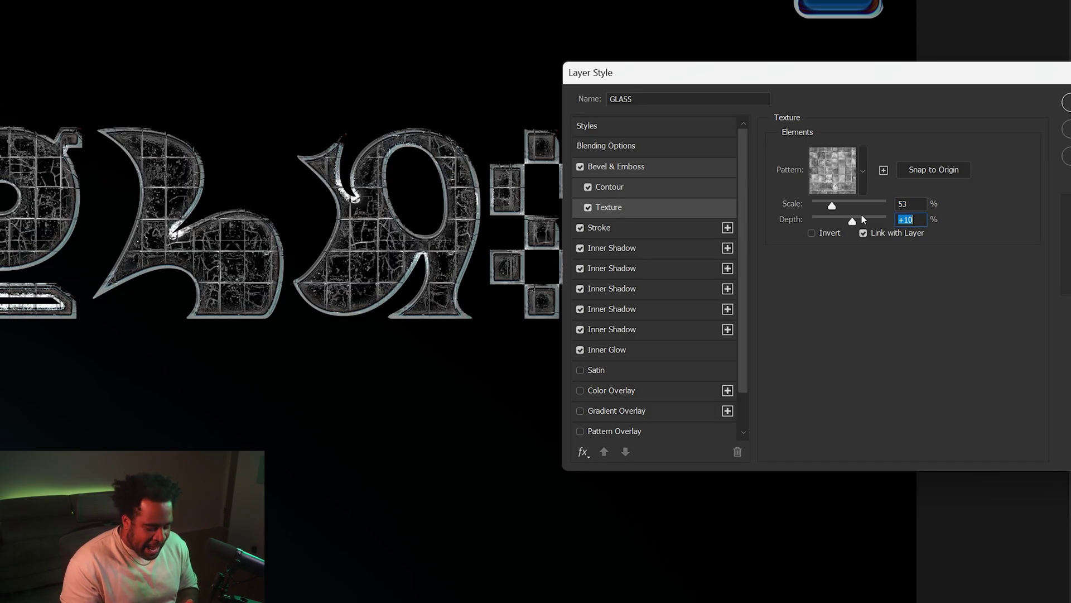
type("0")
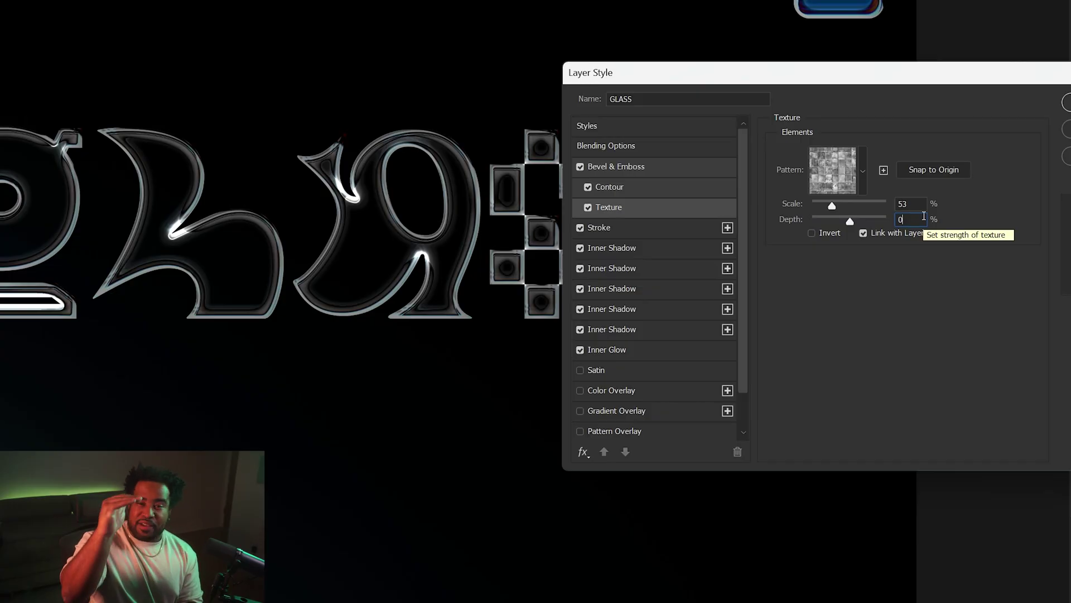
key("Down")
key("Up")
key("Up")
key("Up")
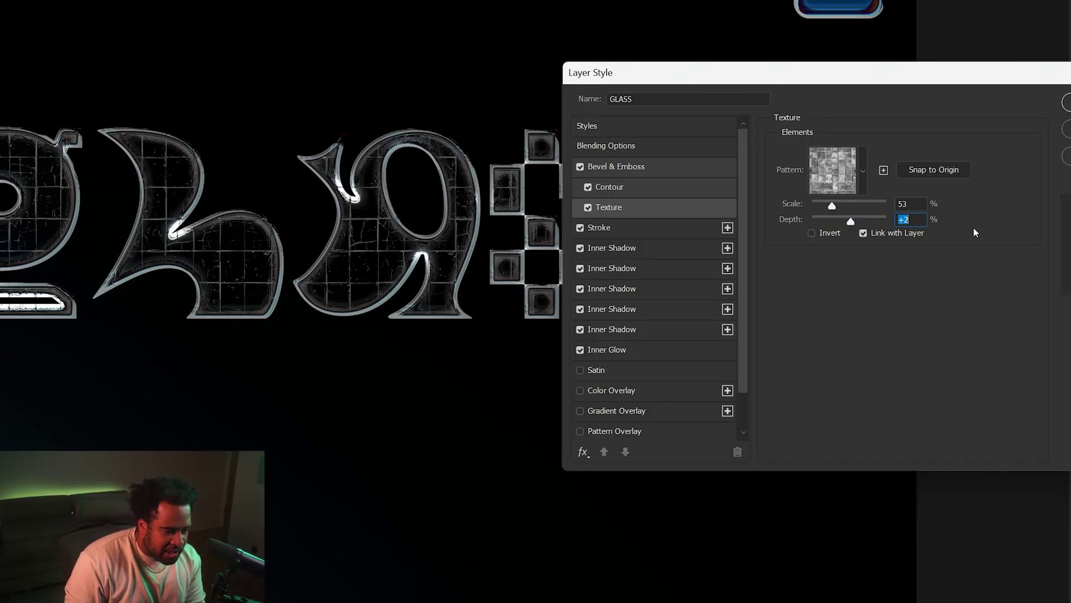
left_click_drag(837, 205, 850, 205)
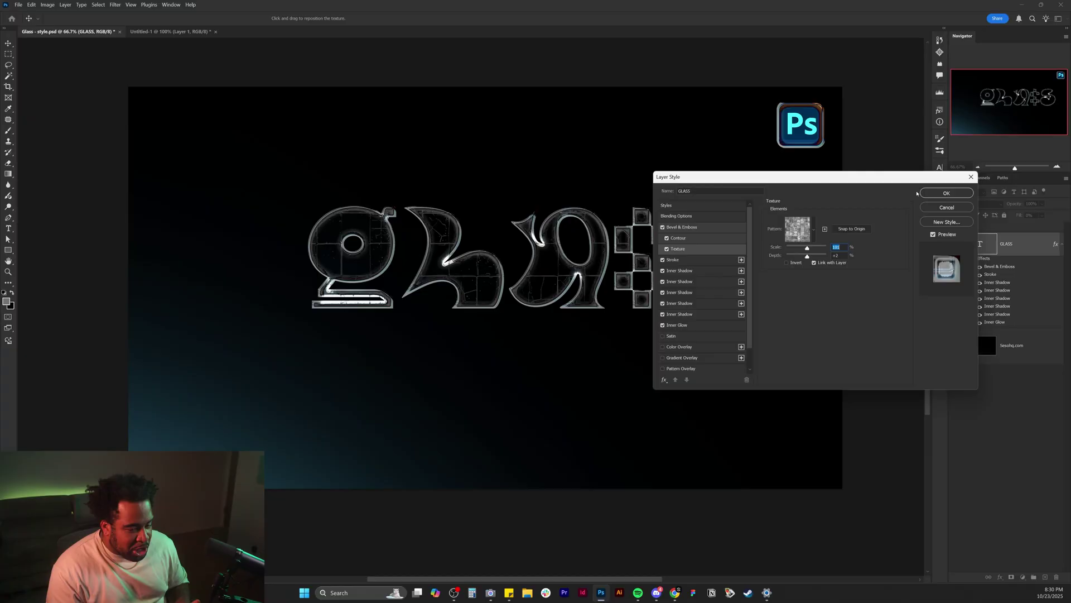
key("Return")
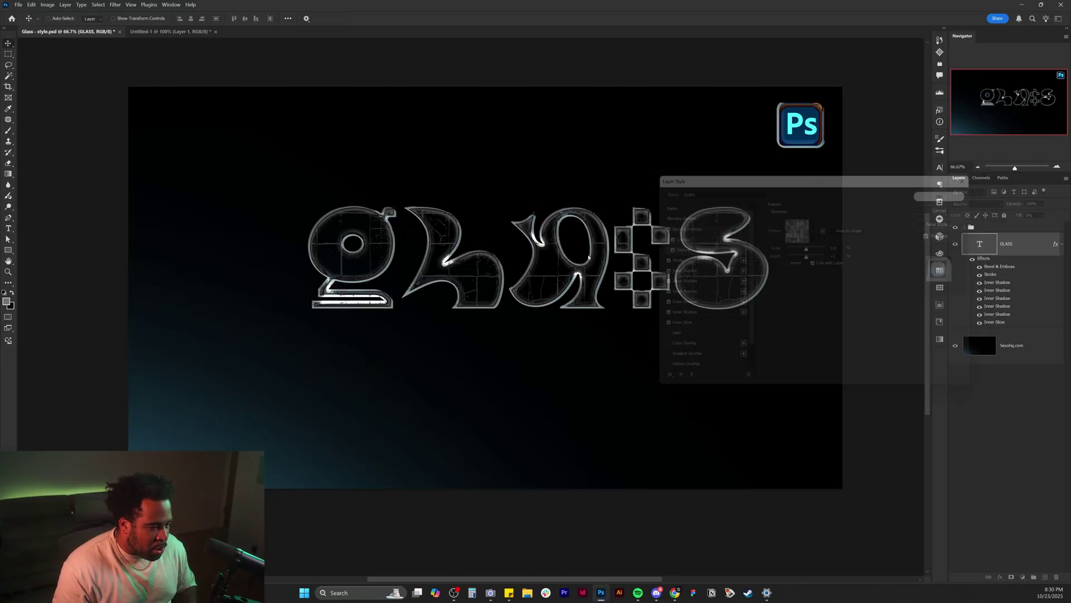
Change the GLASS text's bevel texture to the blotchy black-and-white pattern at 57% scale and +3% depth, and move the text to the canvas centre.
scroll(624, 261, "up", 3)
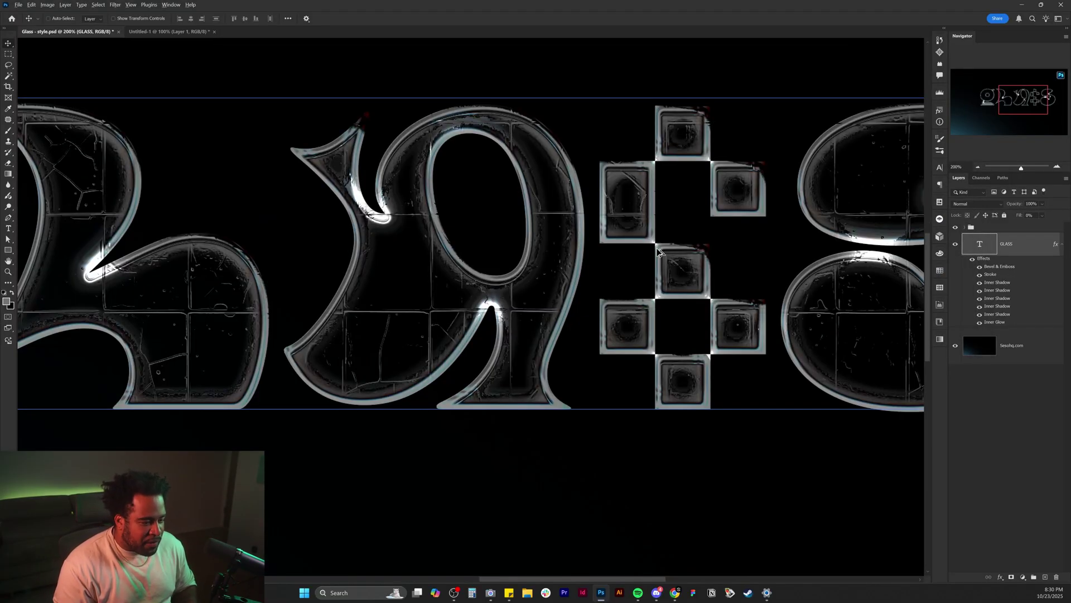
scroll(658, 253, "down", 3)
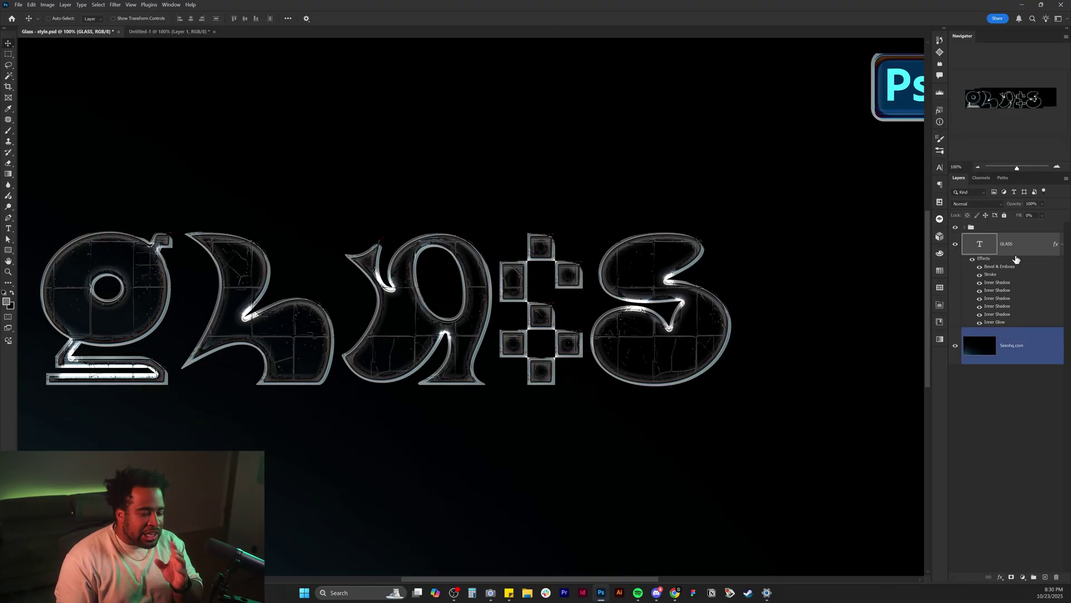
left_click(1030, 250)
double_click(1030, 250)
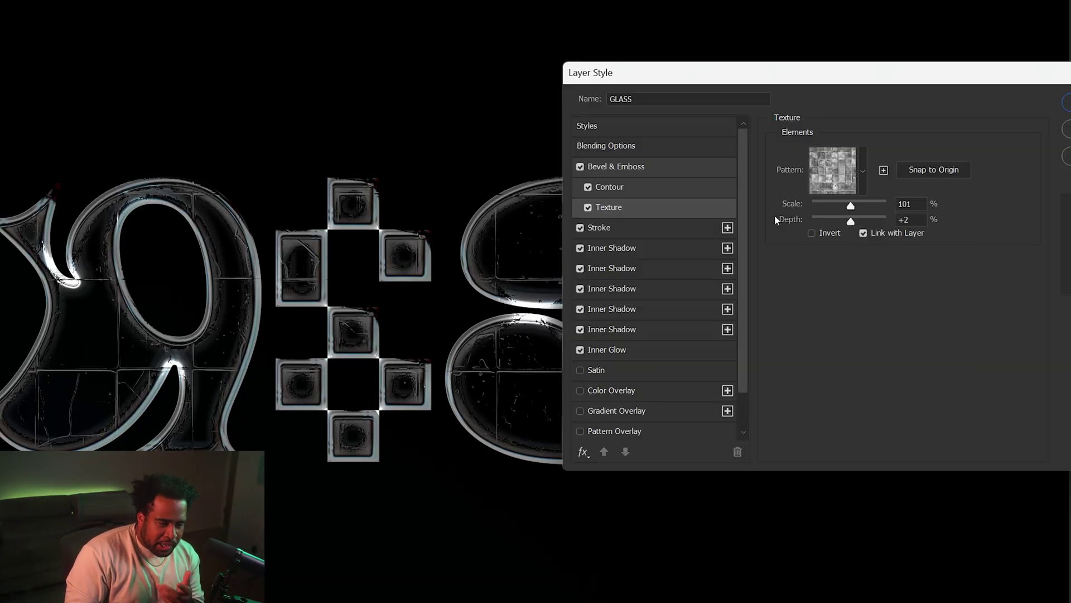
left_click(809, 231)
double_click(712, 545)
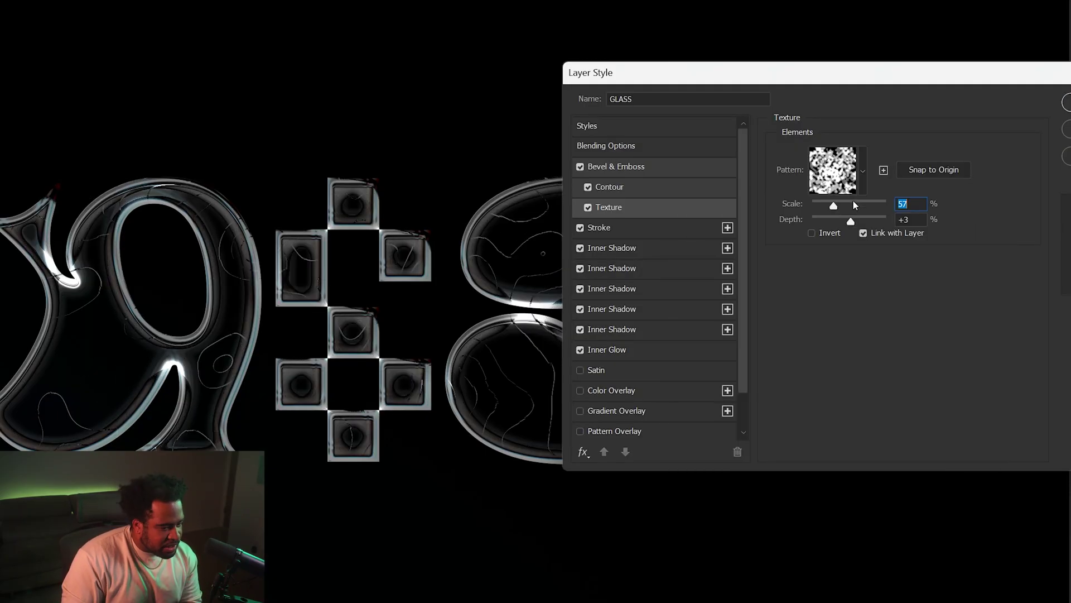
left_click(1067, 102)
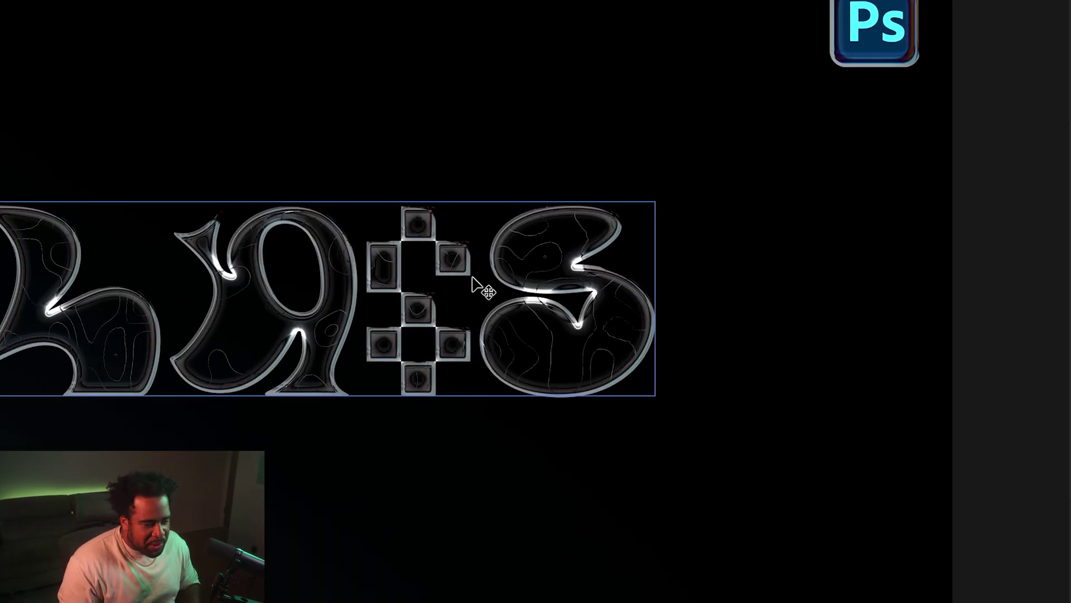
left_click_drag(472, 278, 475, 255)
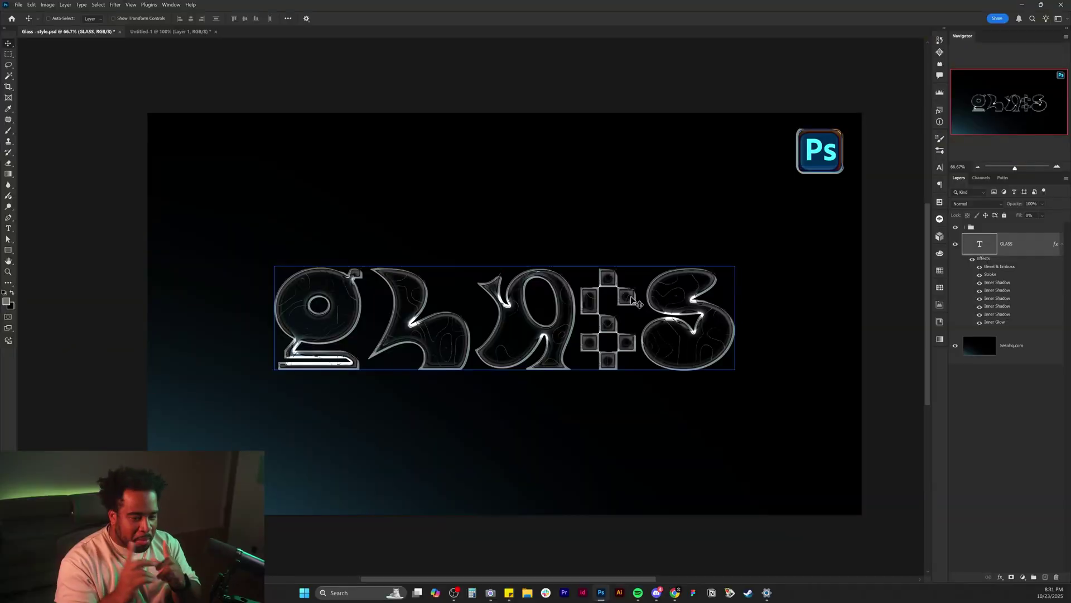
left_click(619, 397)
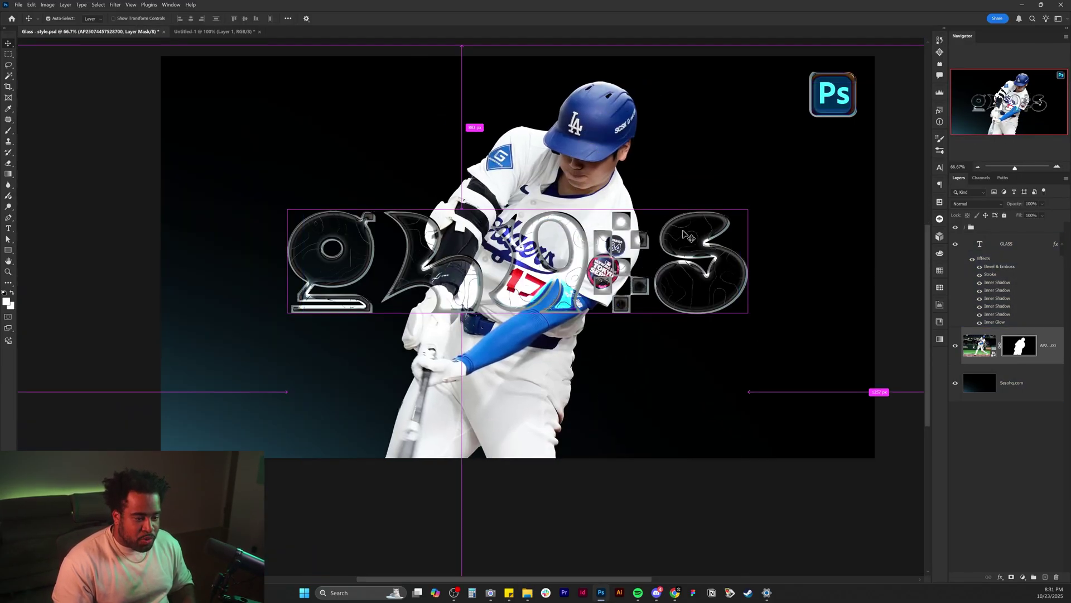
Try converting the GLASS text layer directly to a smart object over the baseball player photo, and undo the conversion.
right_click(1027, 245)
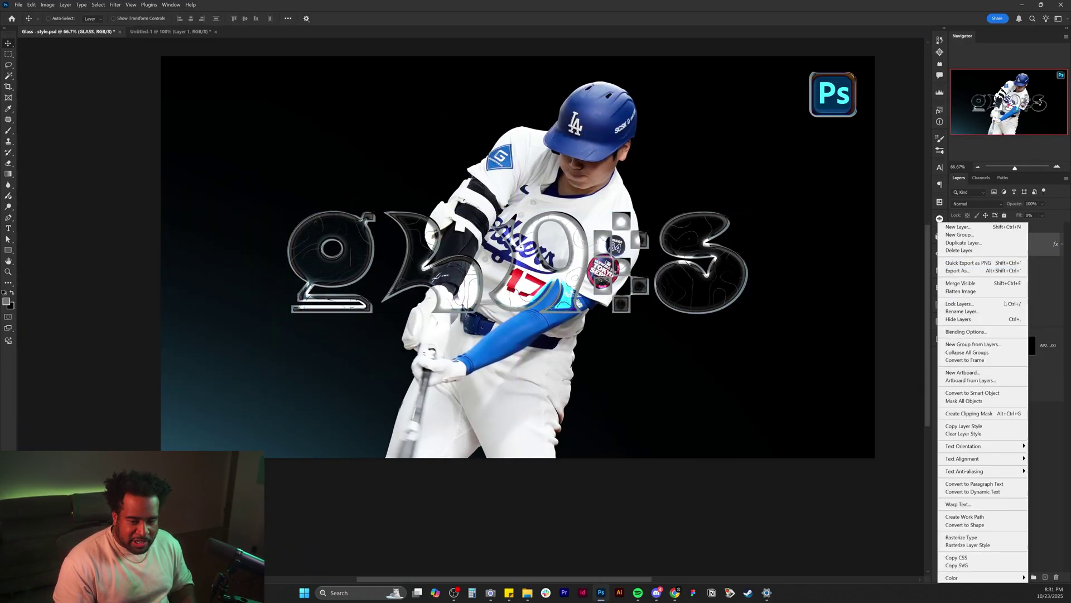
left_click(985, 393)
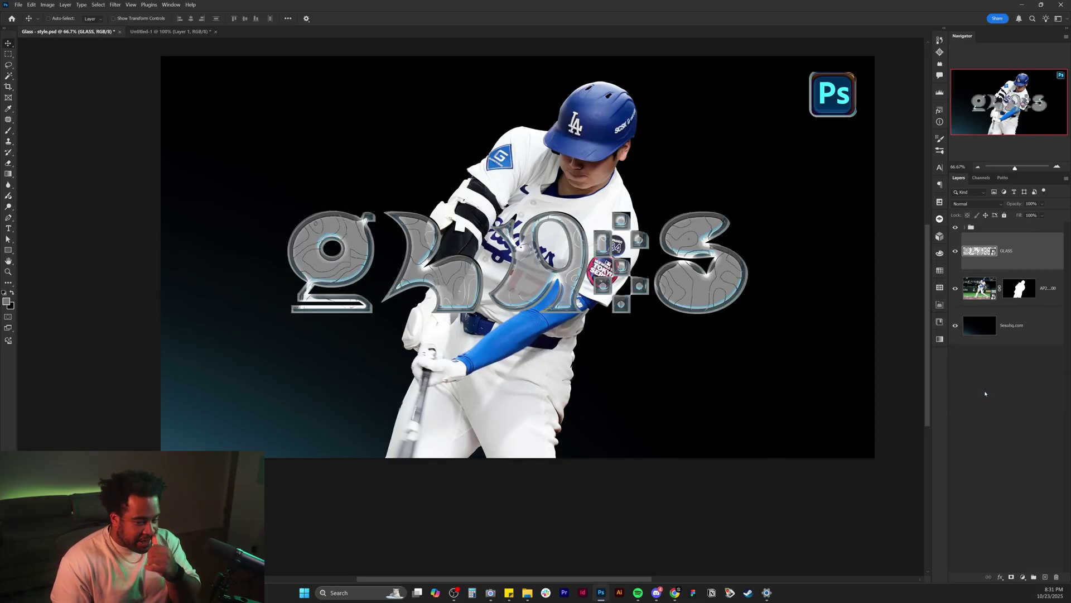
key("ctrl+1")
left_click(980, 296)
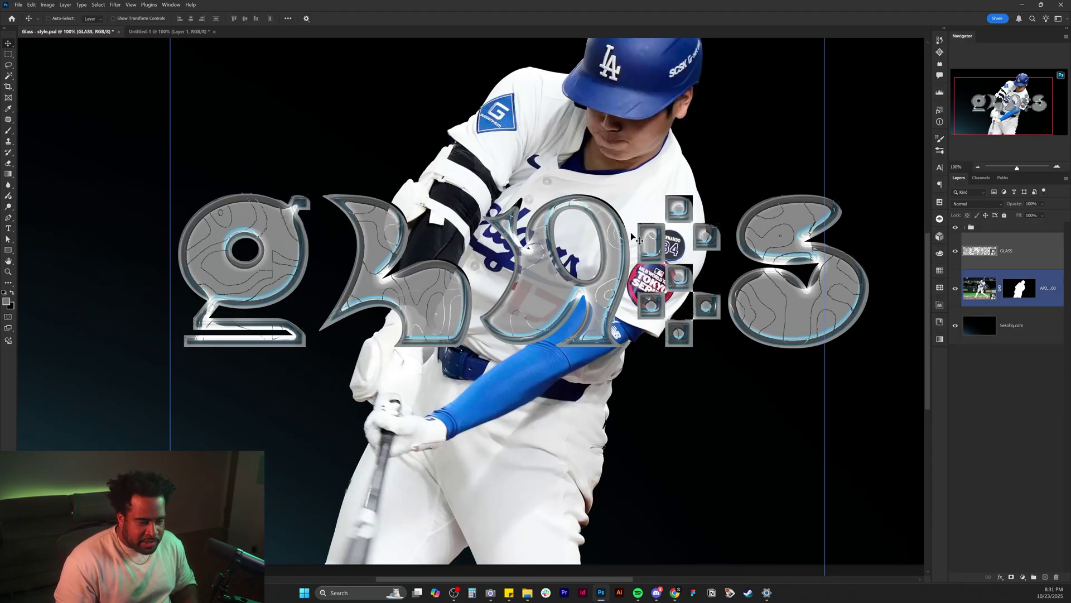
key("ctrl+z")
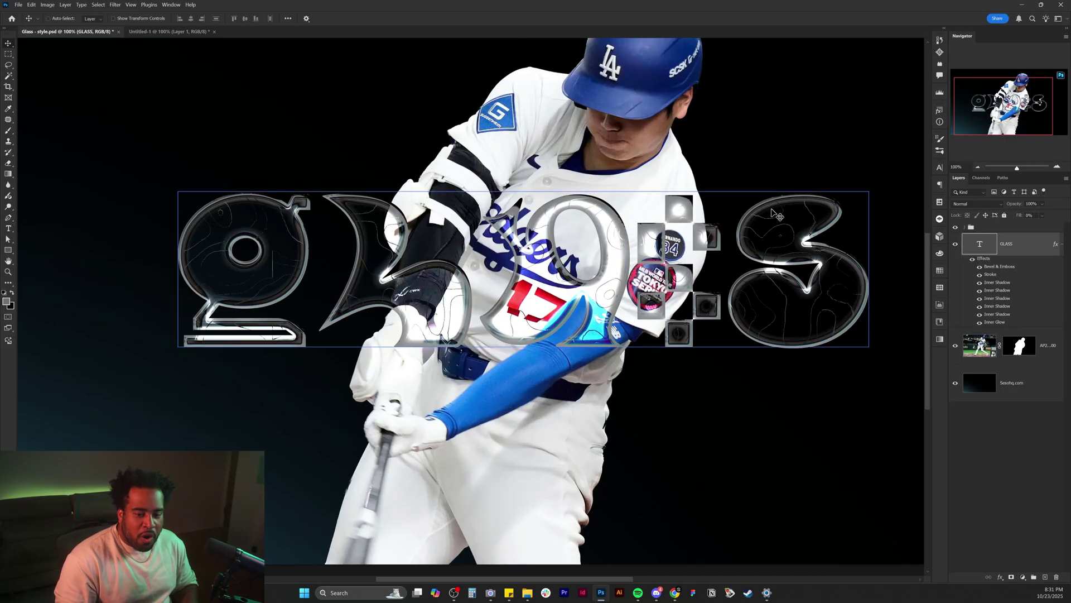
Add a black (000000) Color Overlay to the GLASS text layer and apply the layer style.
double_click(1037, 252)
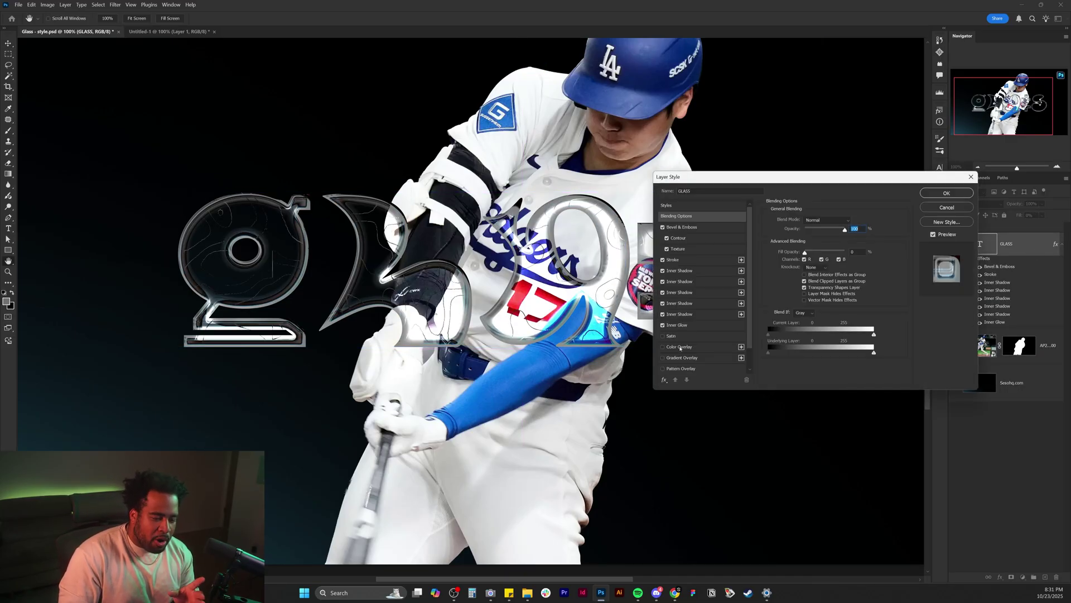
left_click(680, 347)
left_click(852, 224)
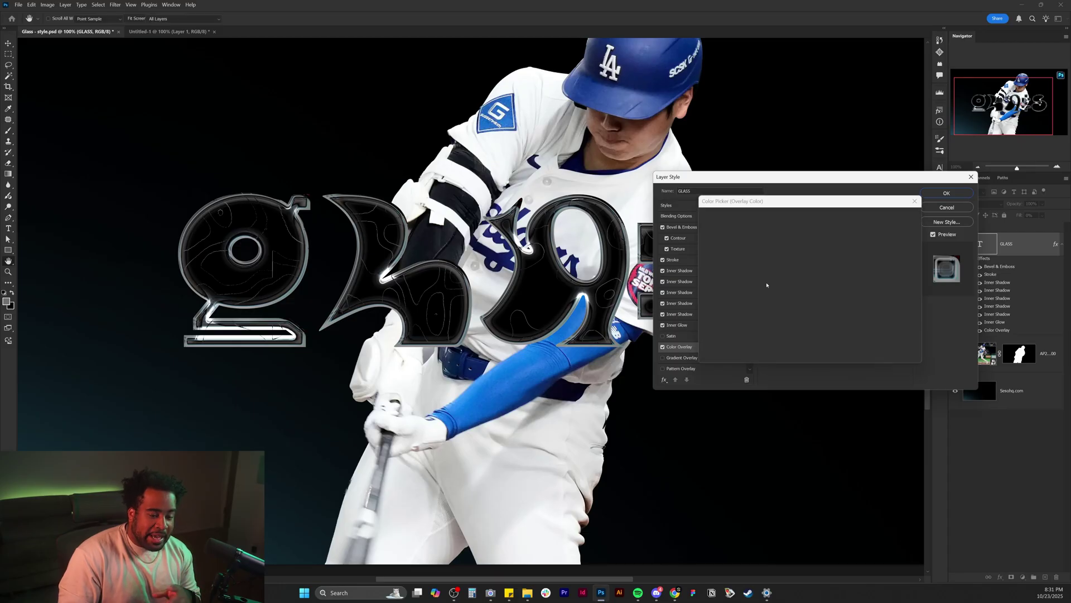
left_click(887, 218)
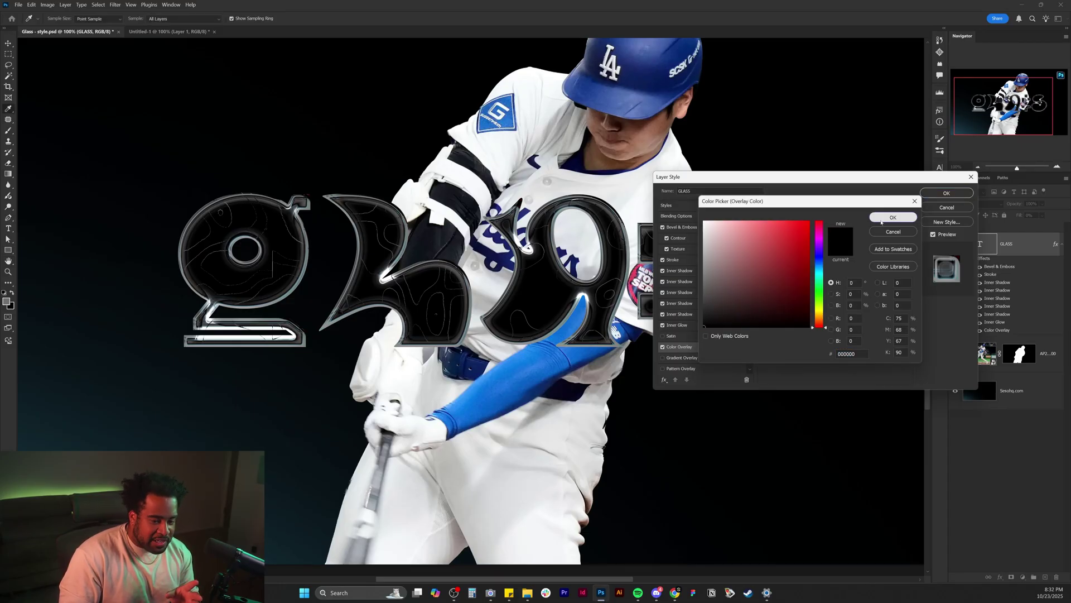
key("Return")
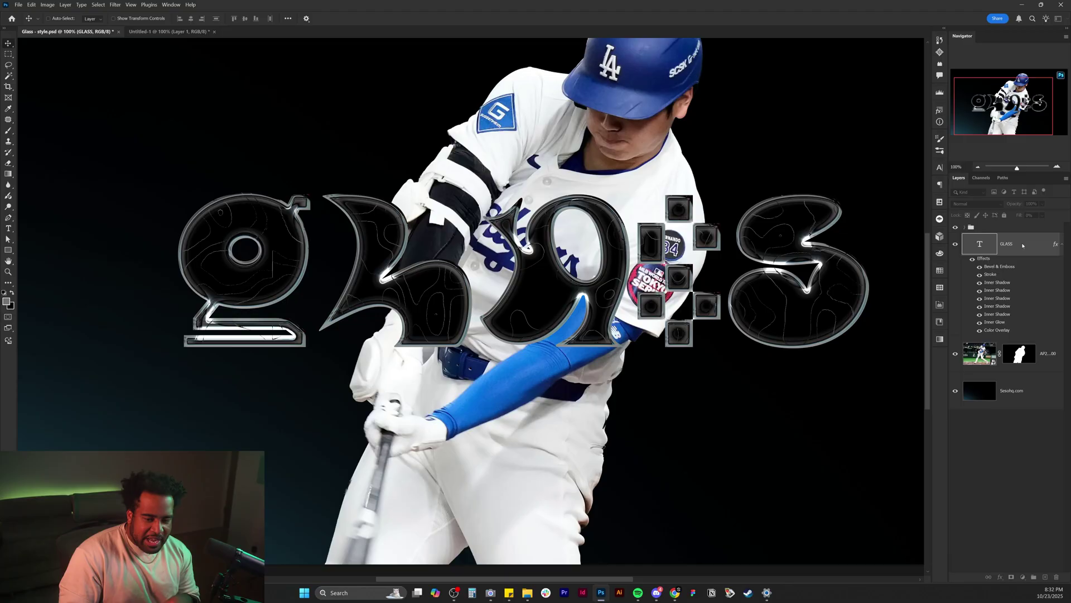
Convert the GLASS layer to a smart object and fade its blacks by splitting the Current Layer Blend If black slider to about a quarter.
right_click(1021, 245)
left_click(960, 393)
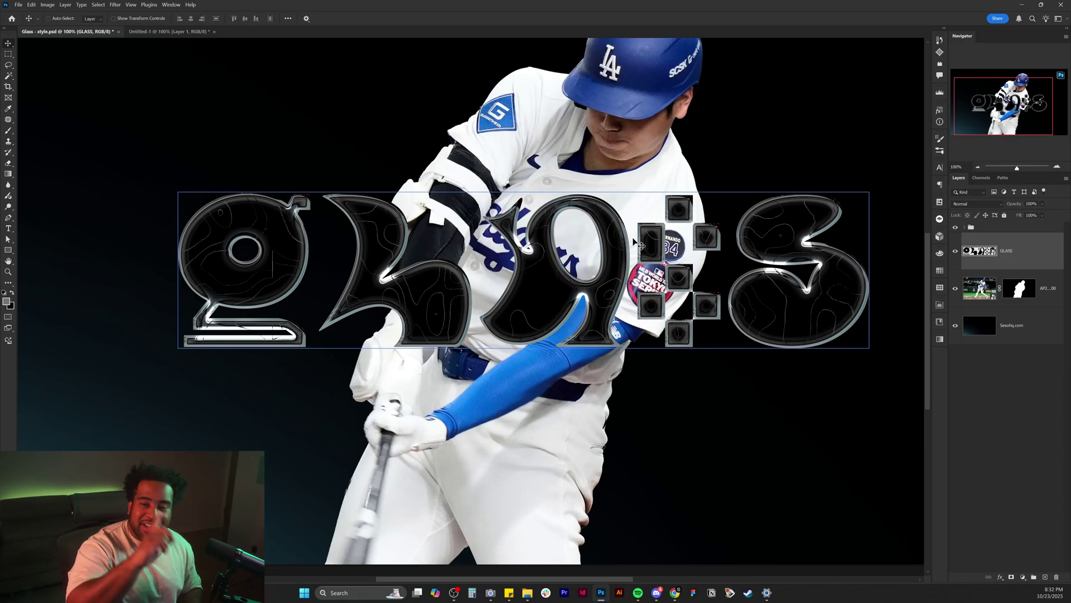
double_click(1037, 248)
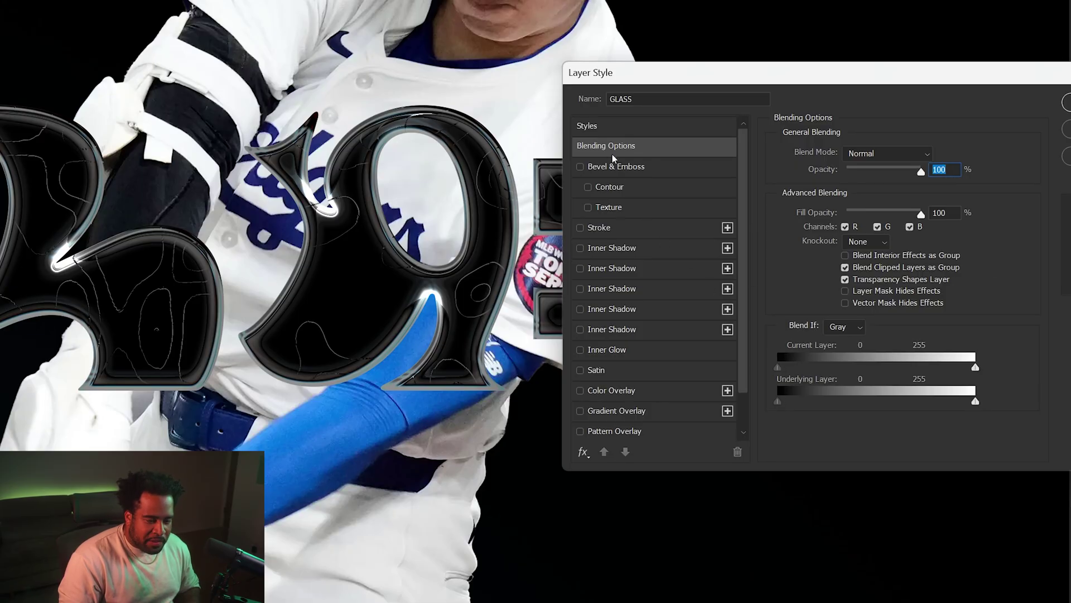
left_click(593, 145)
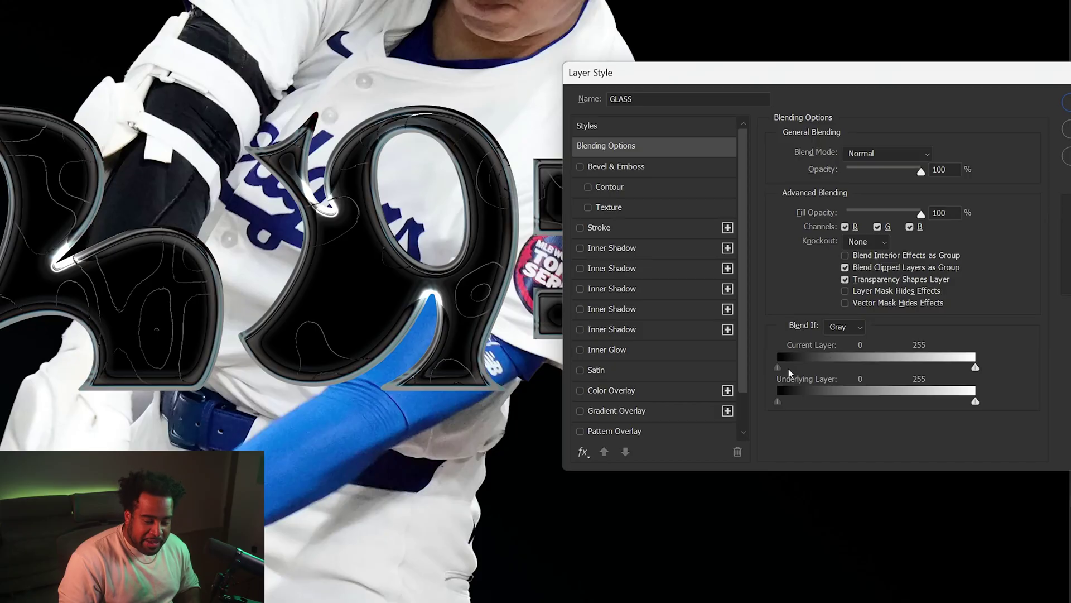
left_click_drag(778, 367, 827, 383)
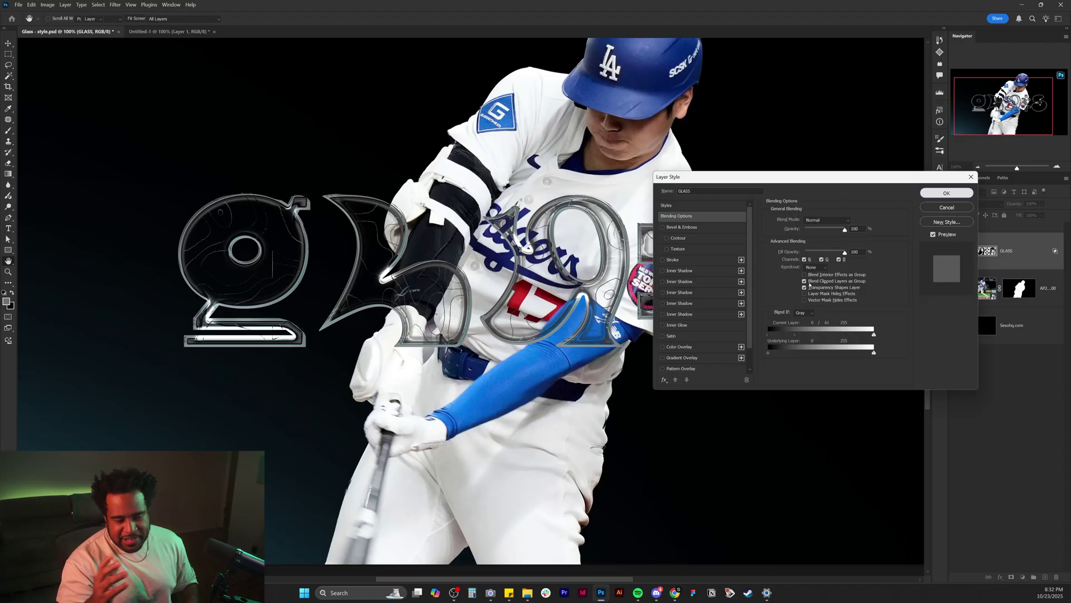
left_click(1067, 103)
Try rotating the GLASS smart object to -90° and enlarging it to about 149% over the player, and cancel the transform.
key("ctrl+t")
key("ctrl+minus")
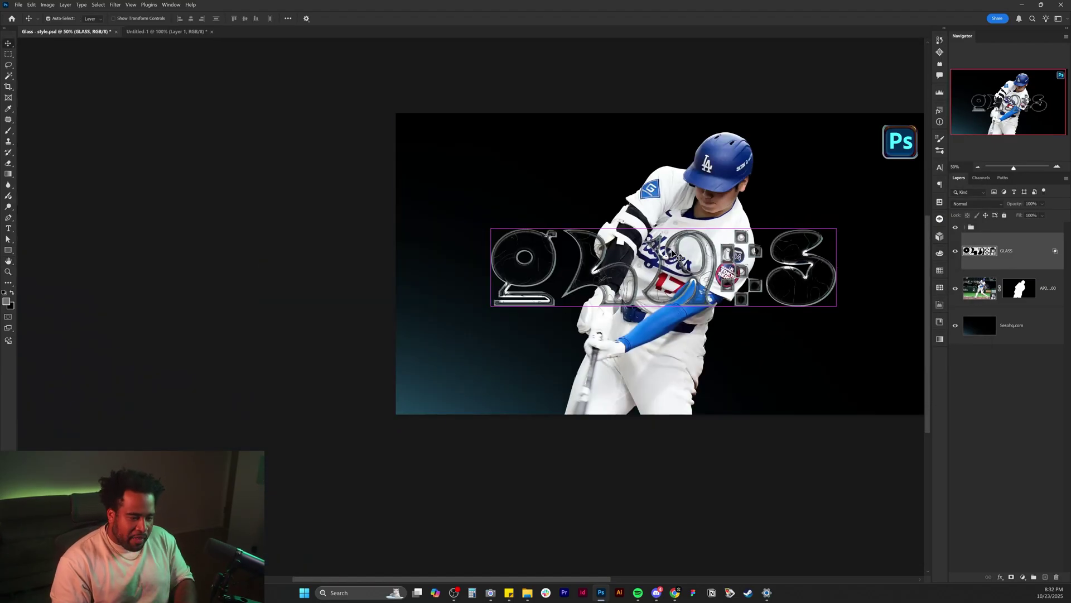
left_click_drag(619, 184, 579, 309)
mouse_move(661, 279)
left_mouse_down()
mouse_move(603, 279)
mouse_move(820, 262)
mouse_move(627, 266)
mouse_move(679, 271)
left_mouse_up()
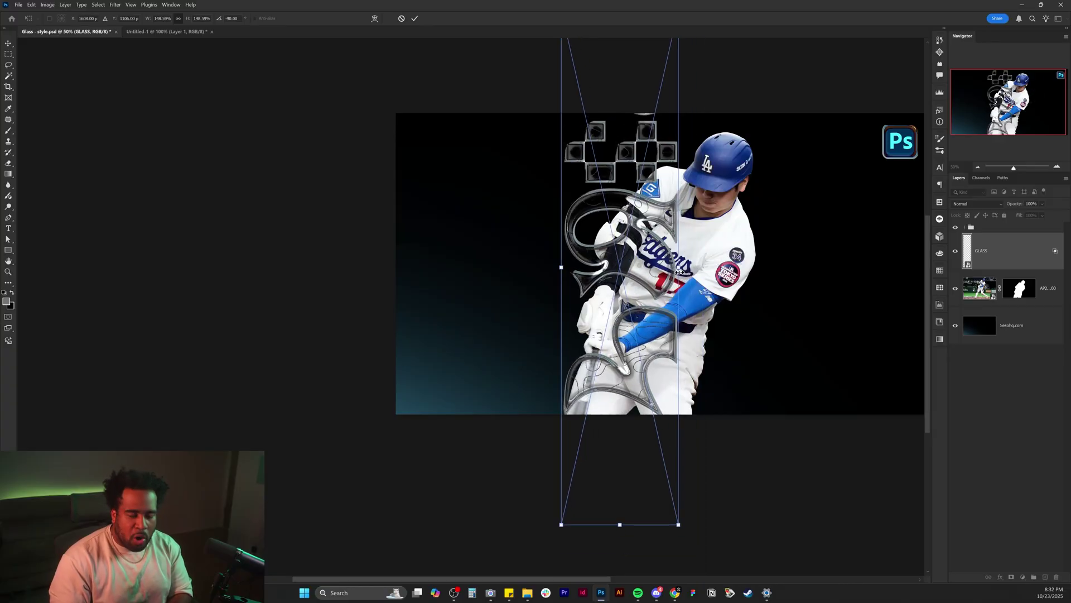
key("Escape")
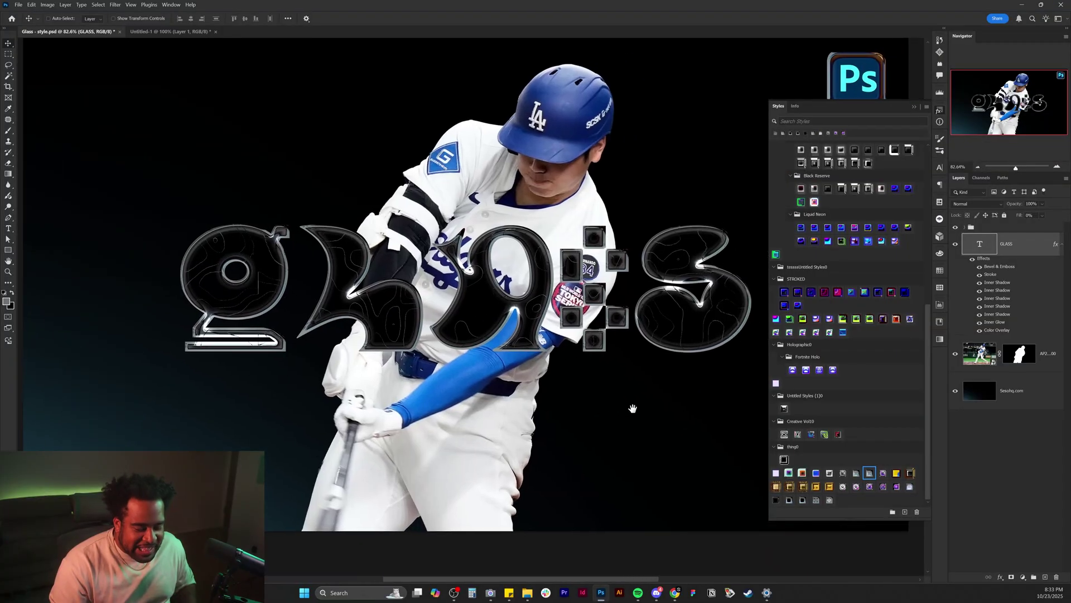
Try saved purple and iridescent style presets on the GLASS text, hide the player photo layer, and apply the first iridescent chrome preset.
left_click_drag(633, 409, 626, 410)
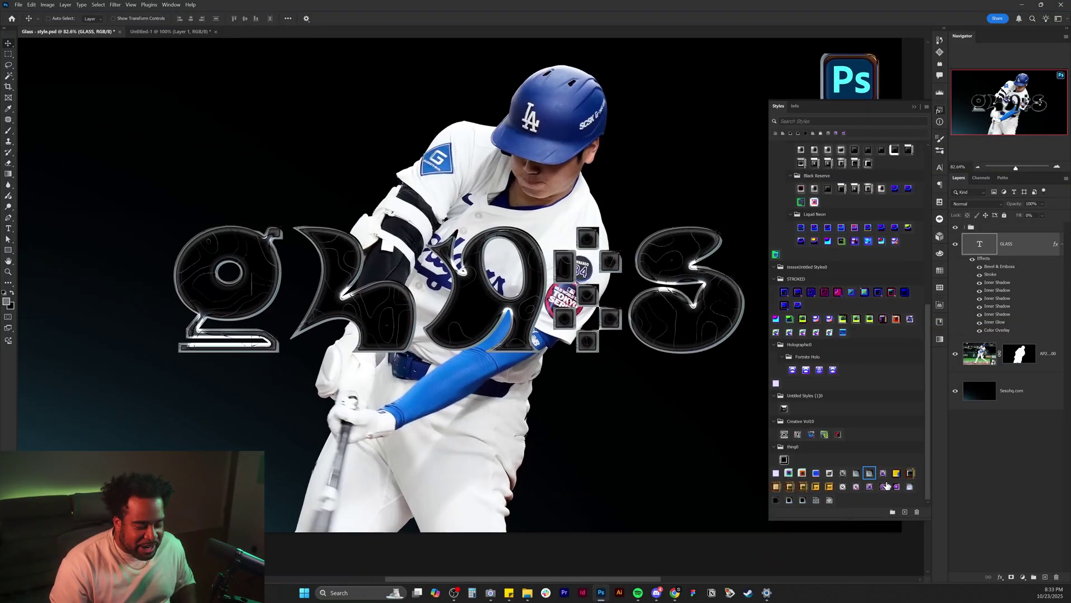
left_click(896, 486)
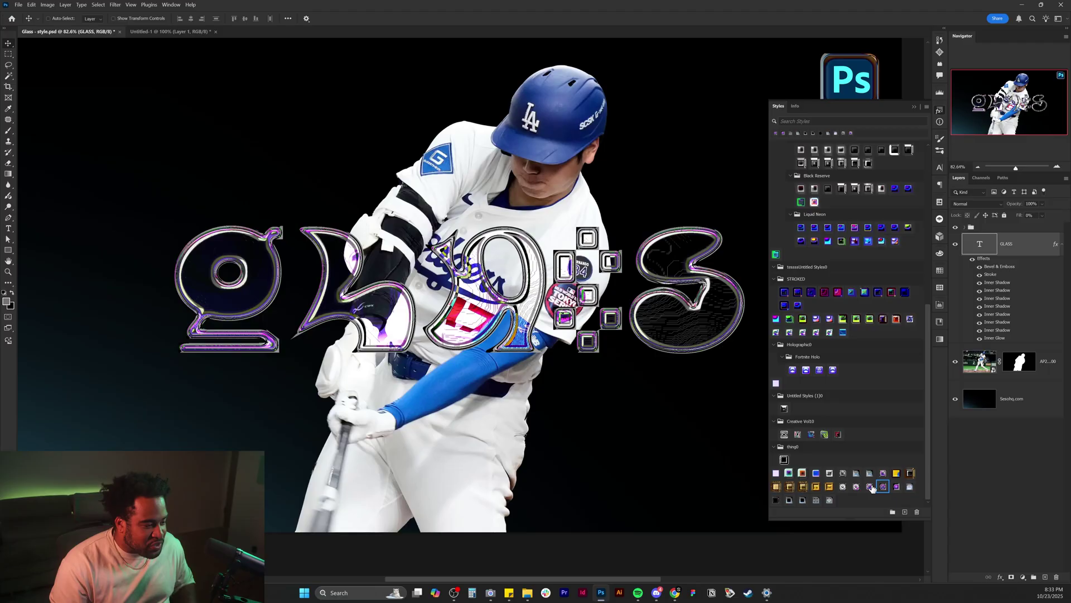
left_click(870, 485)
left_click(789, 332)
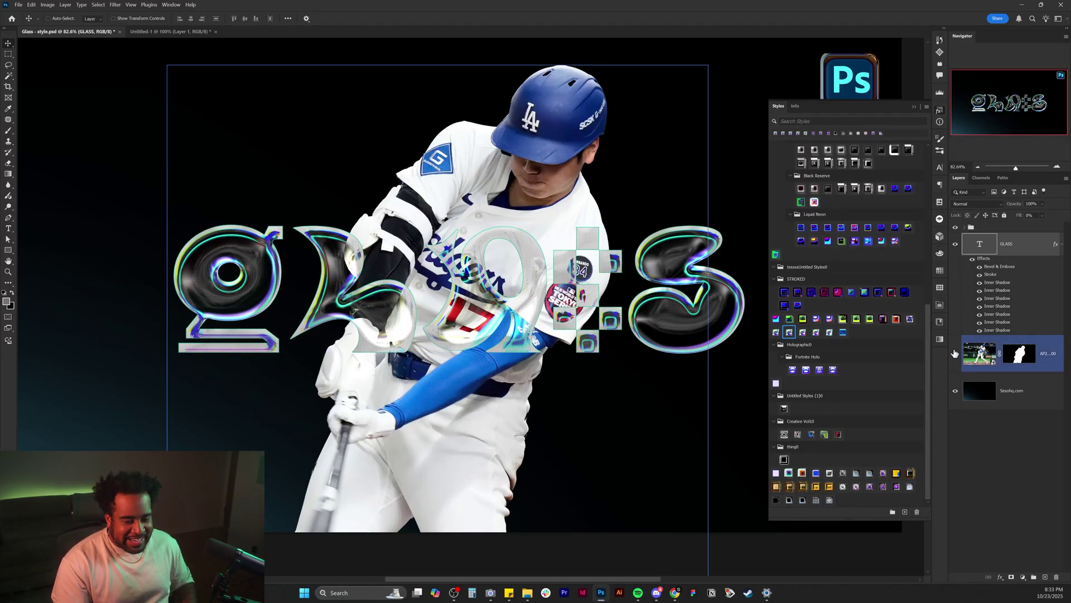
left_click(955, 353)
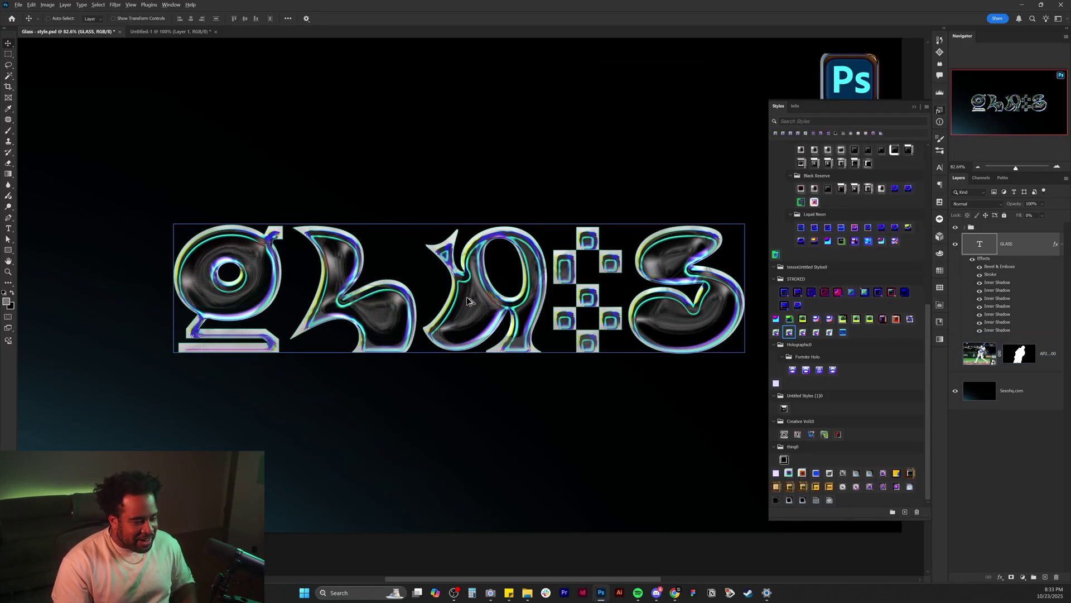
left_click(776, 332)
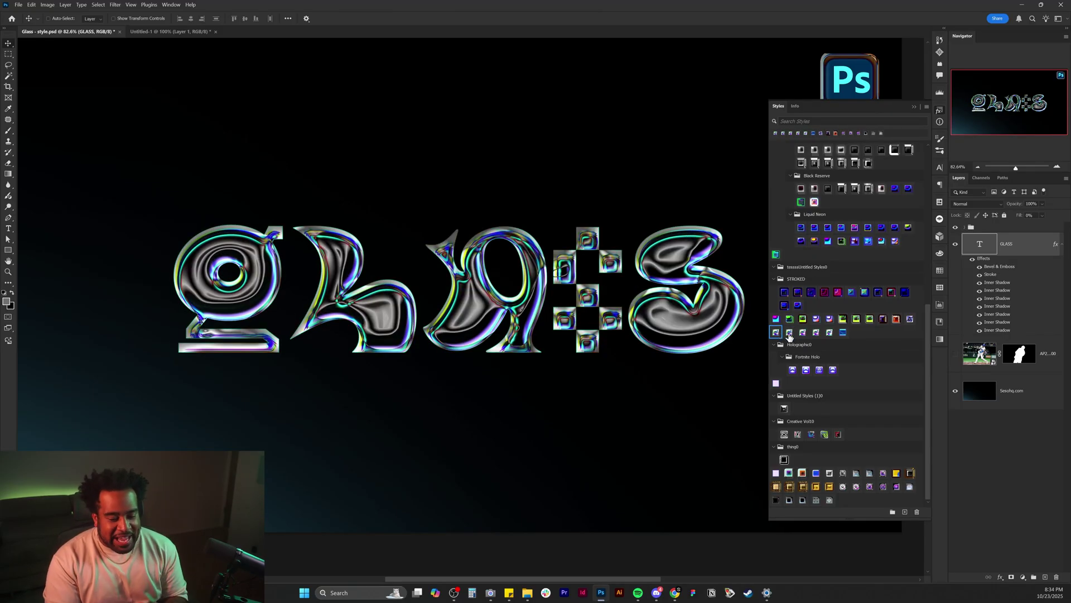